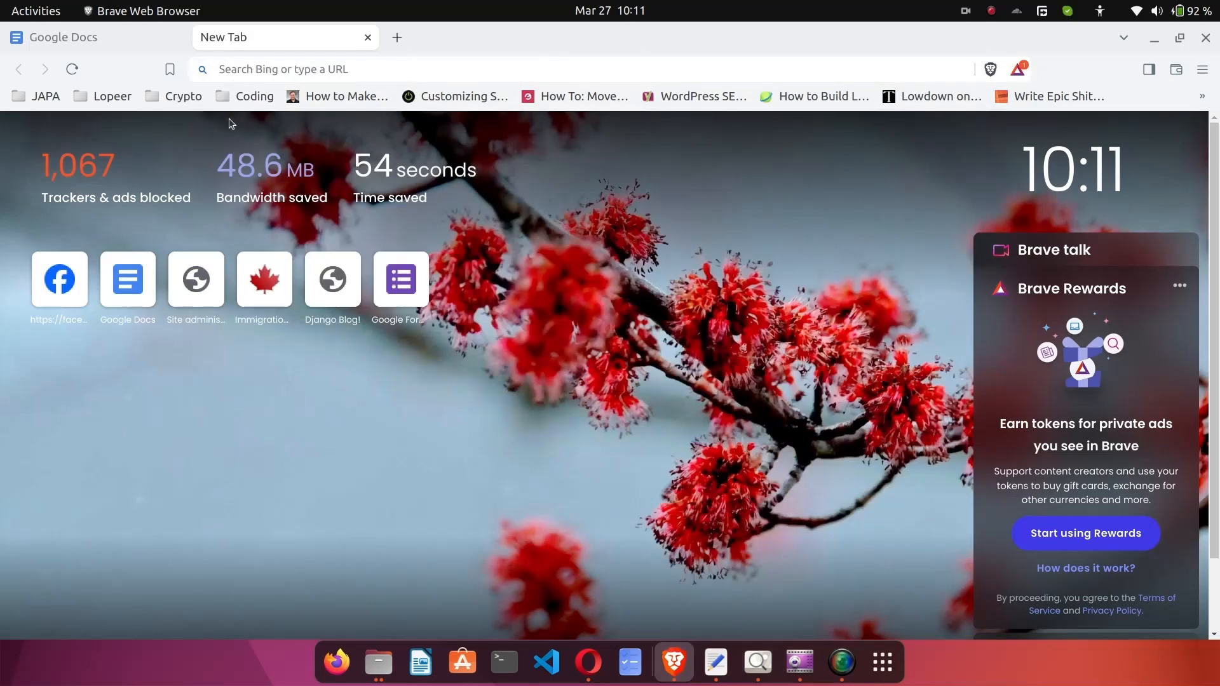
Switch to the Google Docs home page and open Google Forms from the Google apps list.
left_click(123, 45)
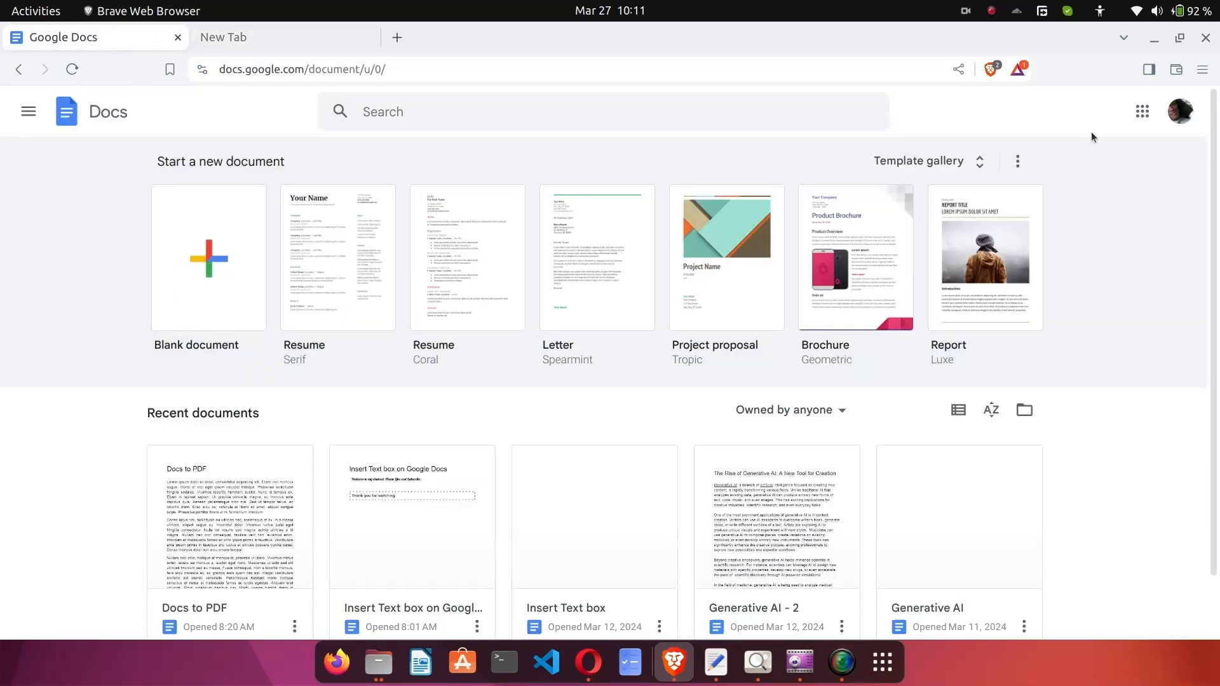
left_click(1143, 113)
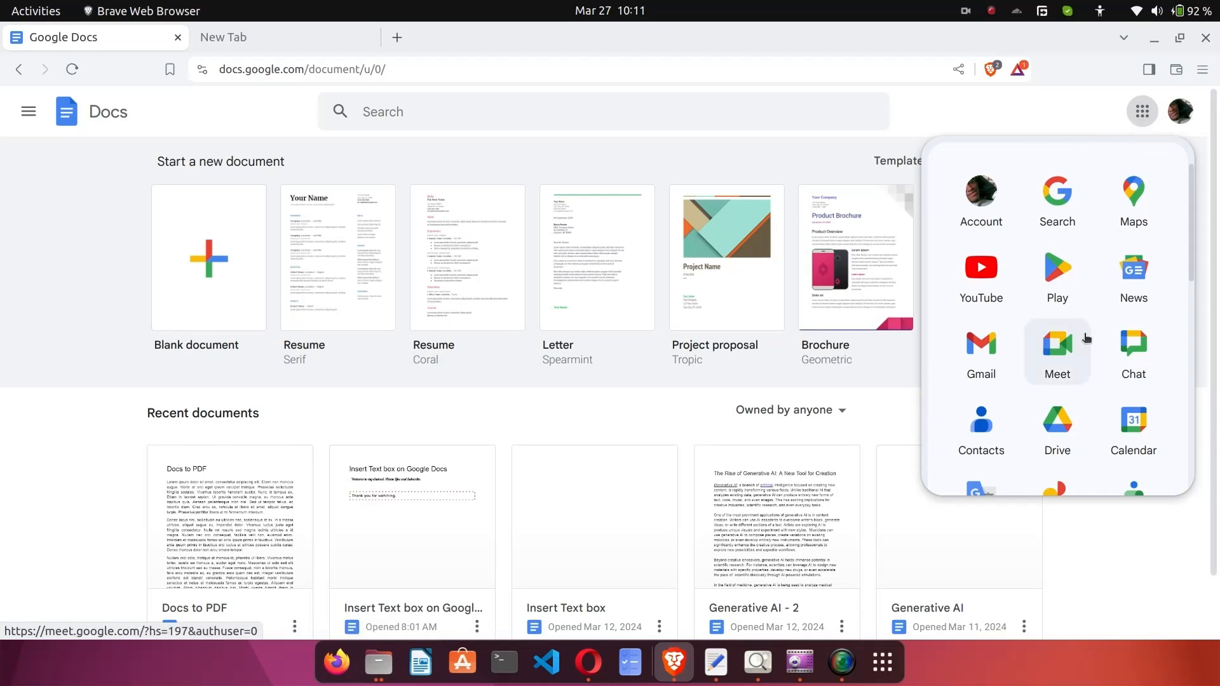
scroll(1014, 404, "down", 8)
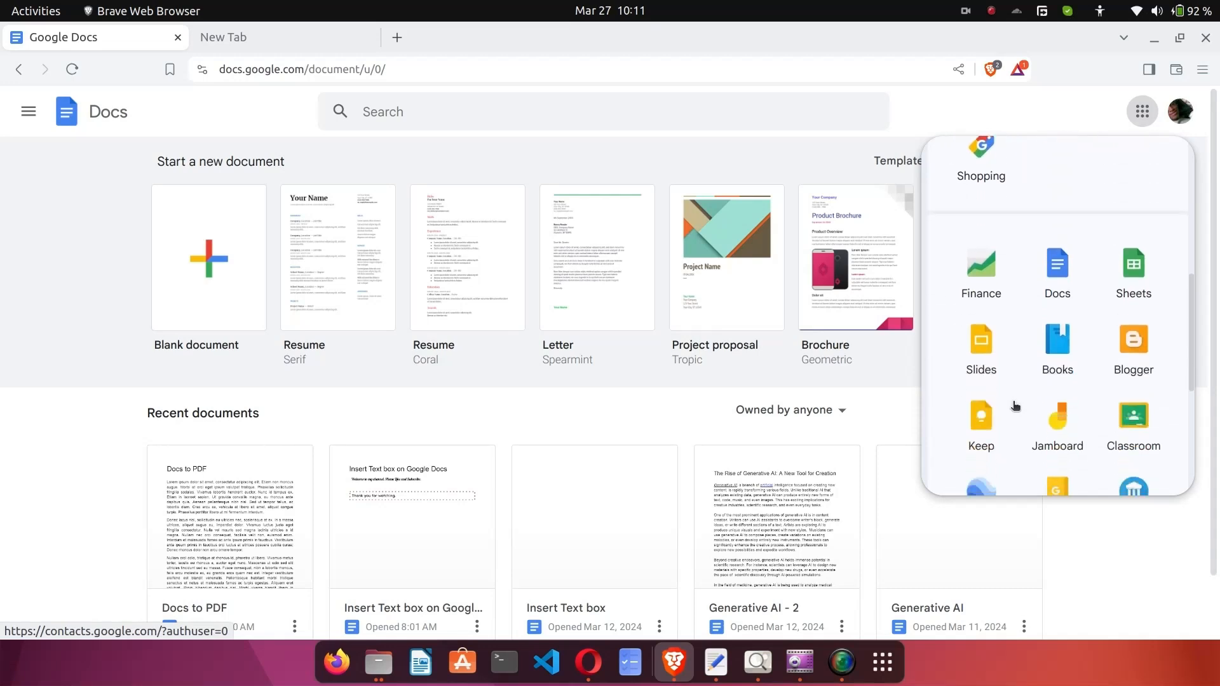
scroll(1014, 407, "down", 2)
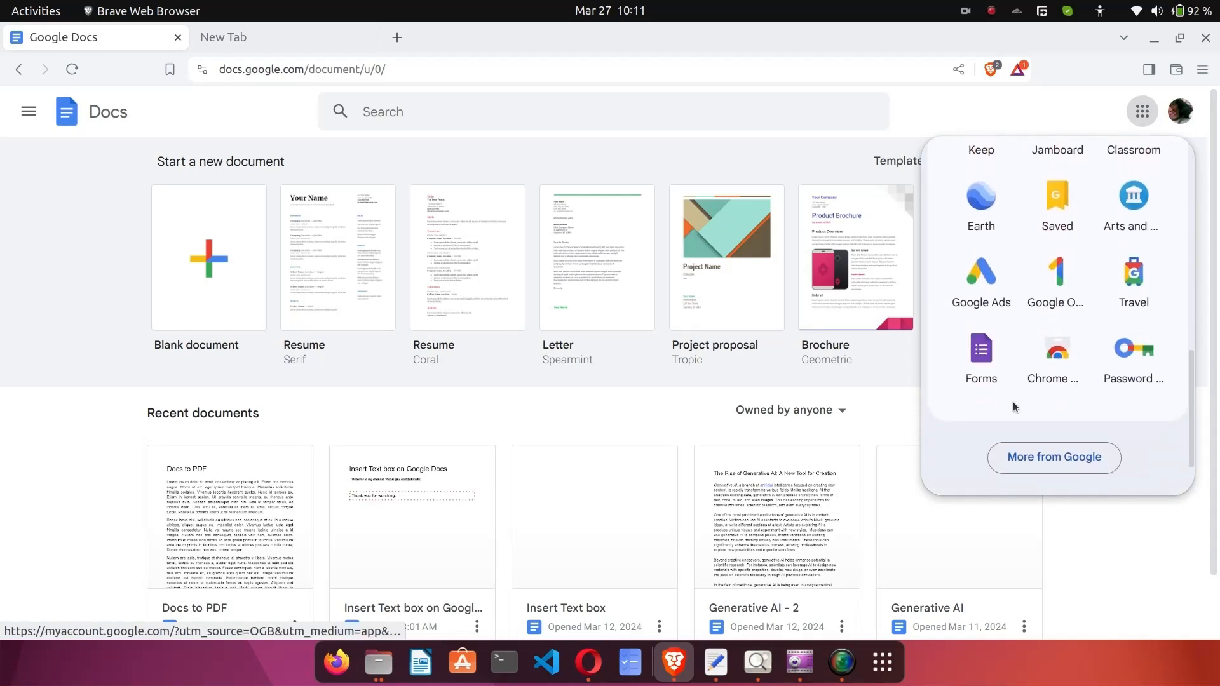
left_click(989, 359)
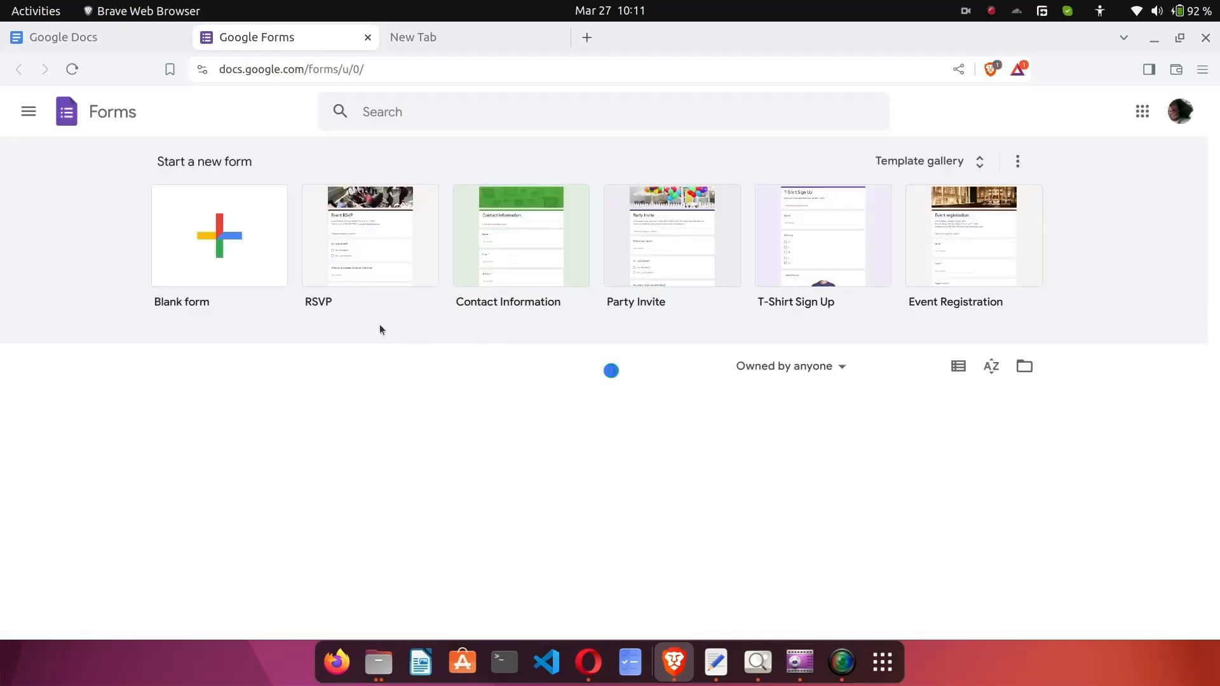
Return to the Google Docs home page and go from its main navigation to Forms.
left_click(85, 38)
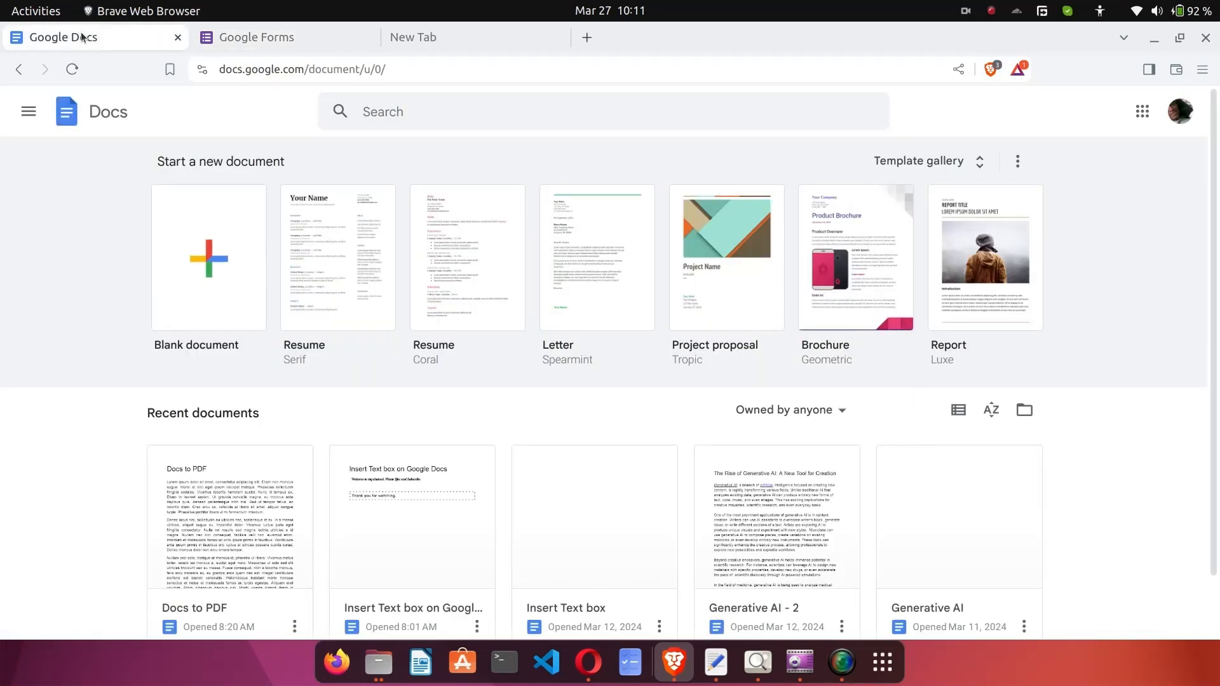
left_click(276, 66)
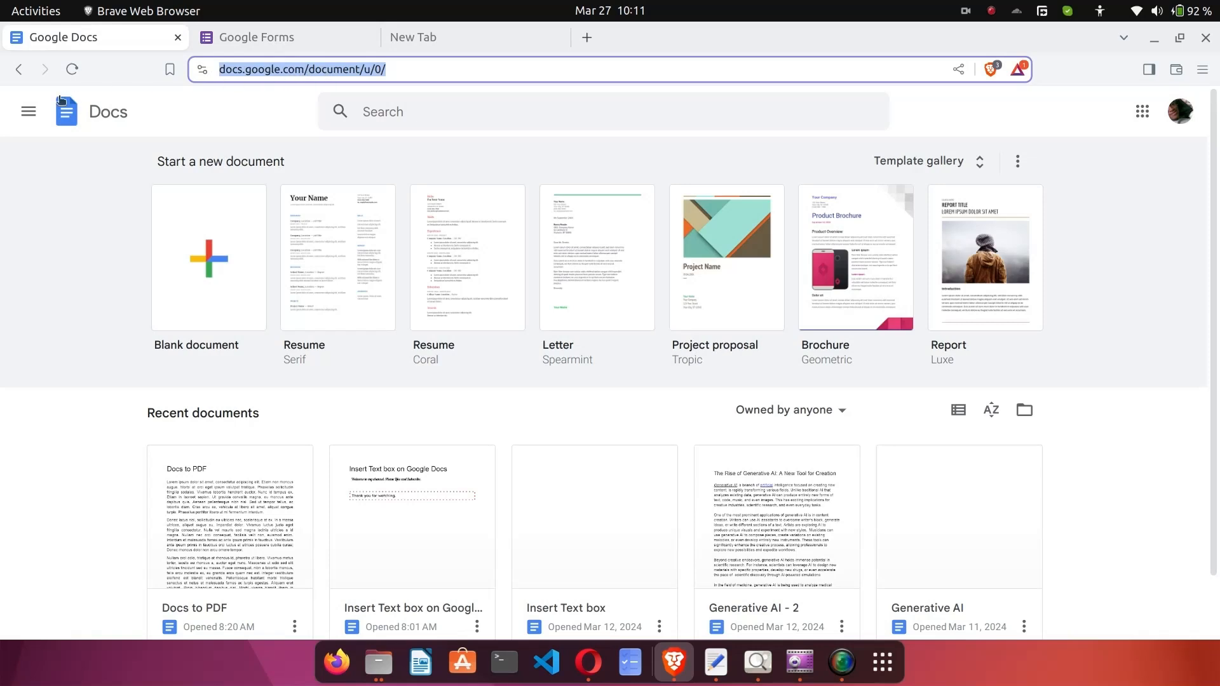
left_click(28, 111)
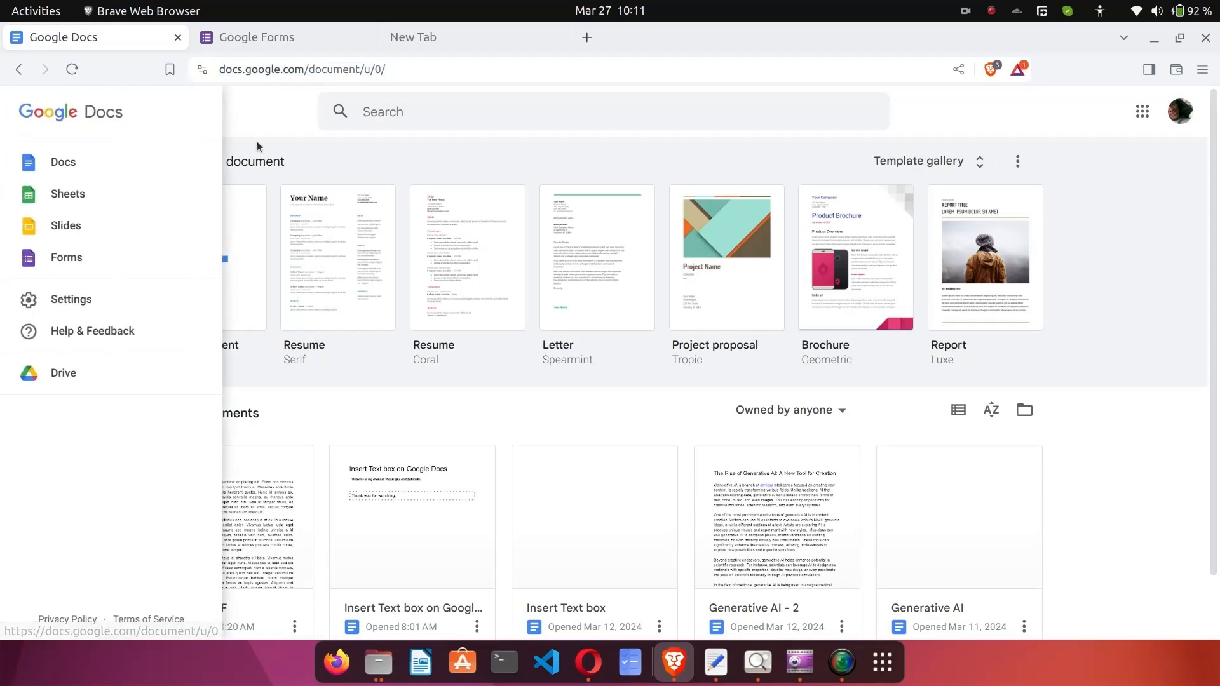
left_click(305, 155)
left_click(28, 115)
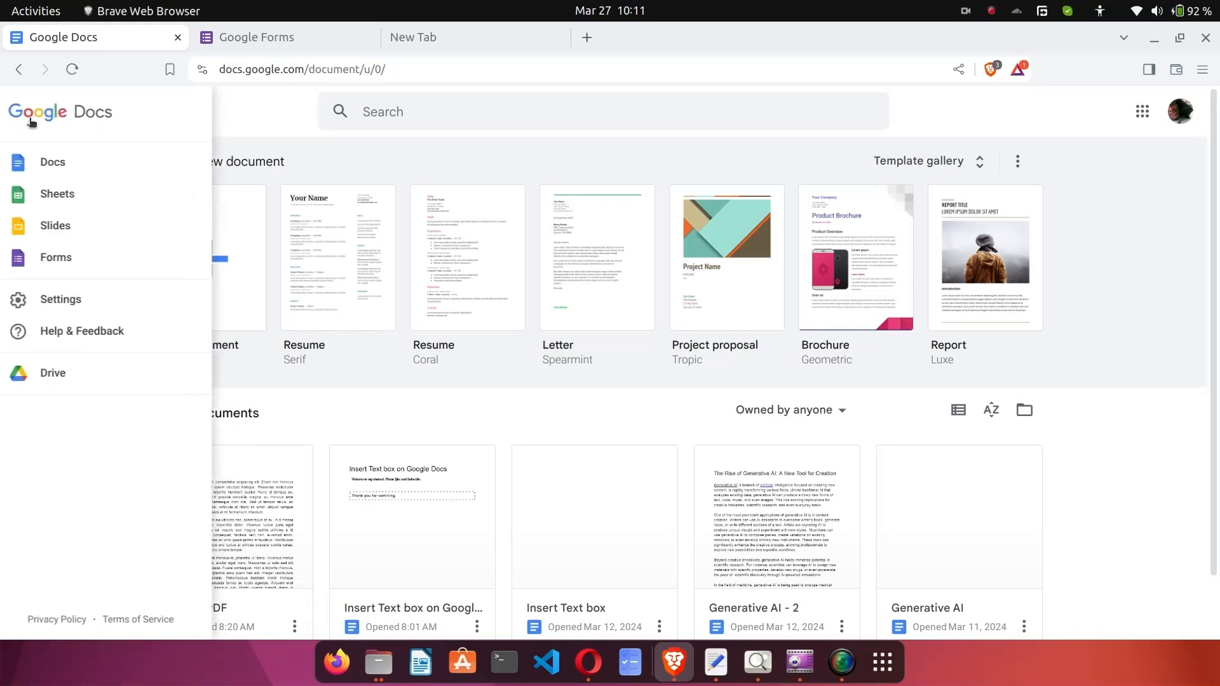
left_click(75, 259)
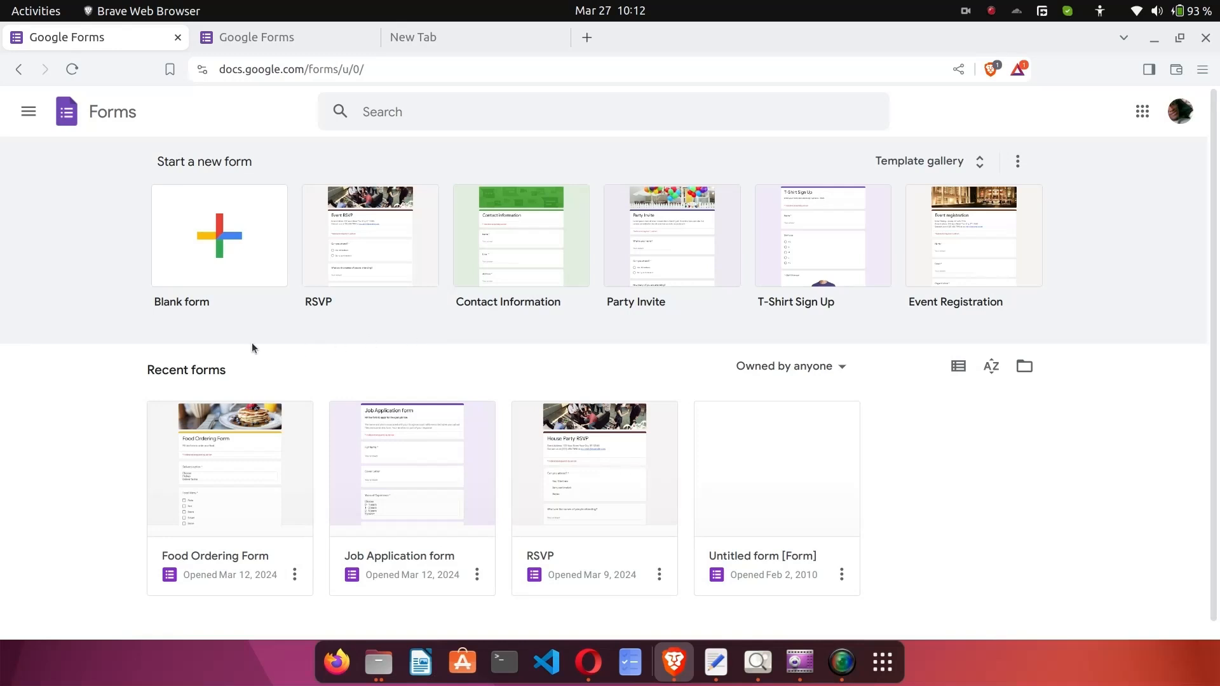
Create a blank form and set both its title and its file name to "Favorite Programming Language".
left_click(232, 269)
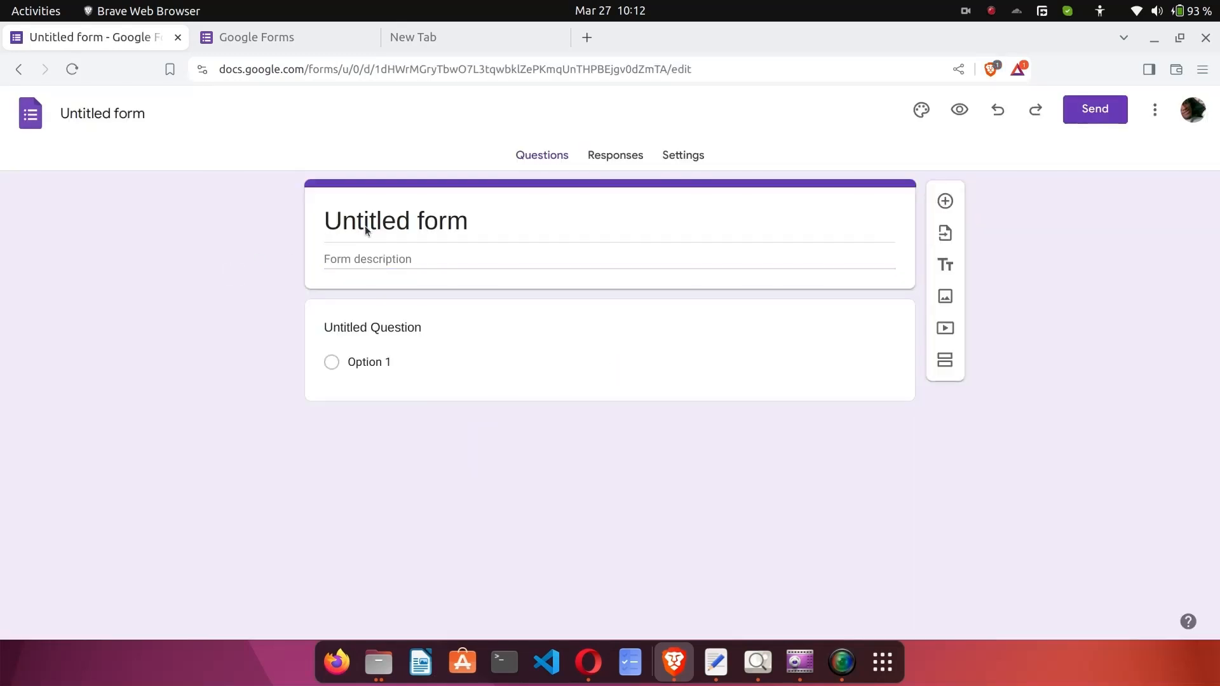
left_click(368, 221)
double_click(367, 221)
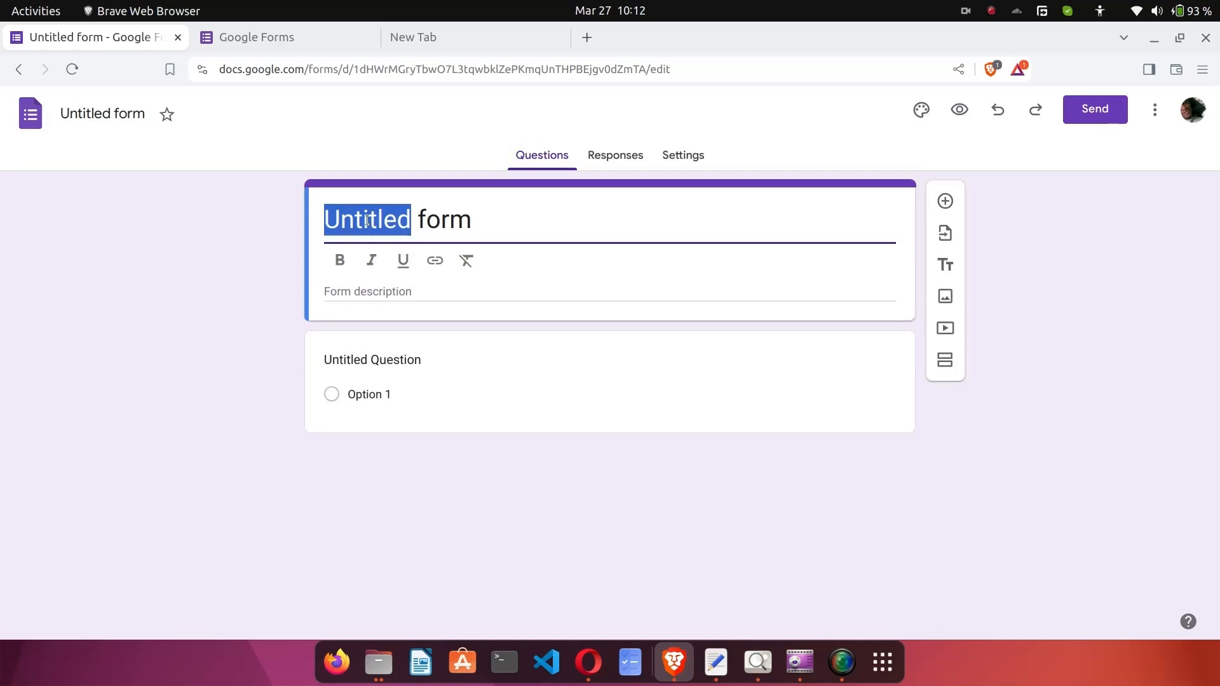
key("ctrl+a")
type("Favo")
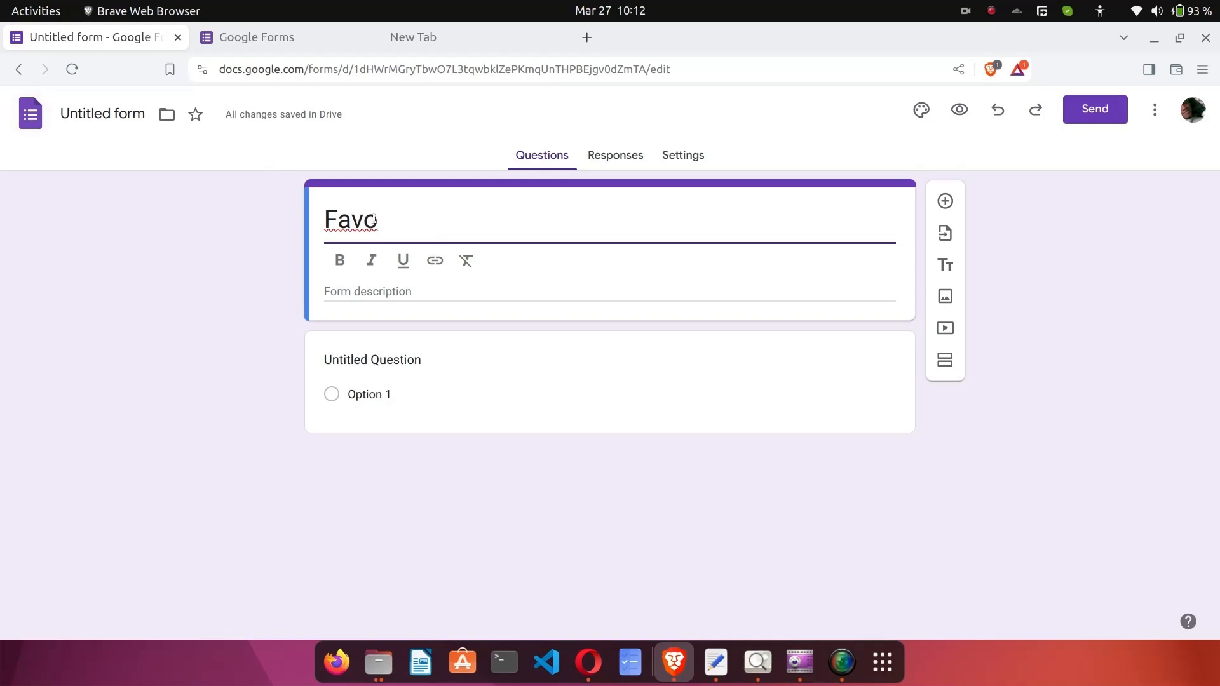
type("rite Programming Lnaguage")
left_click(605, 220)
key("BackSpace")
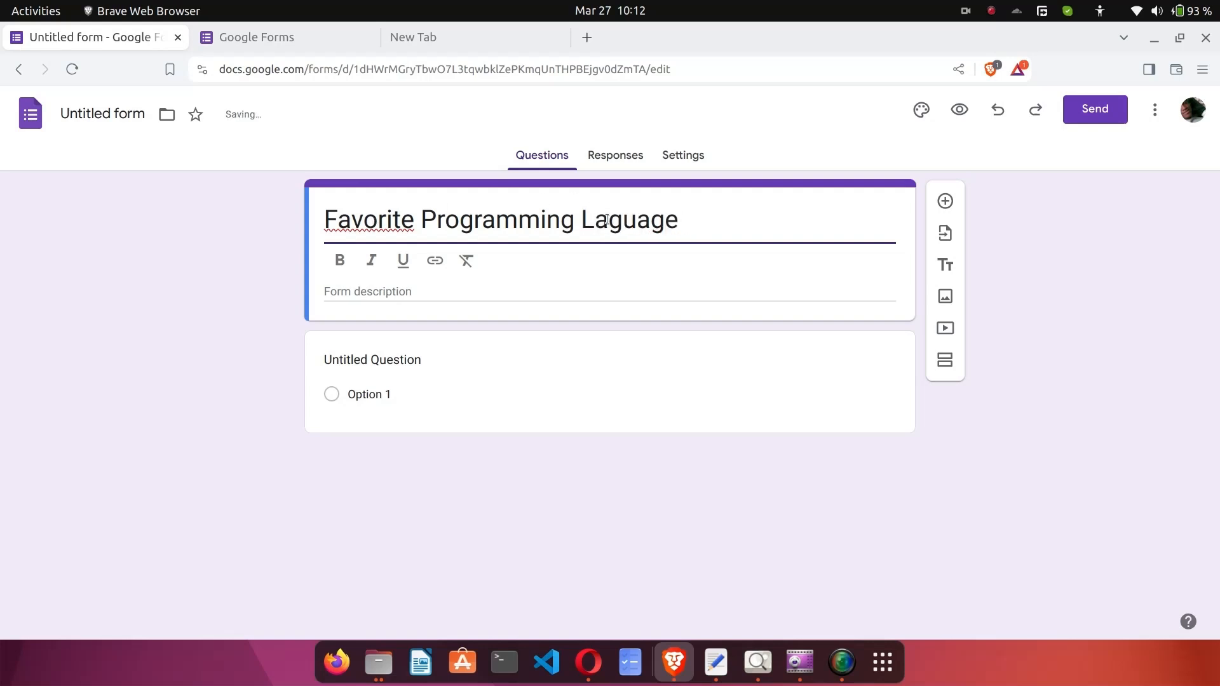
type("n")
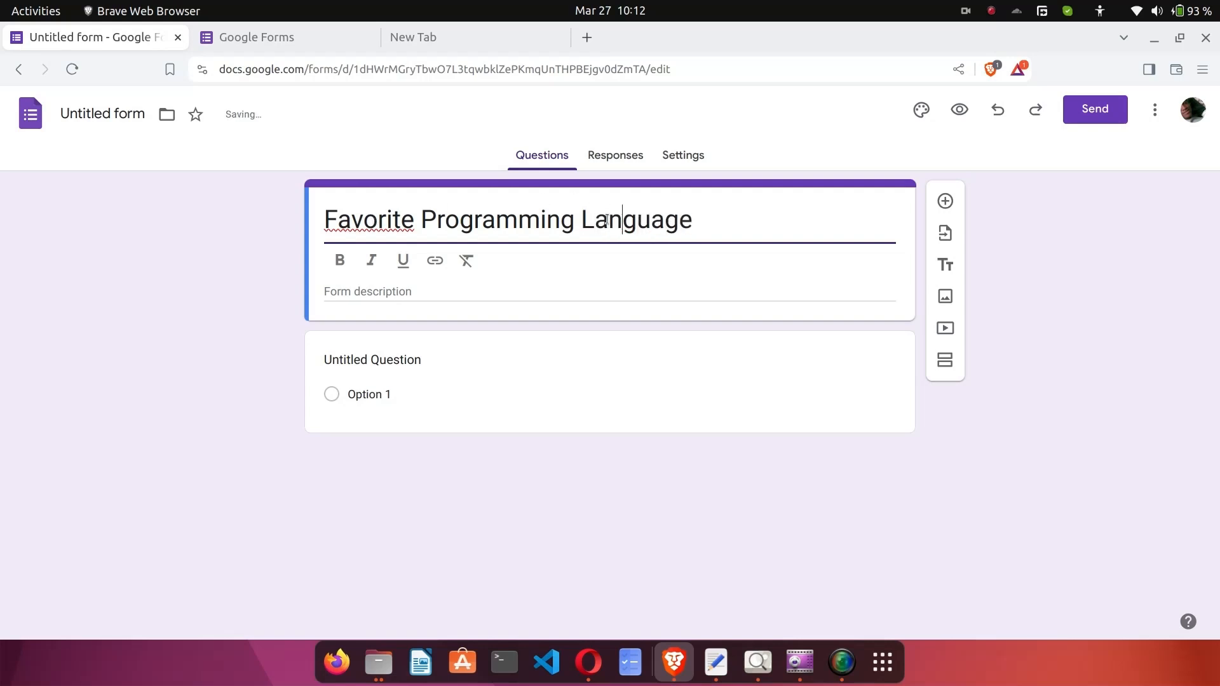
left_click(247, 300)
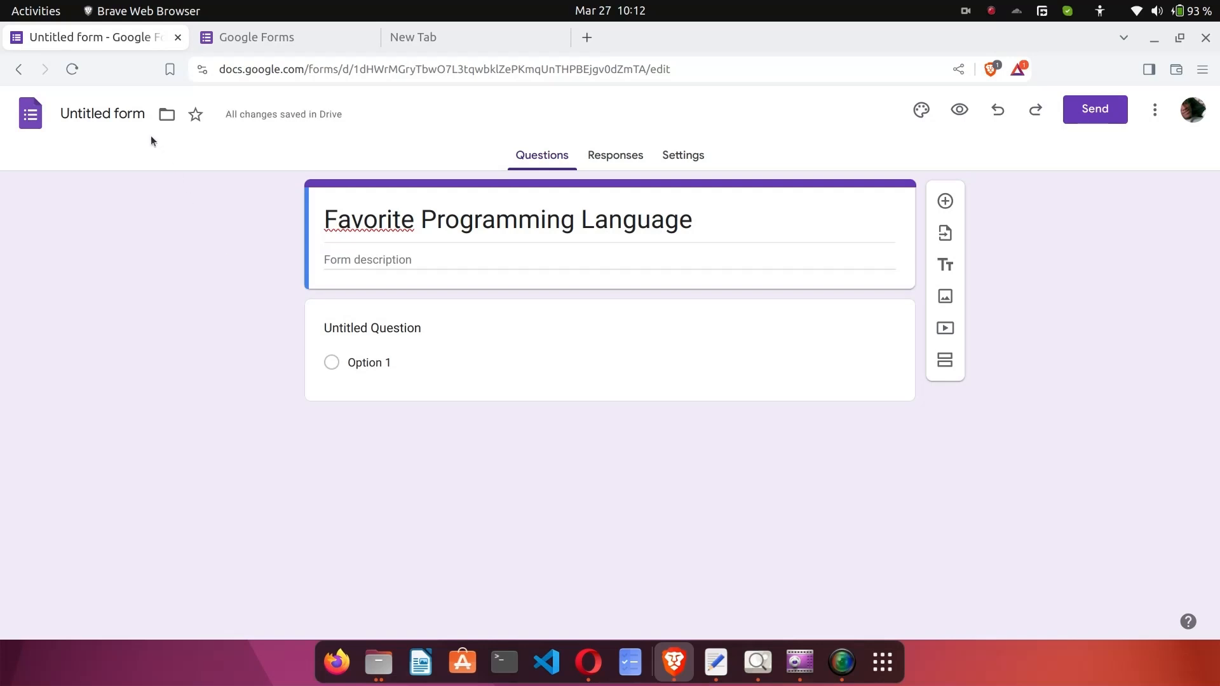
left_click(119, 114)
left_click(189, 246)
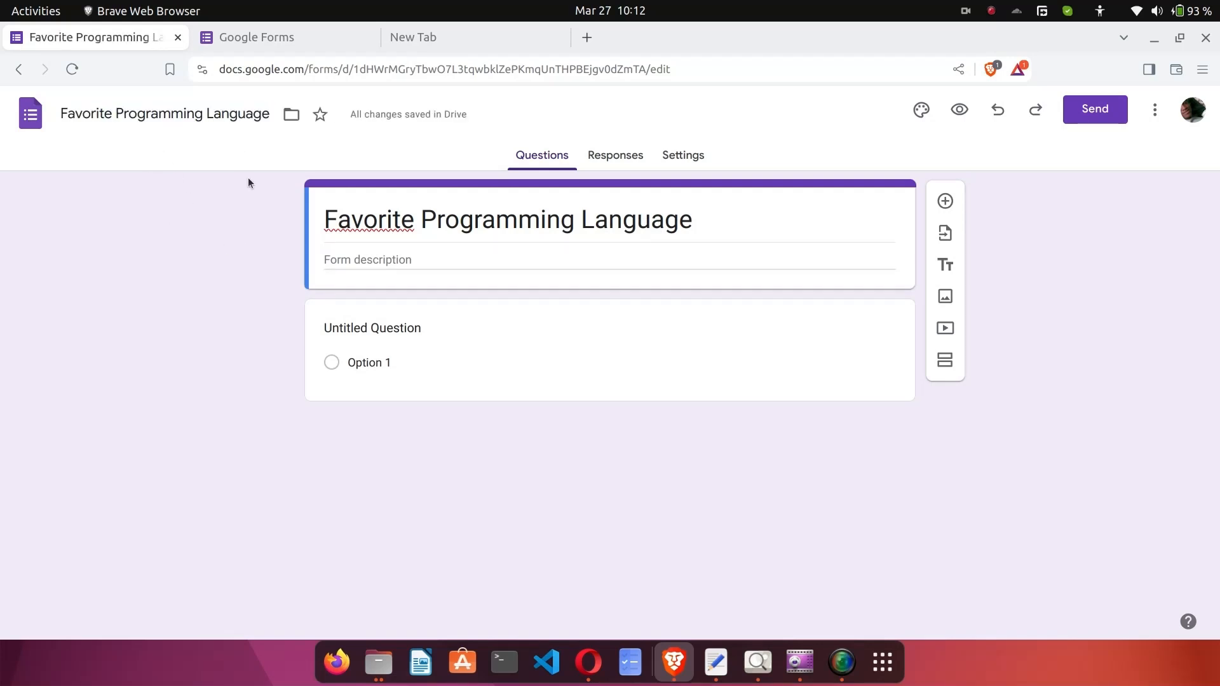
left_click(249, 39)
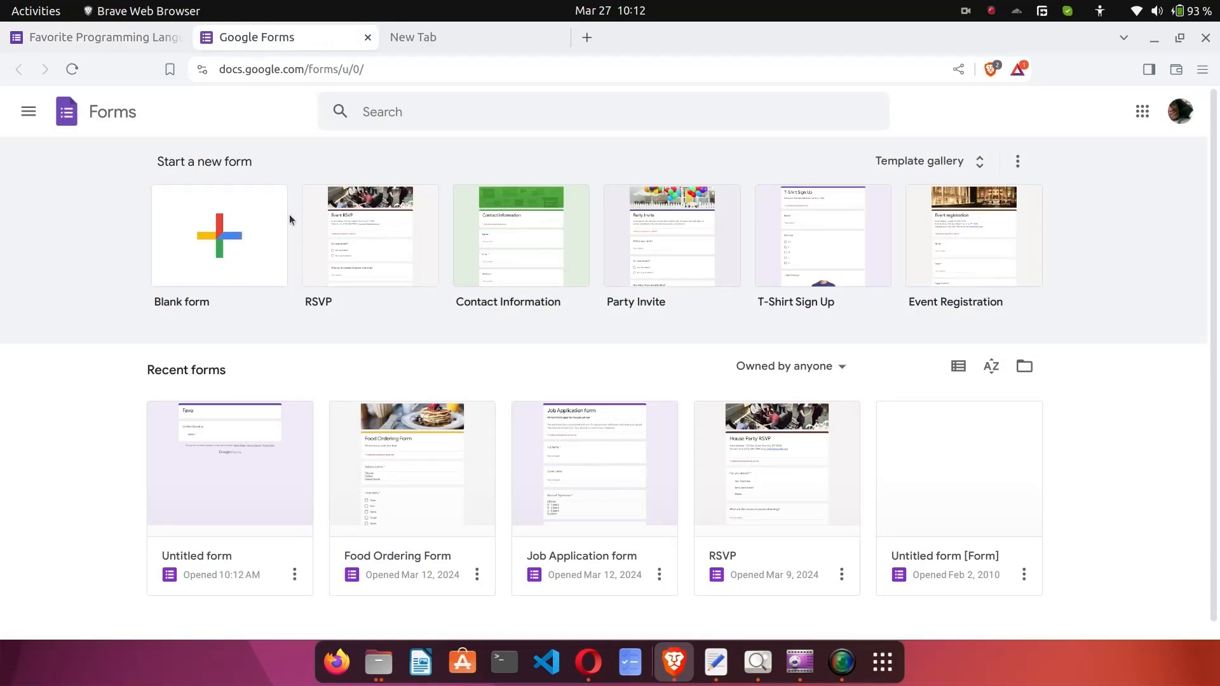
left_click(134, 40)
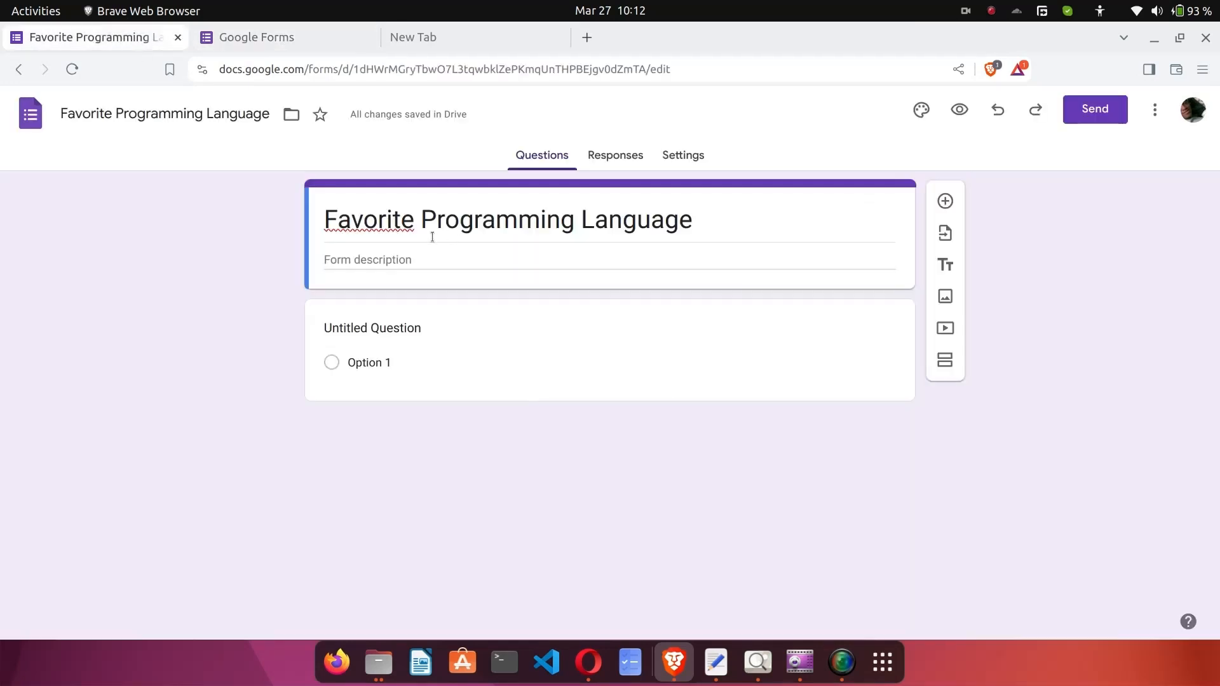
left_click(559, 216)
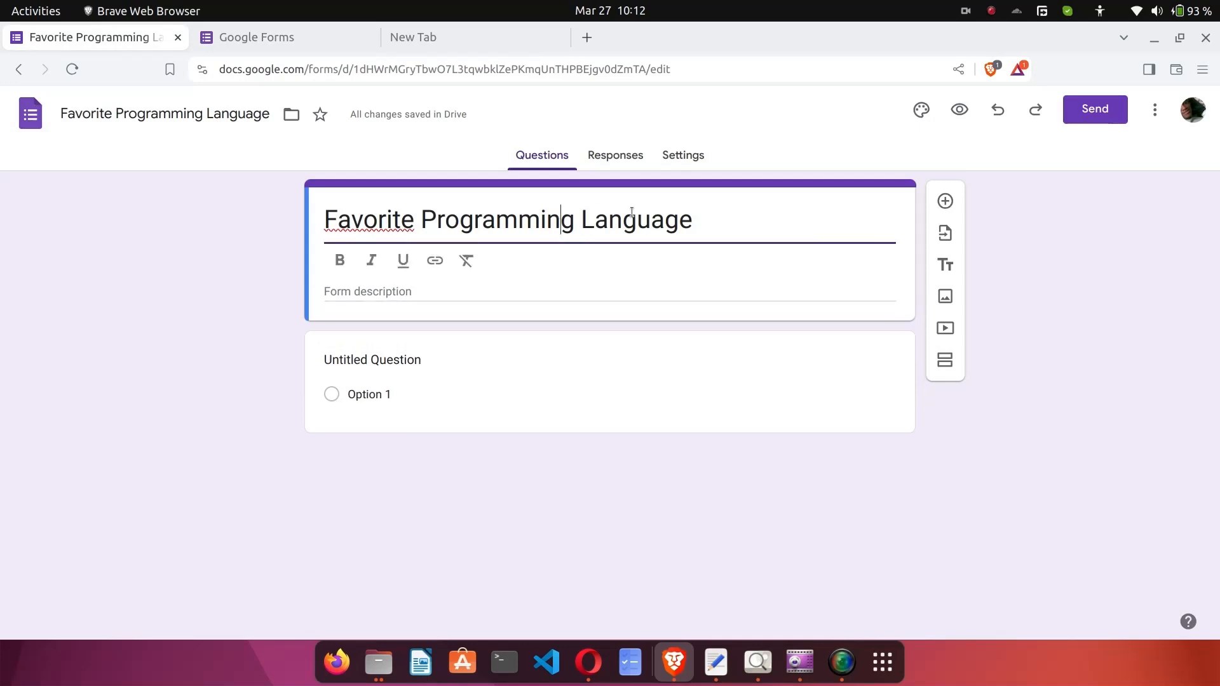
Enter "choose your favorite languages below." as the form description.
left_click(338, 289)
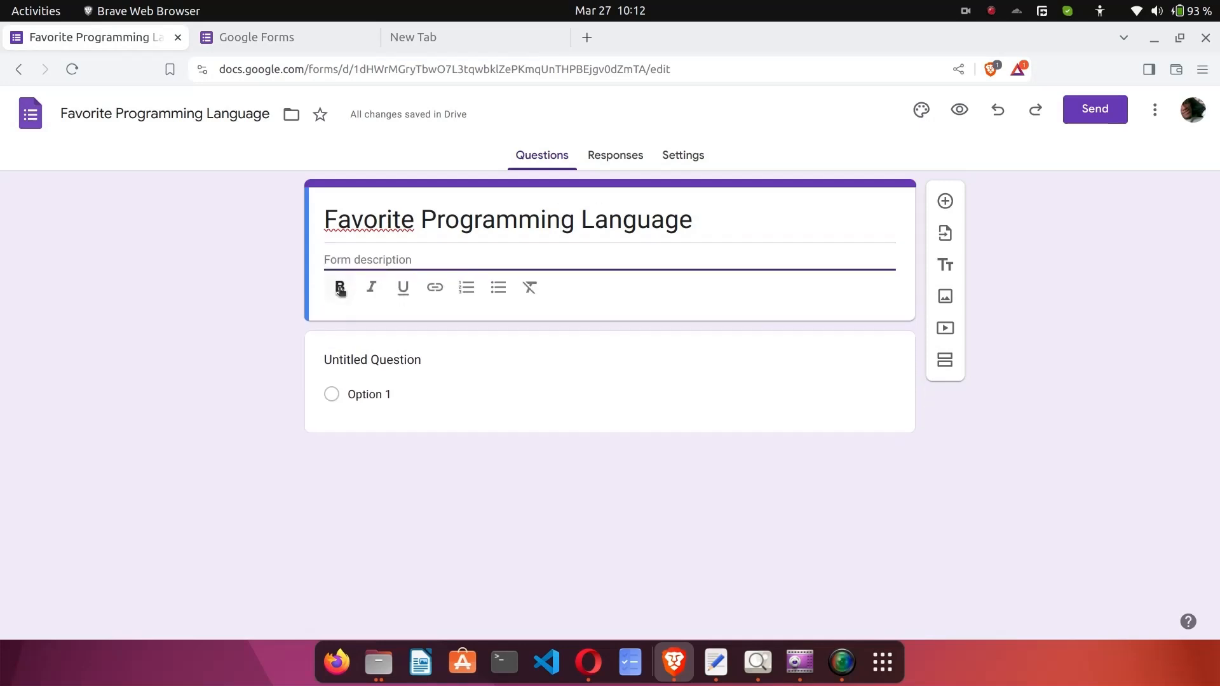
type("choose yo")
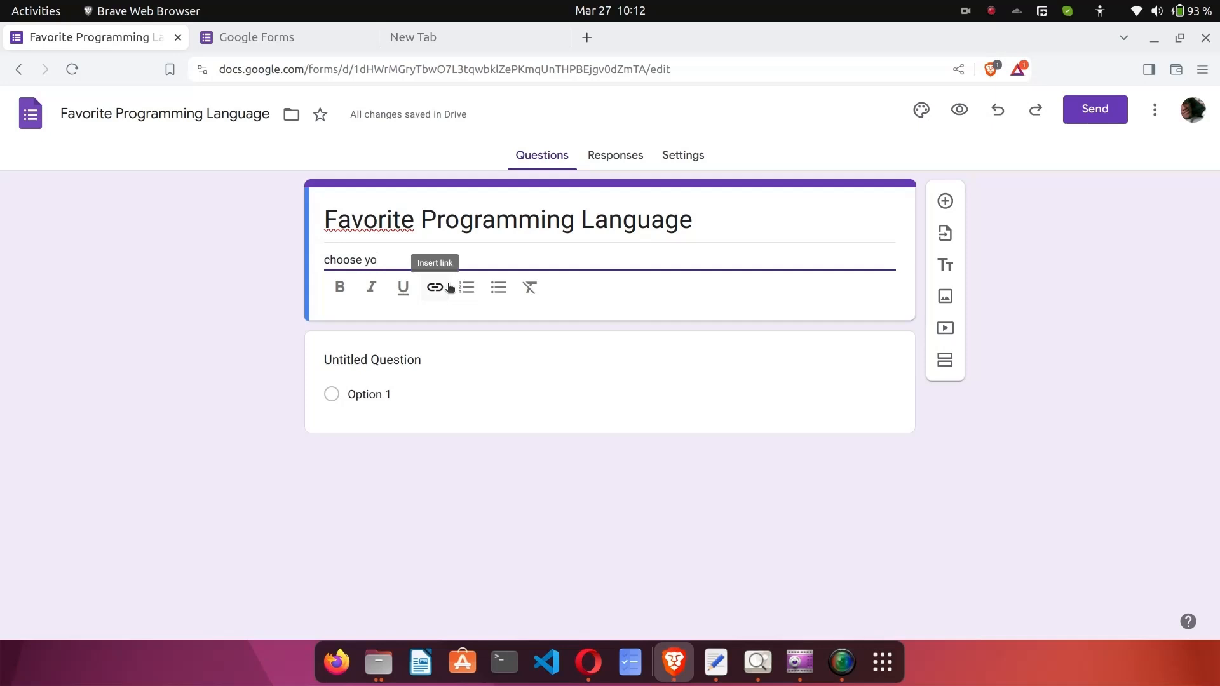
type("ur favo")
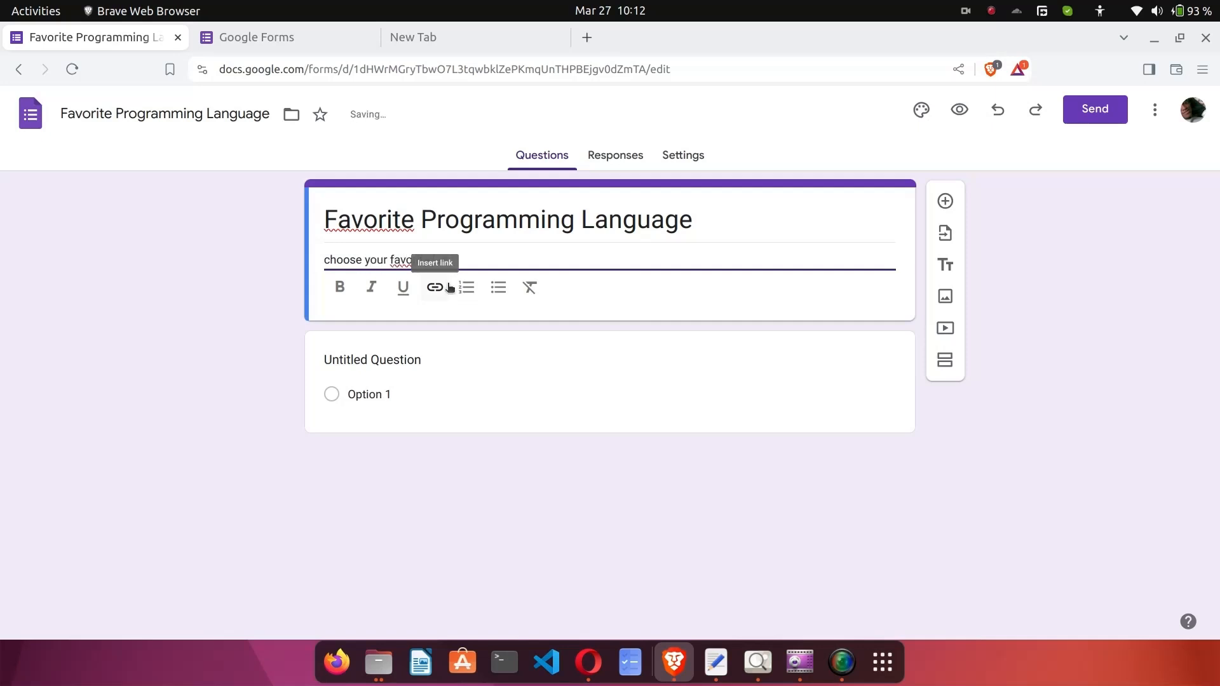
type("rite codguages")
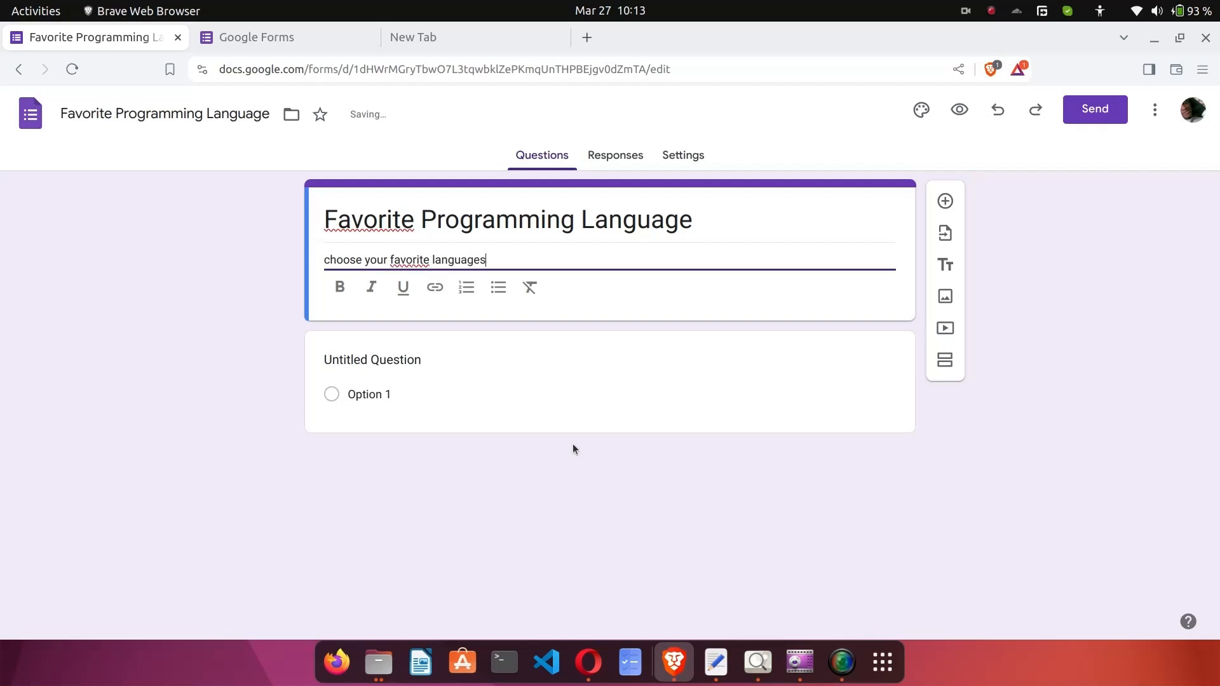
type(" below.")
left_click(398, 474)
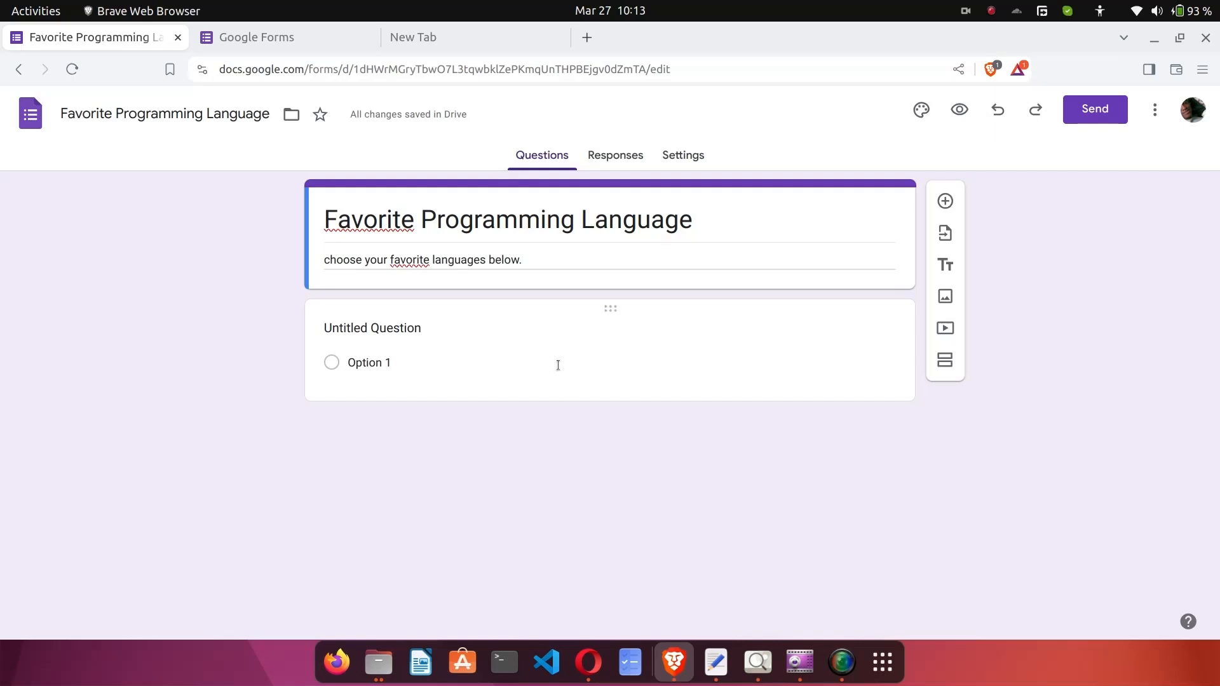
Make the entire form description below the title bold.
left_click(449, 226)
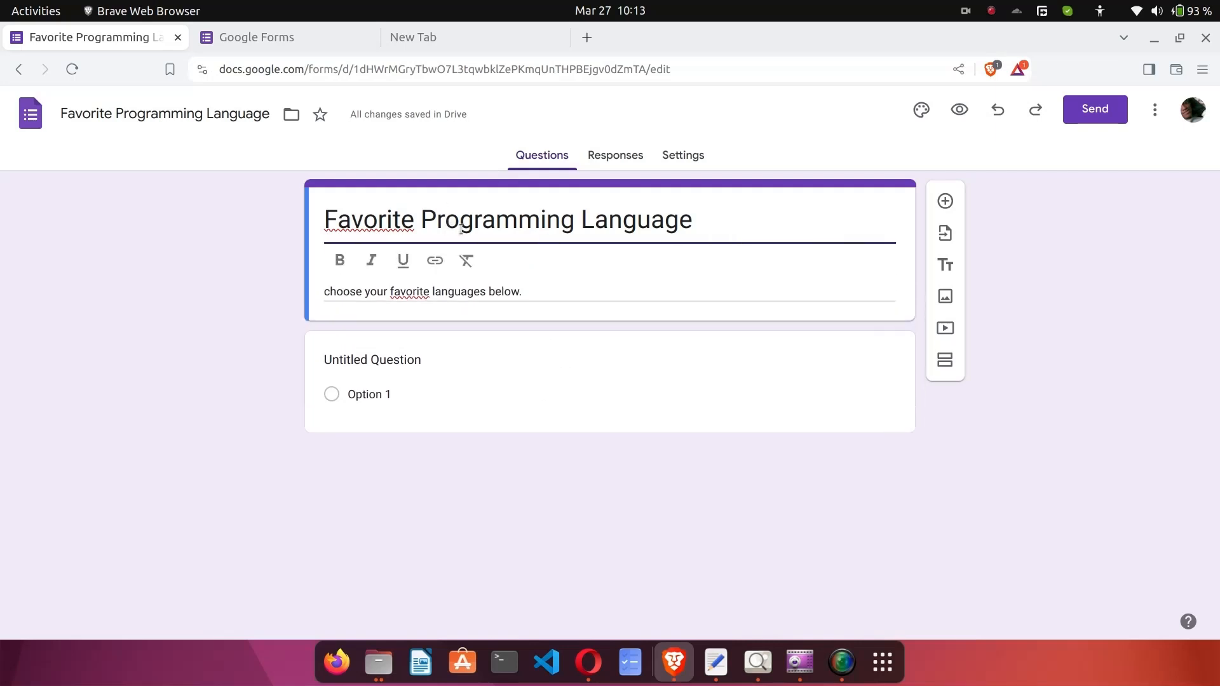
triple_click(508, 291)
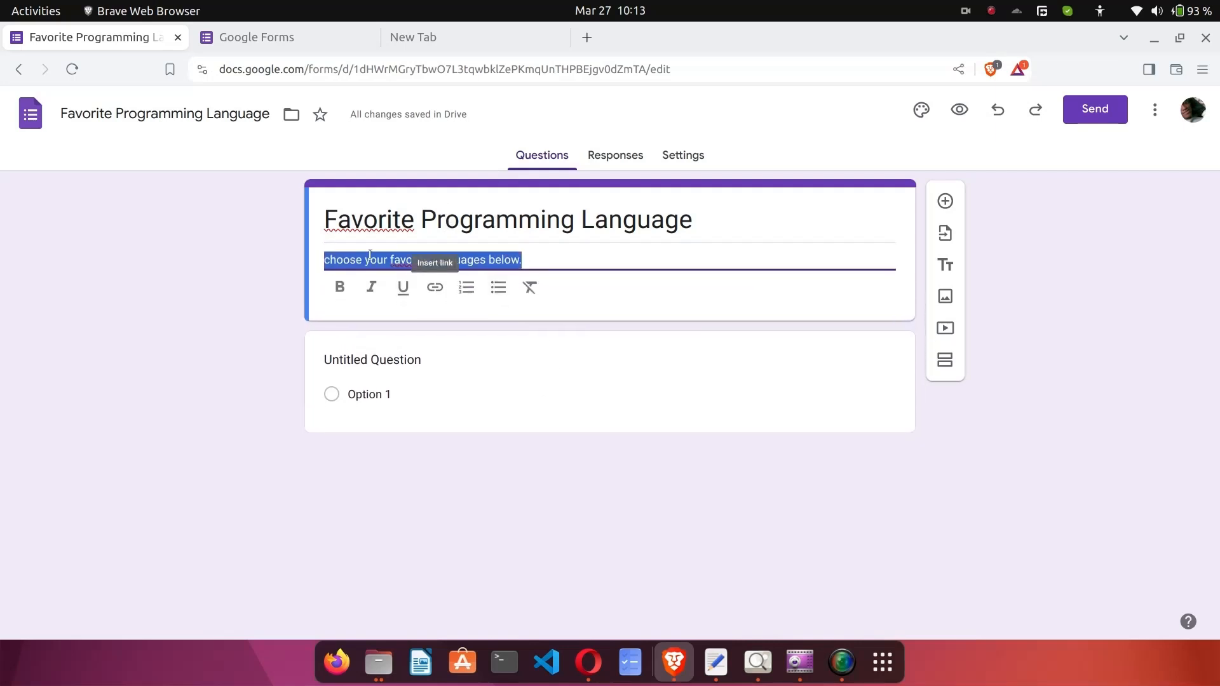
left_click(339, 287)
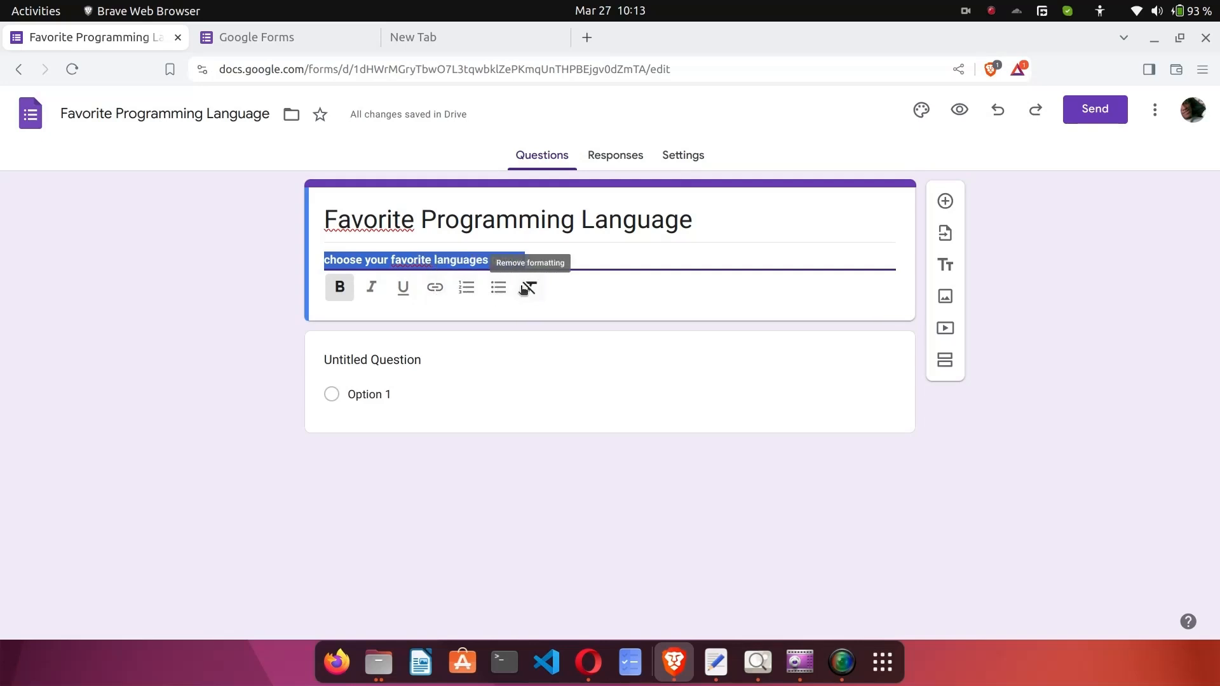
left_click(656, 261)
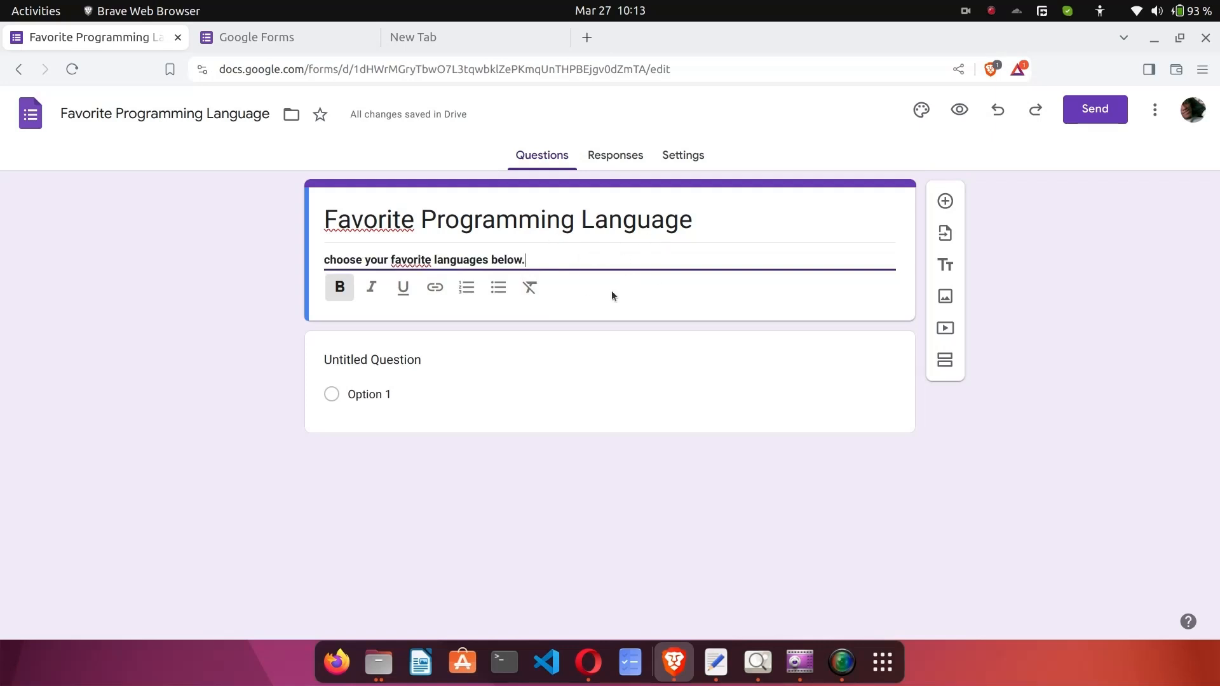
left_click(248, 341)
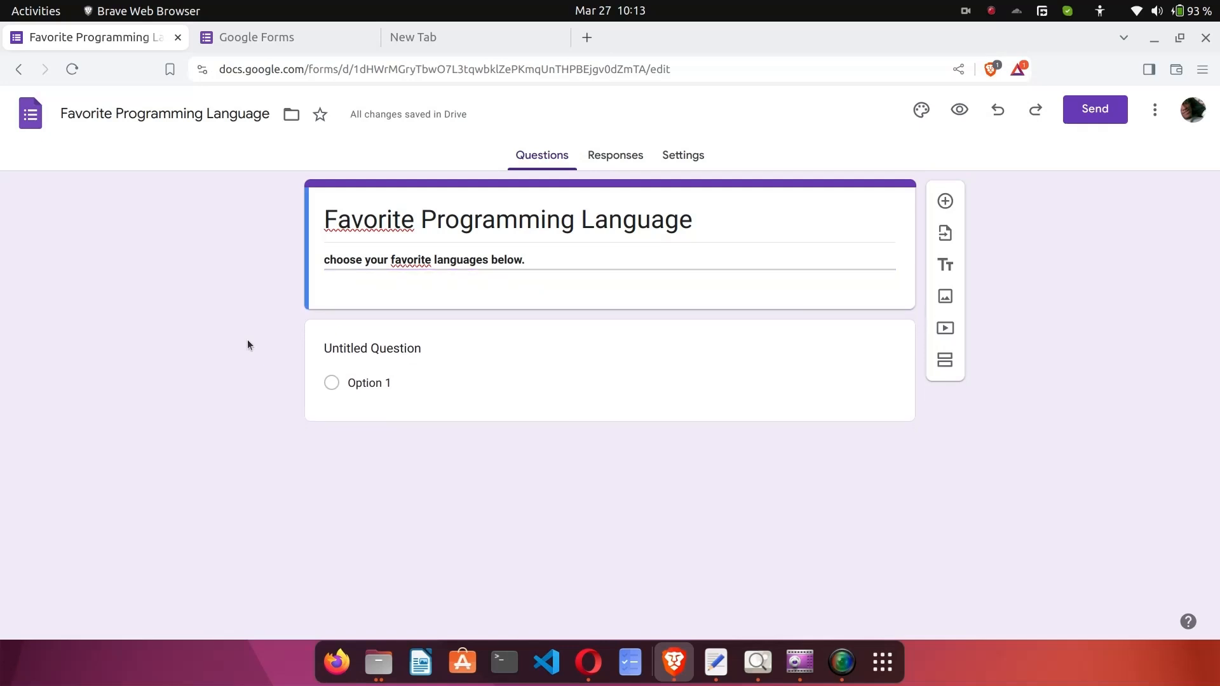
Change the untitled question's type to Checkboxes and enter "How many years of experience" as its question text.
left_click(367, 341)
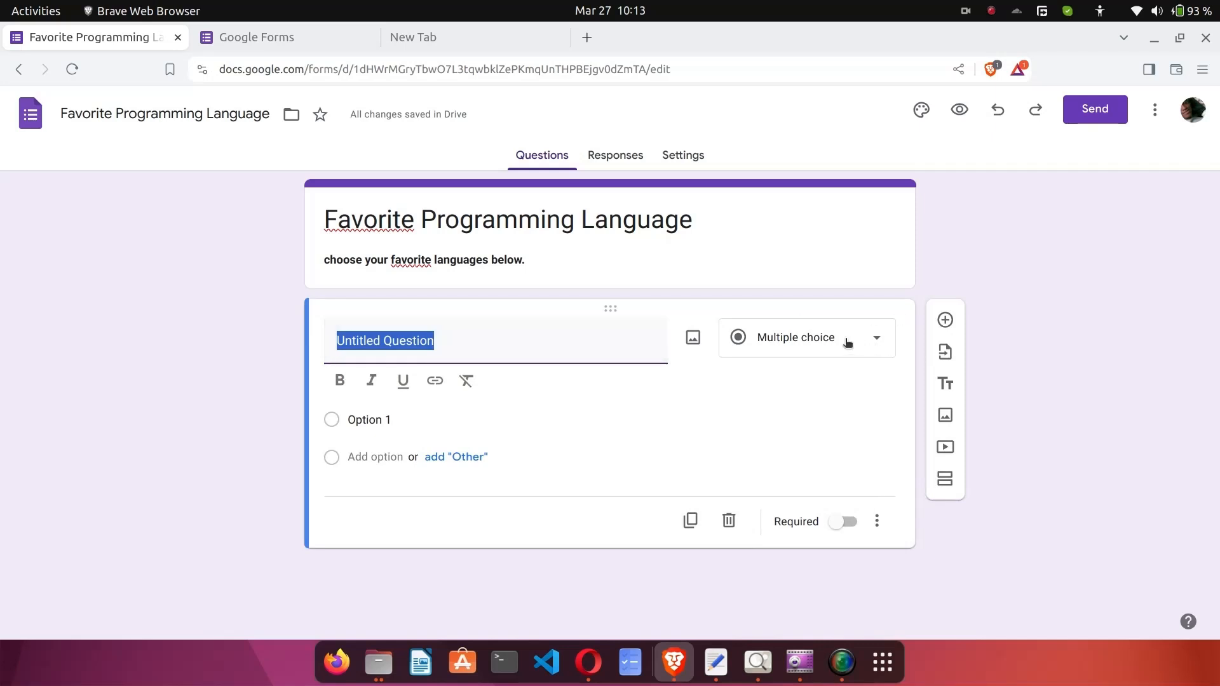
left_click(789, 347)
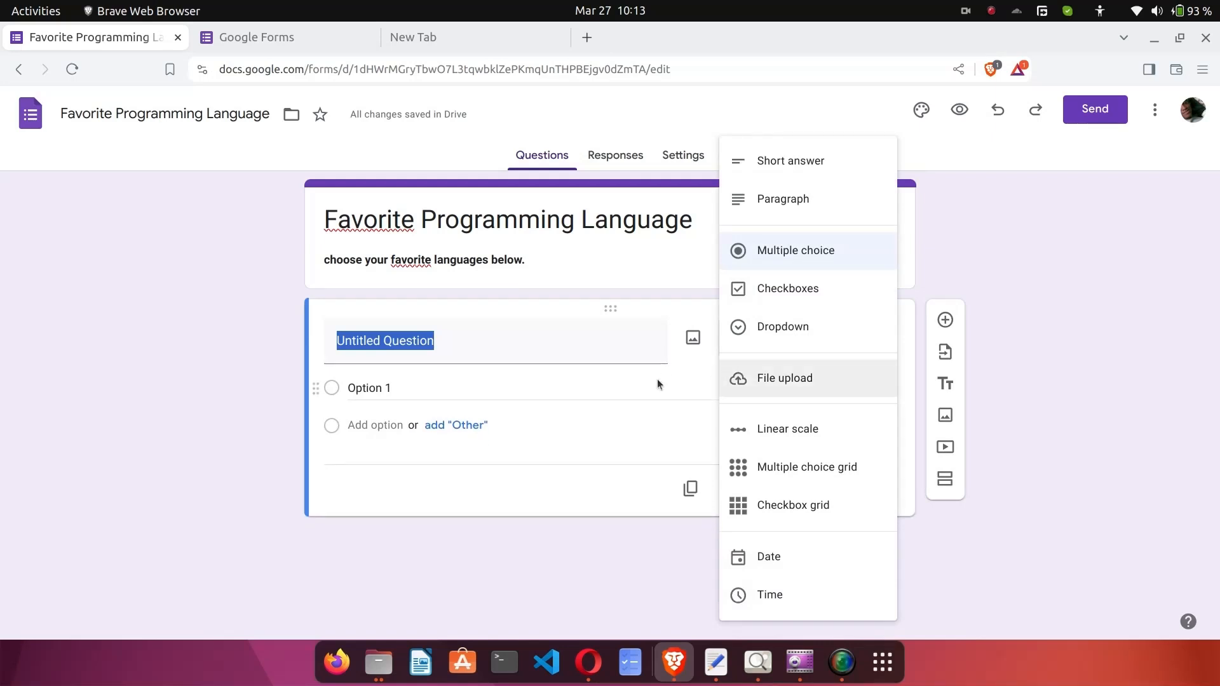
left_click(788, 293)
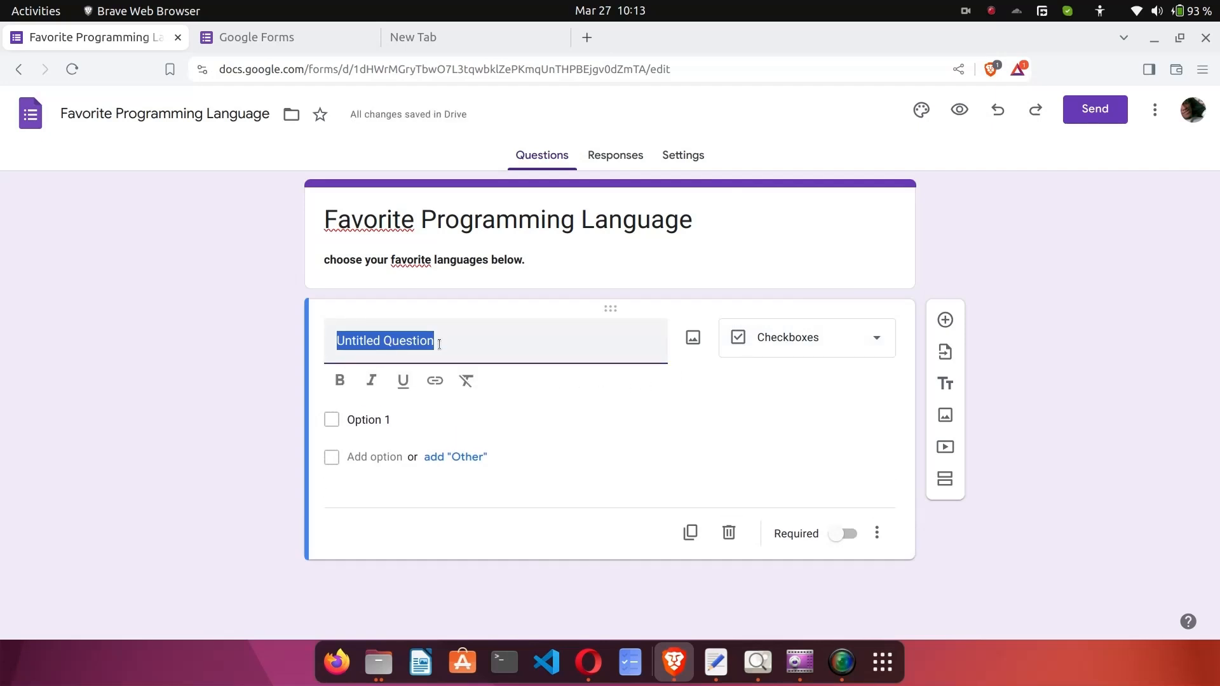
type("Howm")
key("BackSpace")
type("ma")
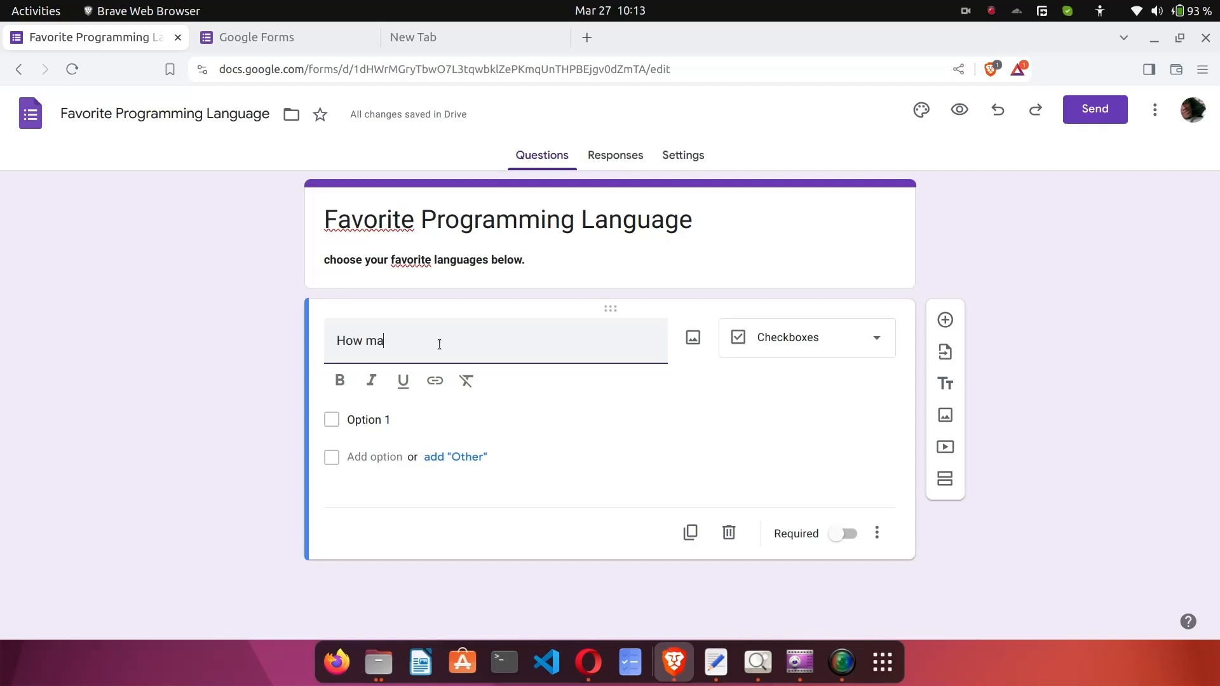
type("ny years of experience")
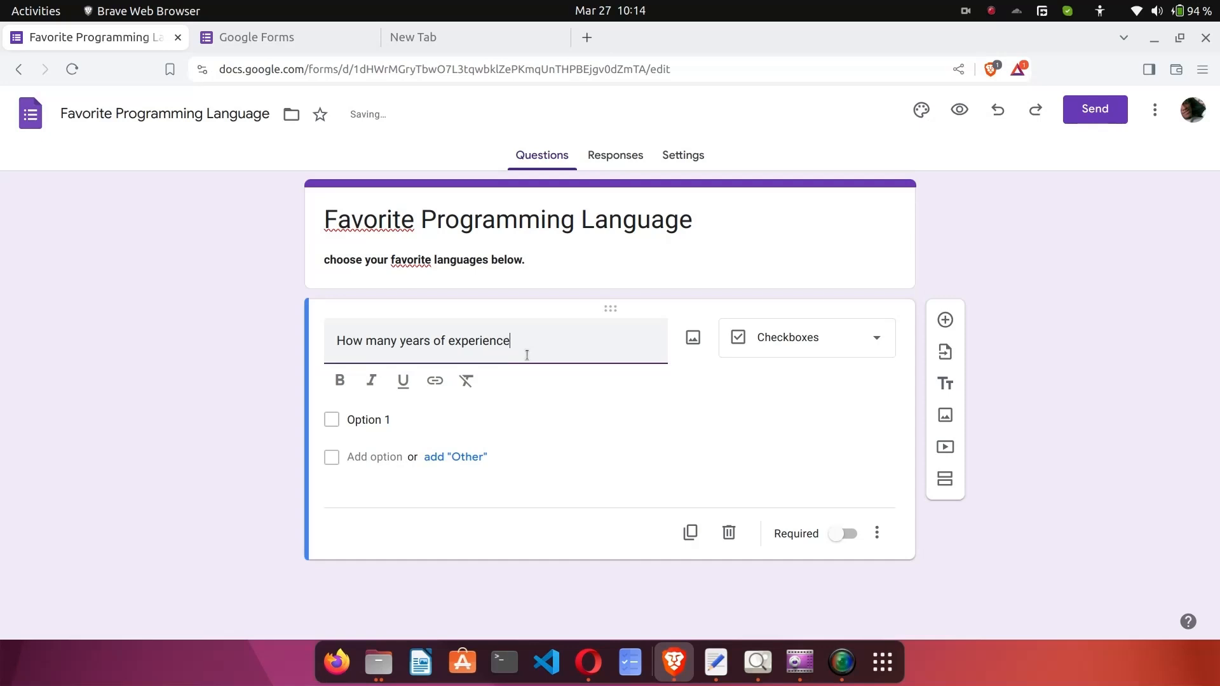
Make the years-of-experience question required and give it the options "0 - 1", "1 - 3", "3 - 5" and "5+".
left_click(837, 533)
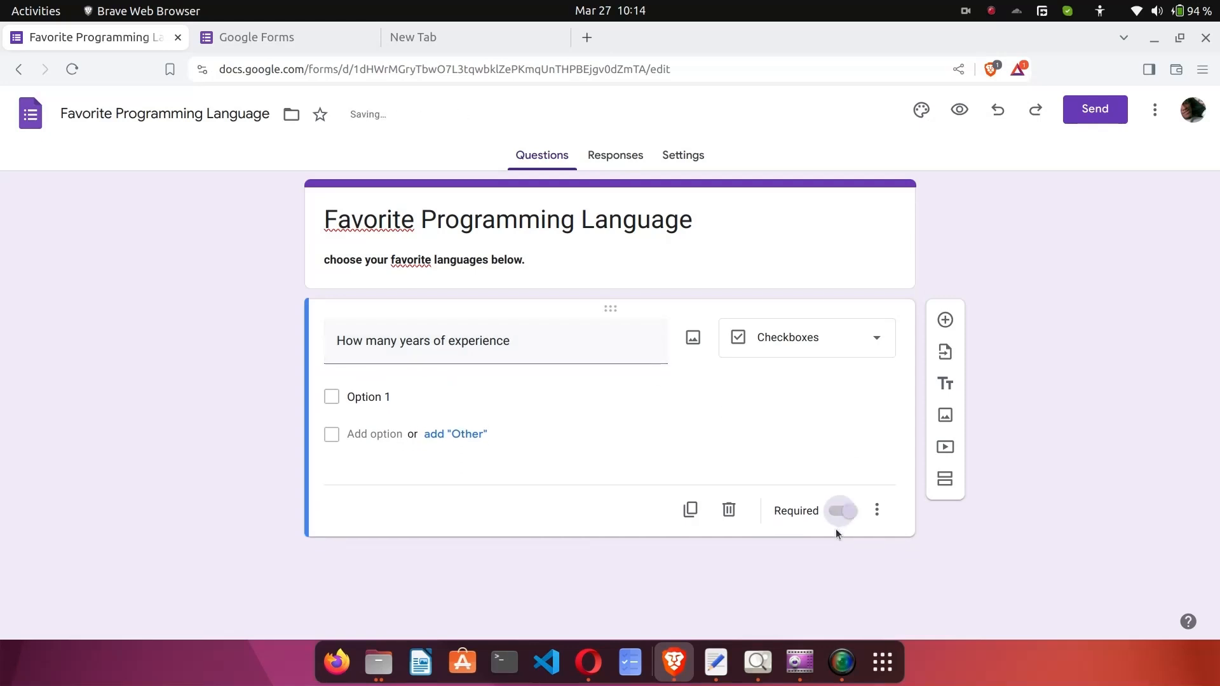
left_click(372, 388)
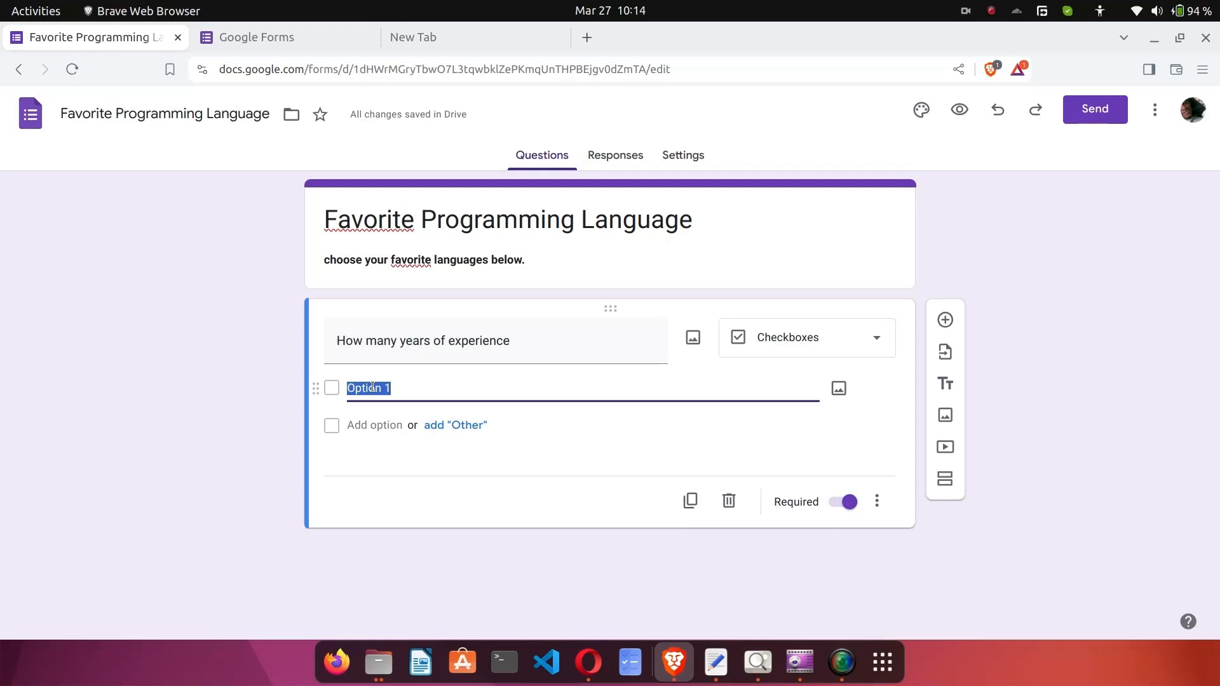
type("0 - 1")
left_click(334, 429)
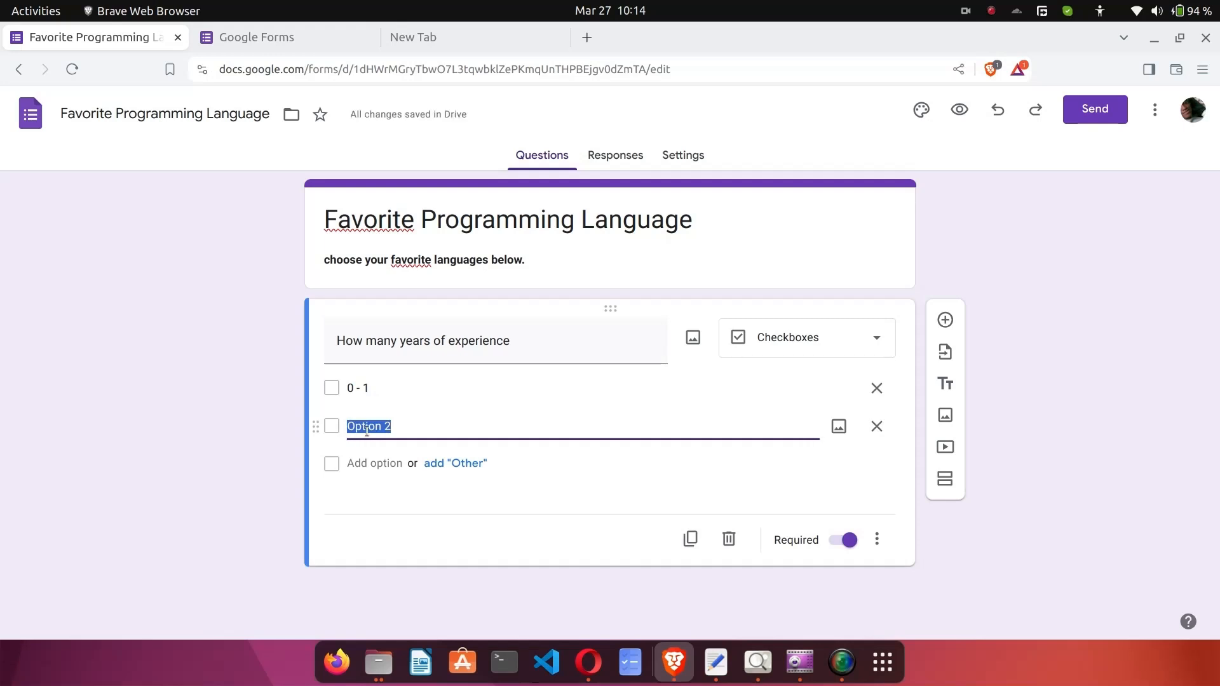
type("1 - 3")
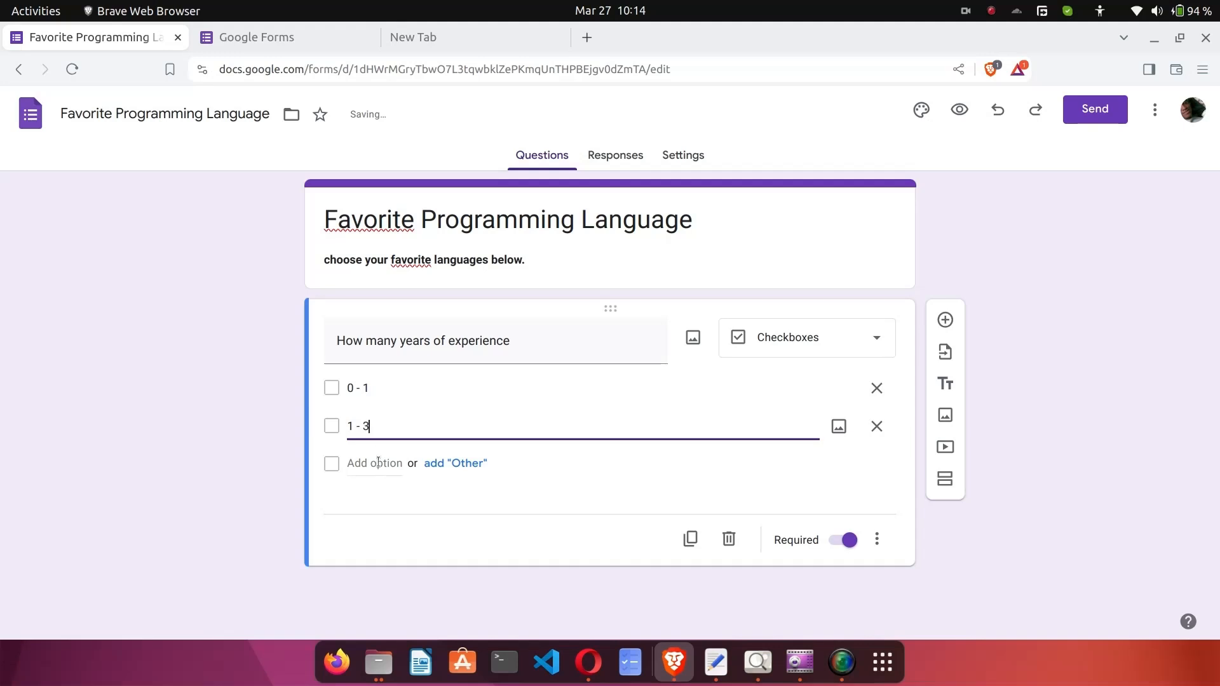
left_click(377, 465)
type("3 - 5")
left_click(367, 503)
type("5+")
left_click(202, 495)
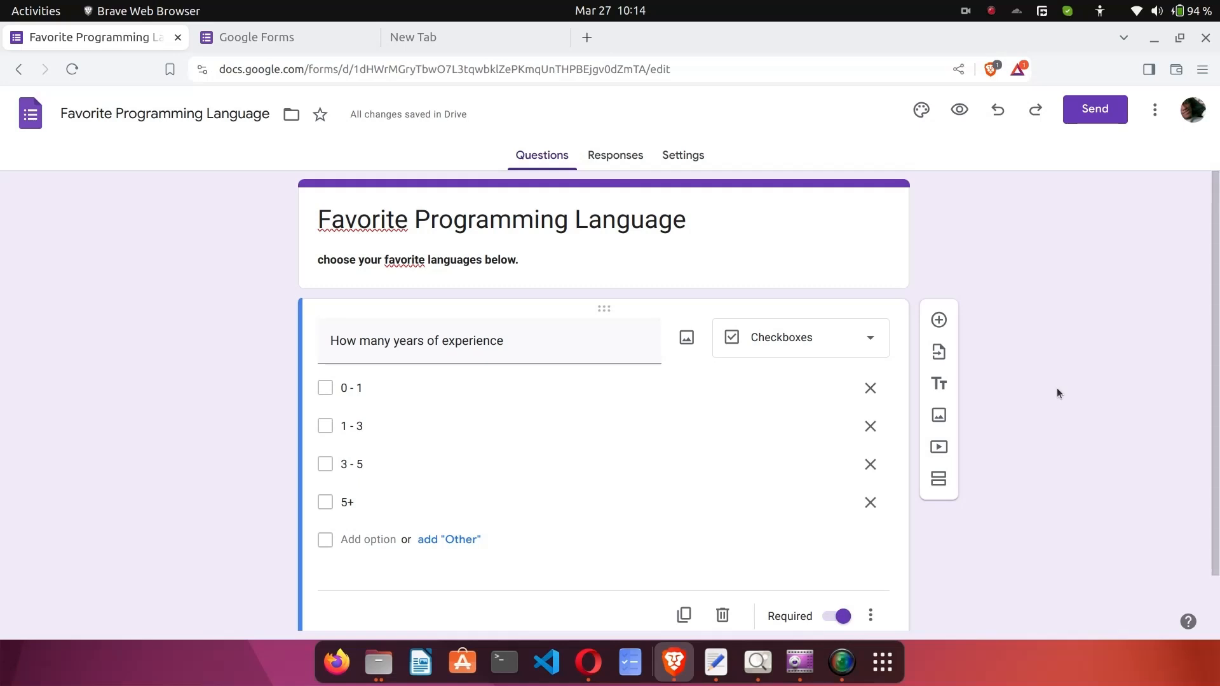
Add a second question of type Multiple choice grid with the question text "Select a Language".
scroll(1057, 387, "down", 1)
scroll(1057, 387, "up", 1)
scroll(1058, 393, "down", 1)
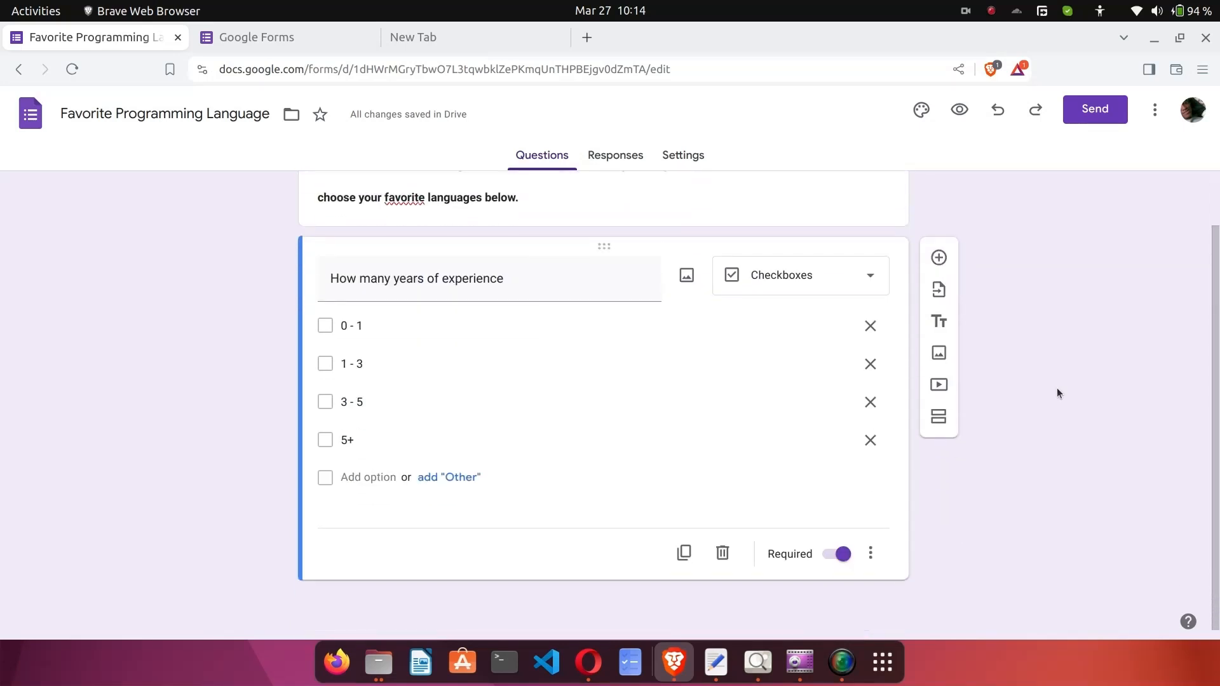
left_click(939, 258)
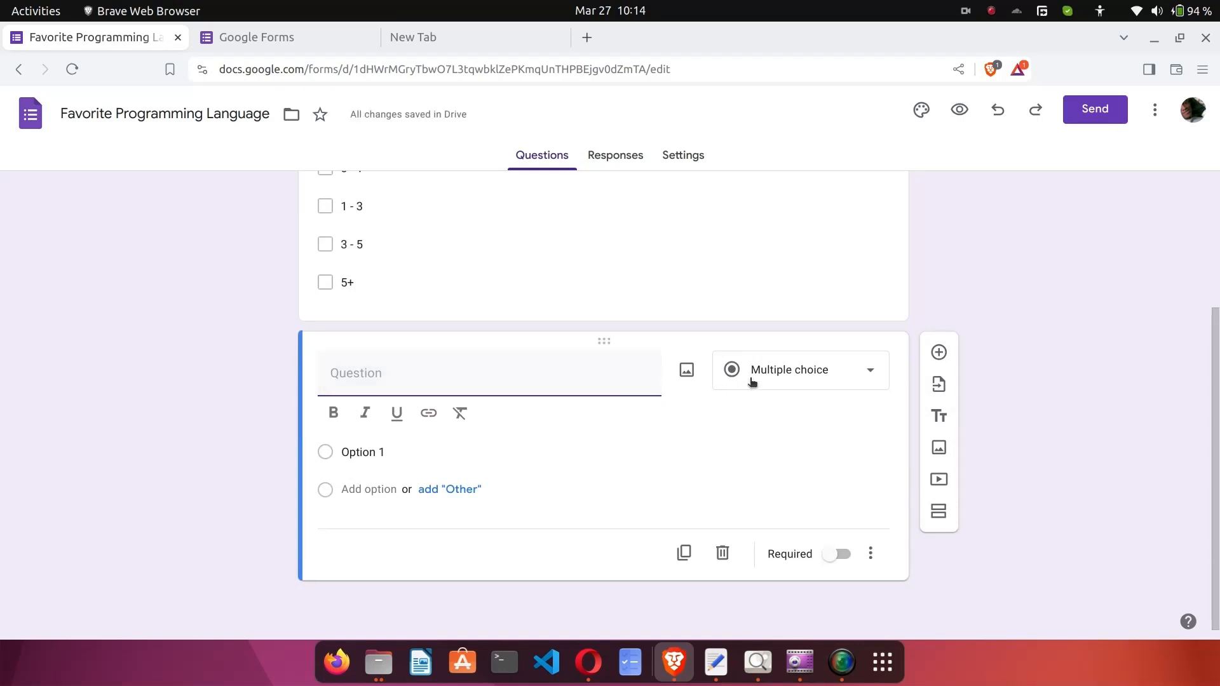
left_click(783, 367)
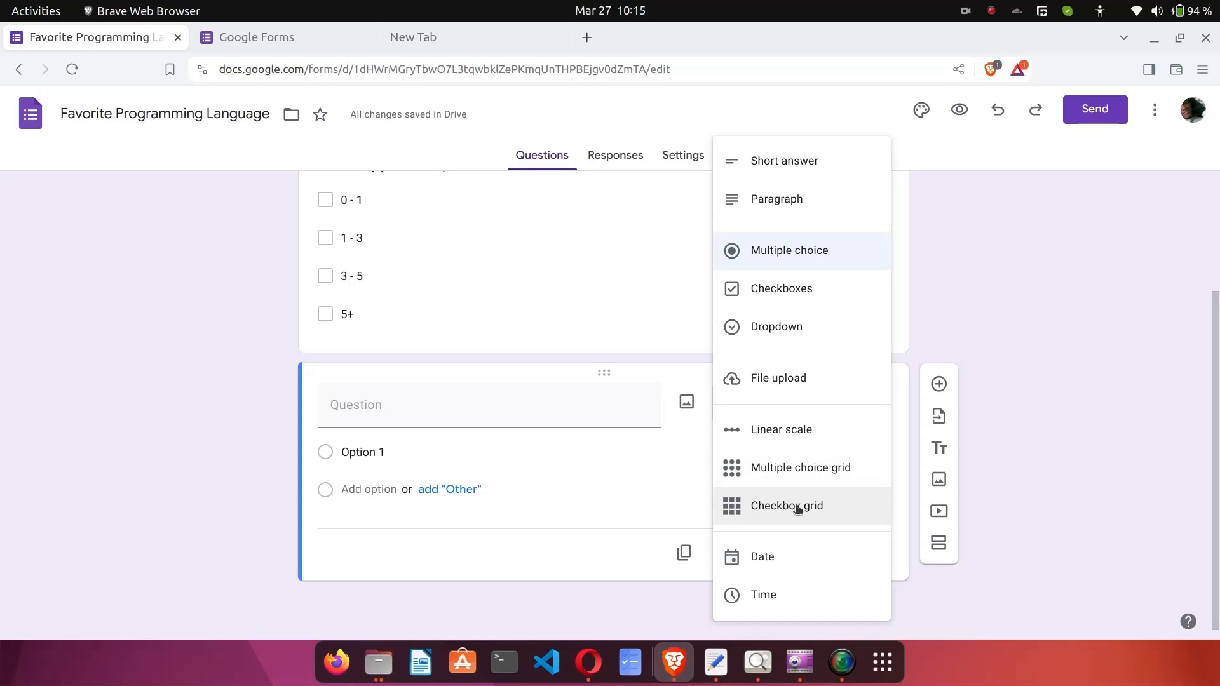
left_click(781, 473)
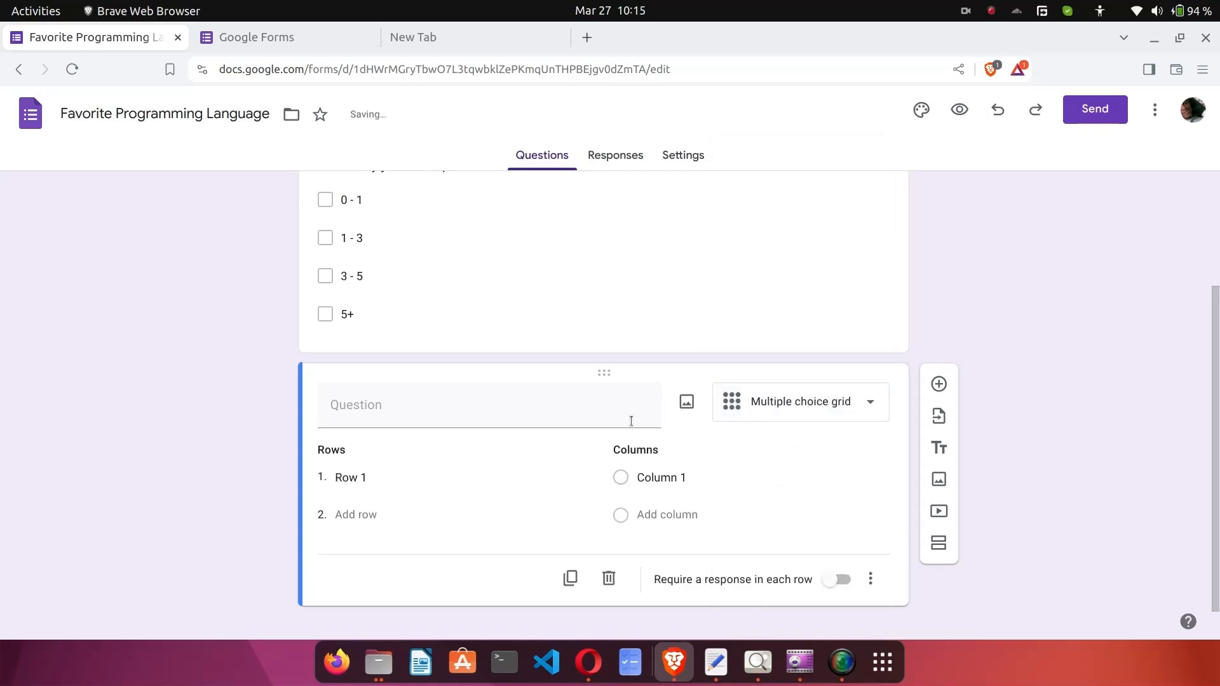
left_click(517, 405)
type("Select a ")
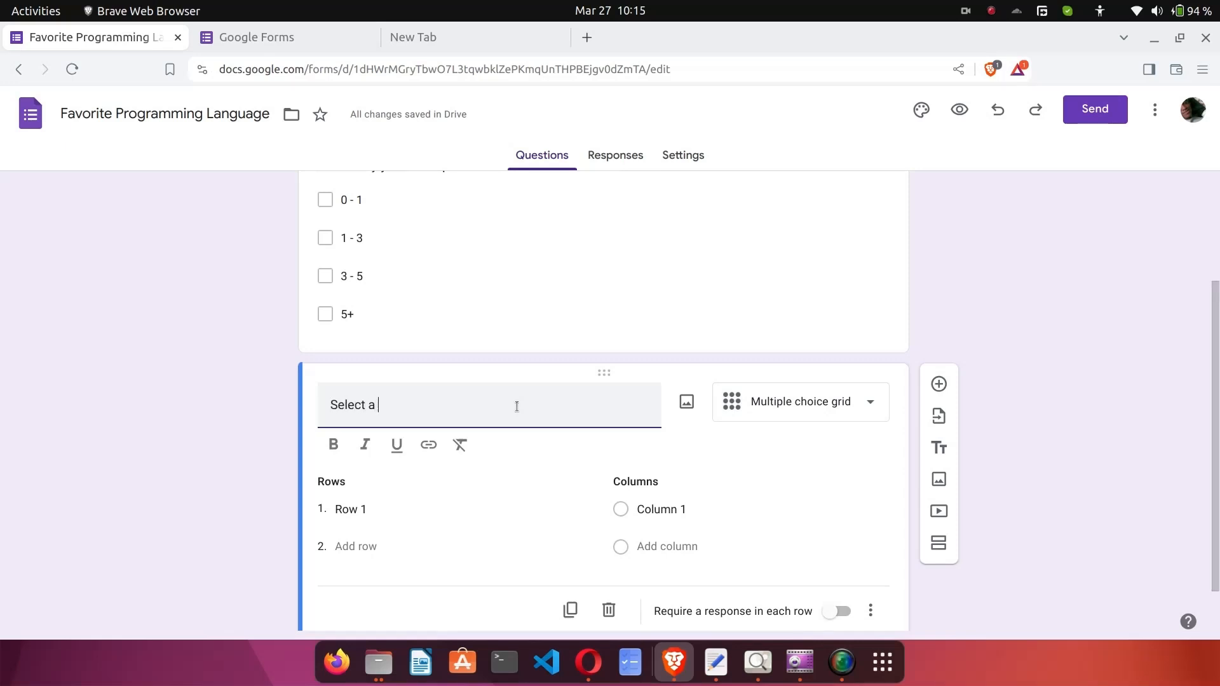
type("Language")
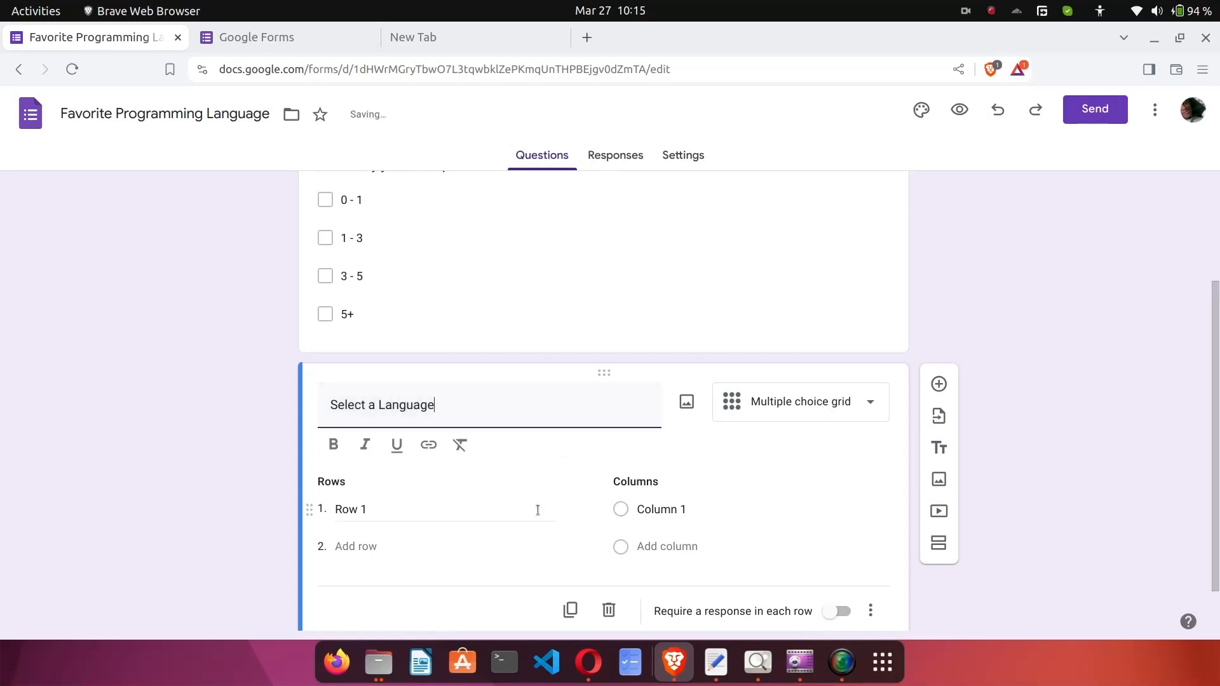
Enter "Python" and "C#" as the first two rows of the "Select a Language" grid.
scroll(538, 510, "down", 1)
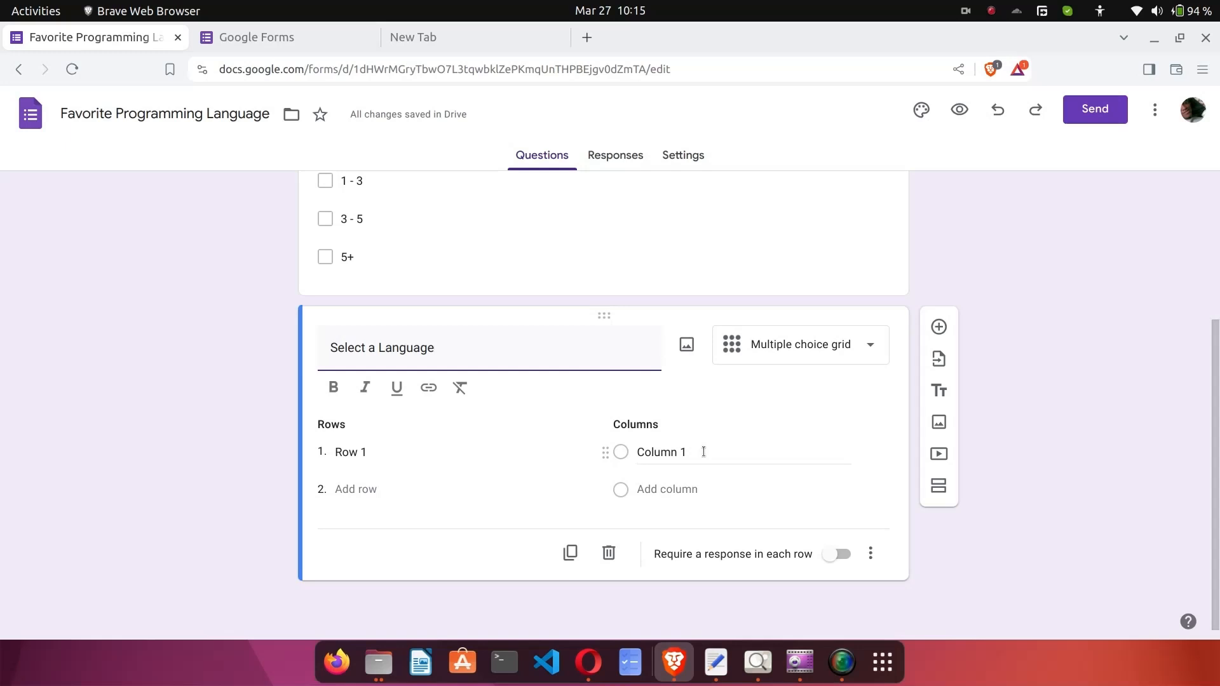
left_click(403, 447)
type("Python")
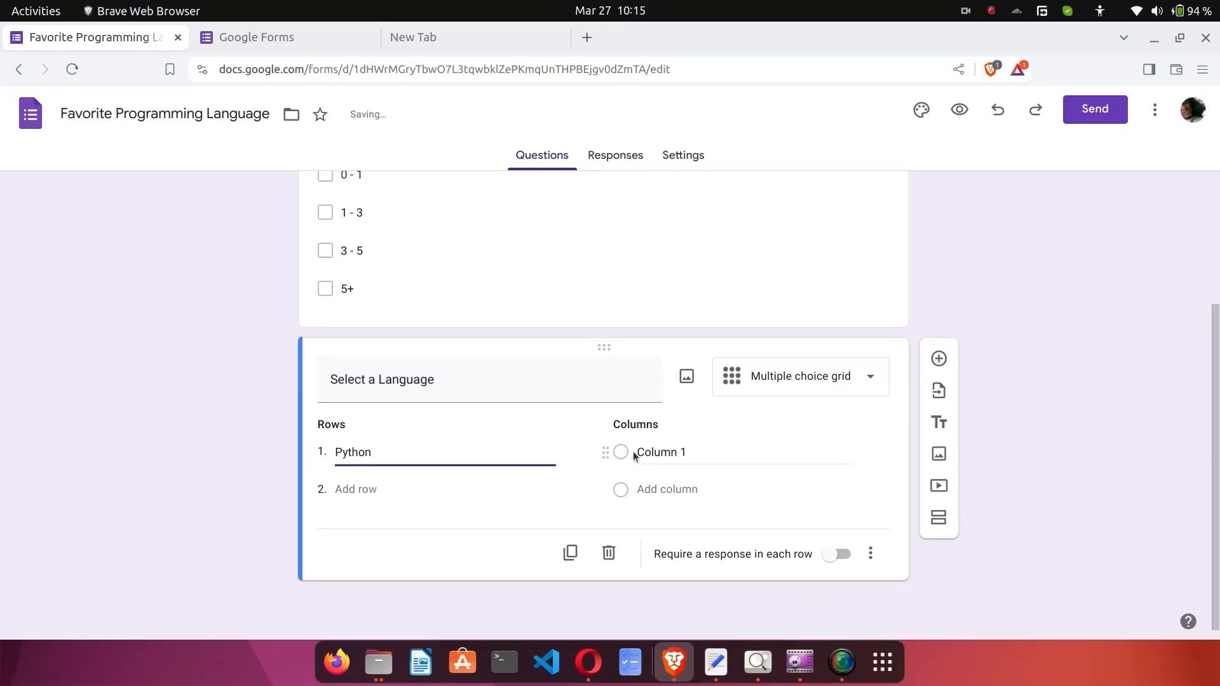
left_click(654, 452)
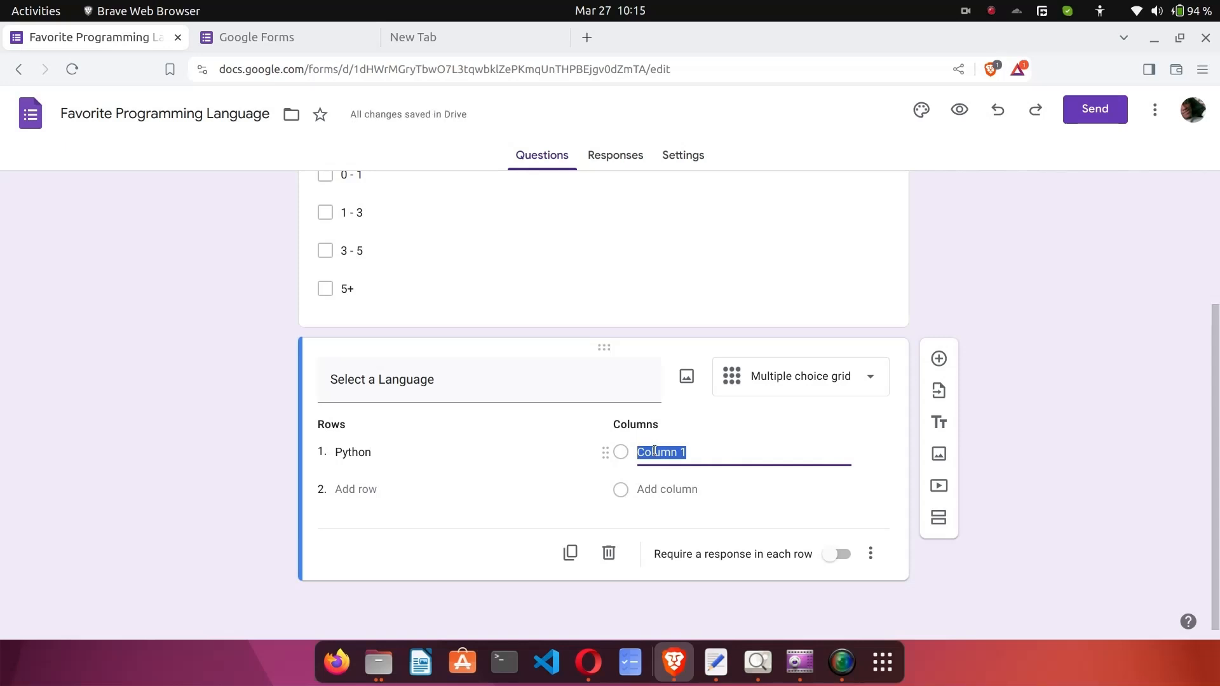
left_click(354, 491)
type("C")
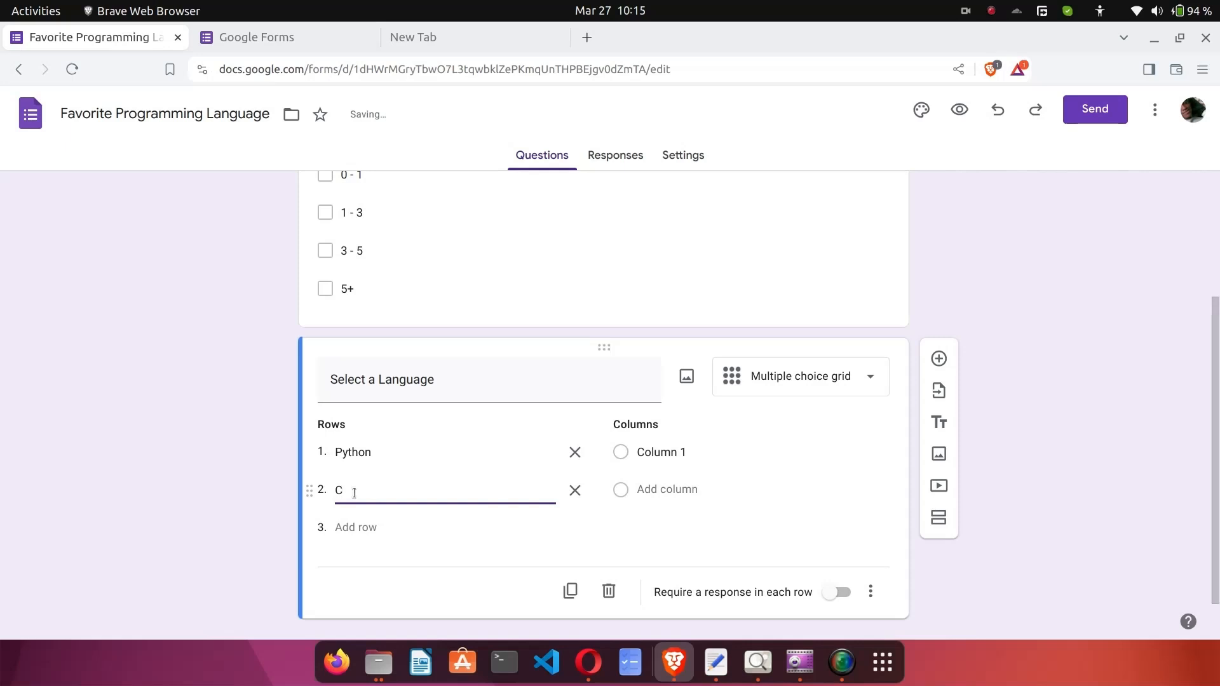
type("#")
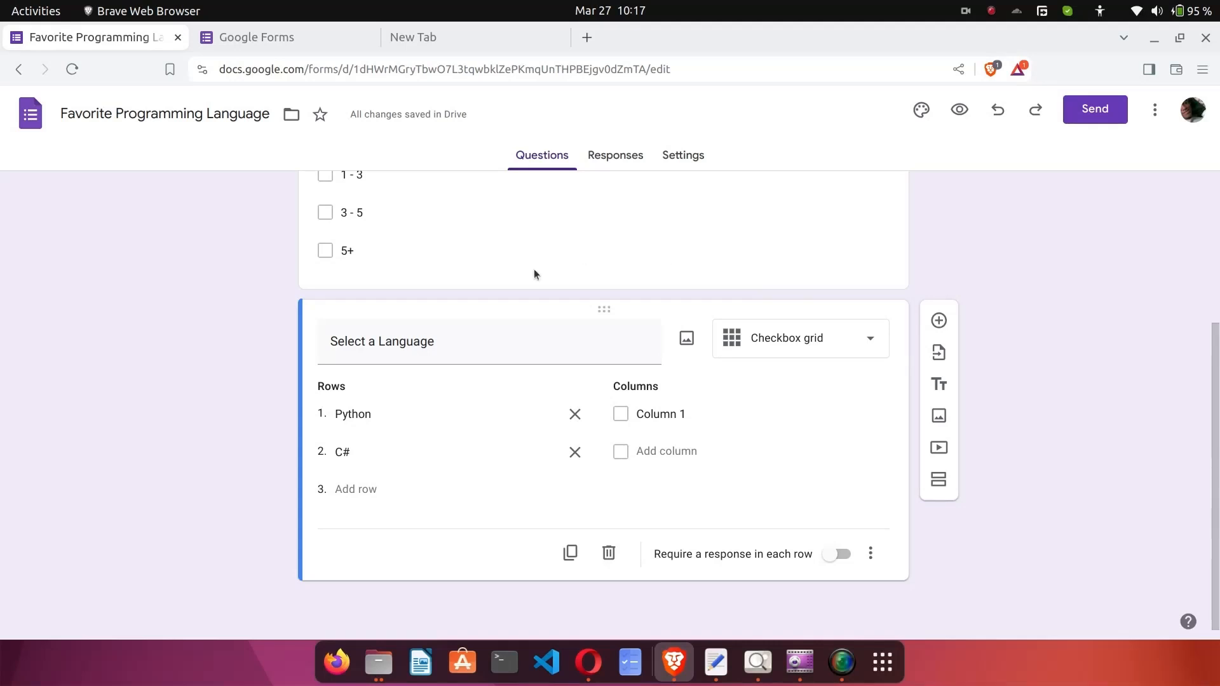
Add "Java" and "Javascript" as the third and fourth rows of the language grid.
left_click(351, 487)
type("Java")
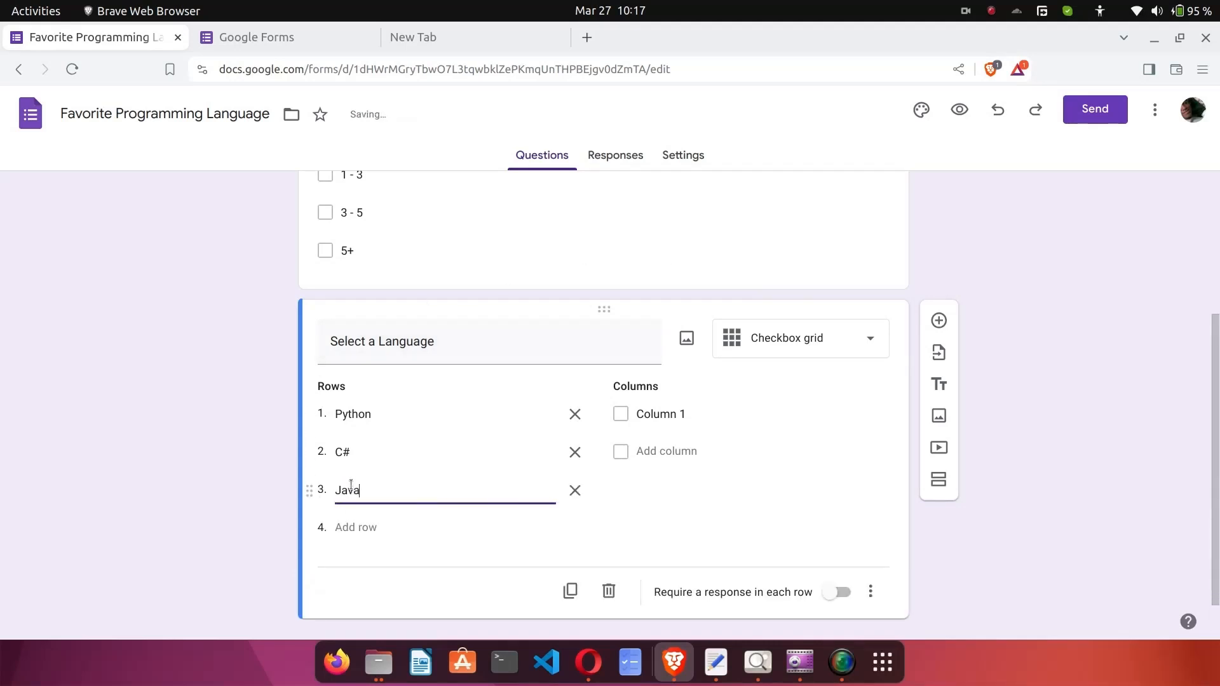
left_click(371, 524)
type("J")
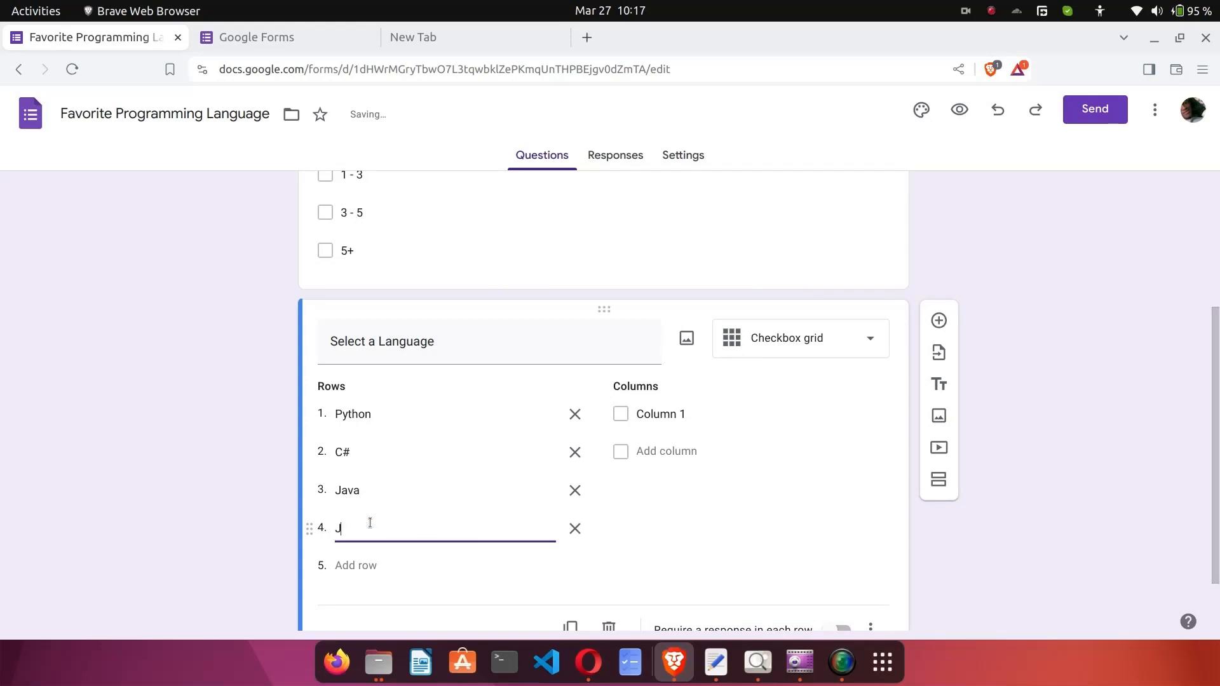
type("avascript")
Name the grid's first column "I like it" and add "PHP" as the fifth row.
left_click(650, 417)
type("I like it")
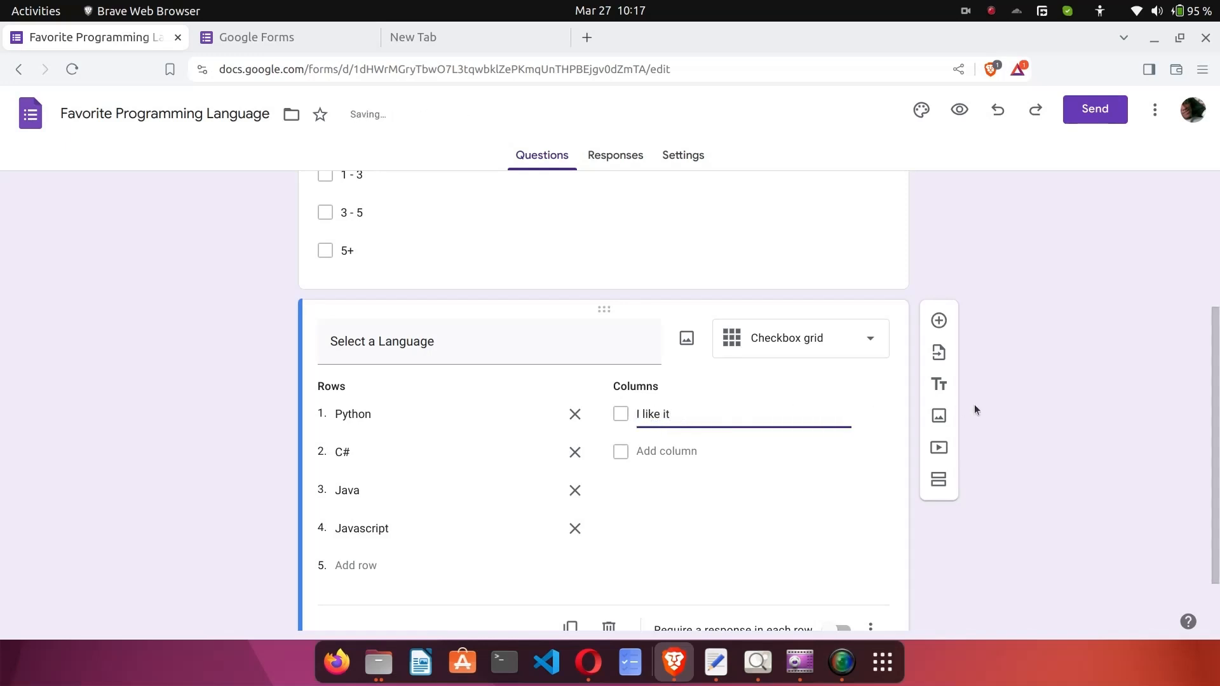
left_click(1025, 412)
scroll(1025, 406, "down", 1)
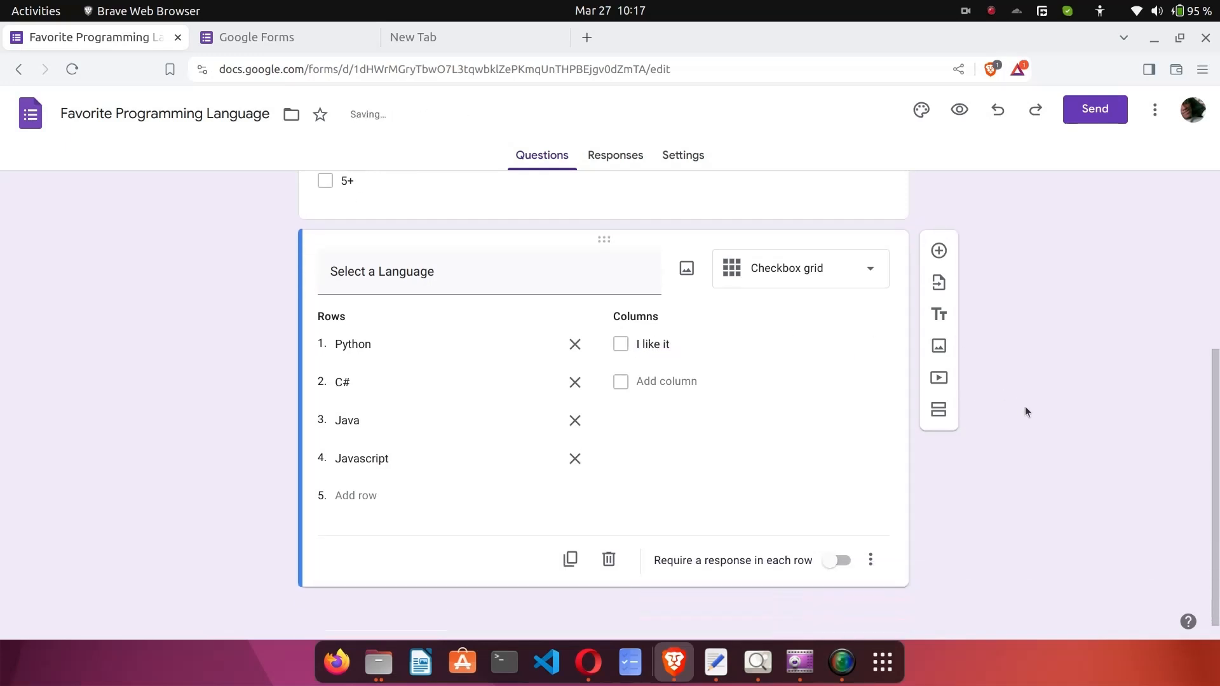
left_click(365, 489)
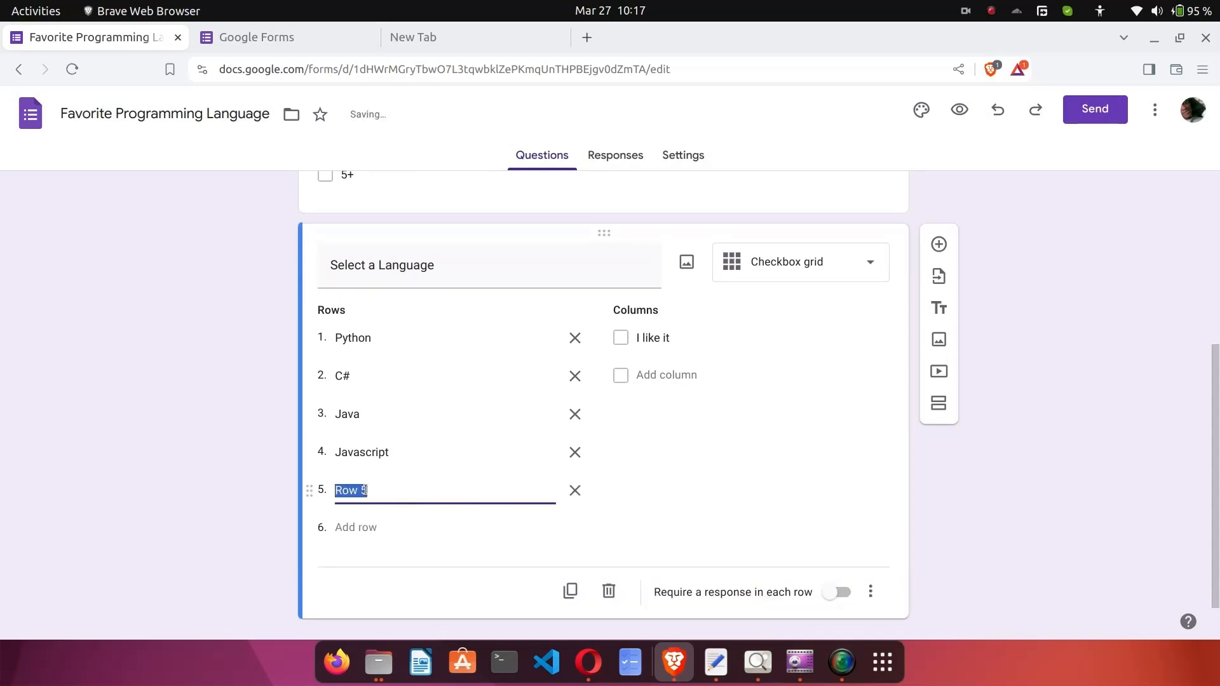
type("PHP")
left_click(190, 445)
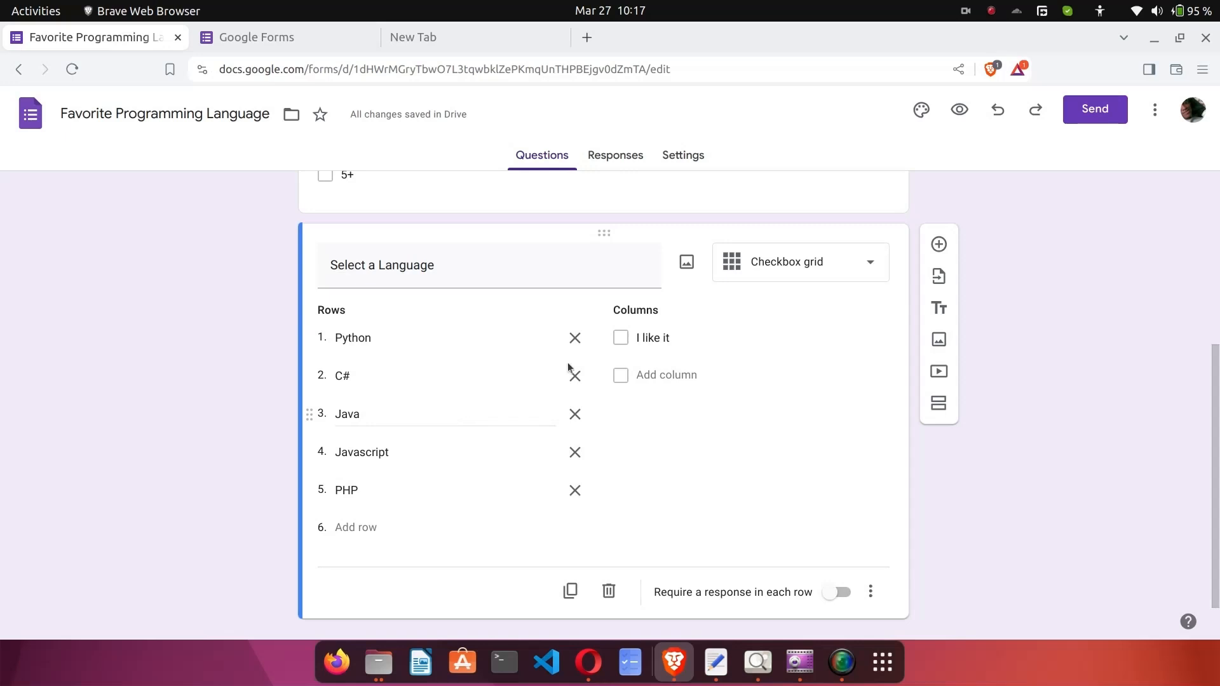
Choose Checkbox grid as the type of the "Select a Language" question.
left_click(820, 271)
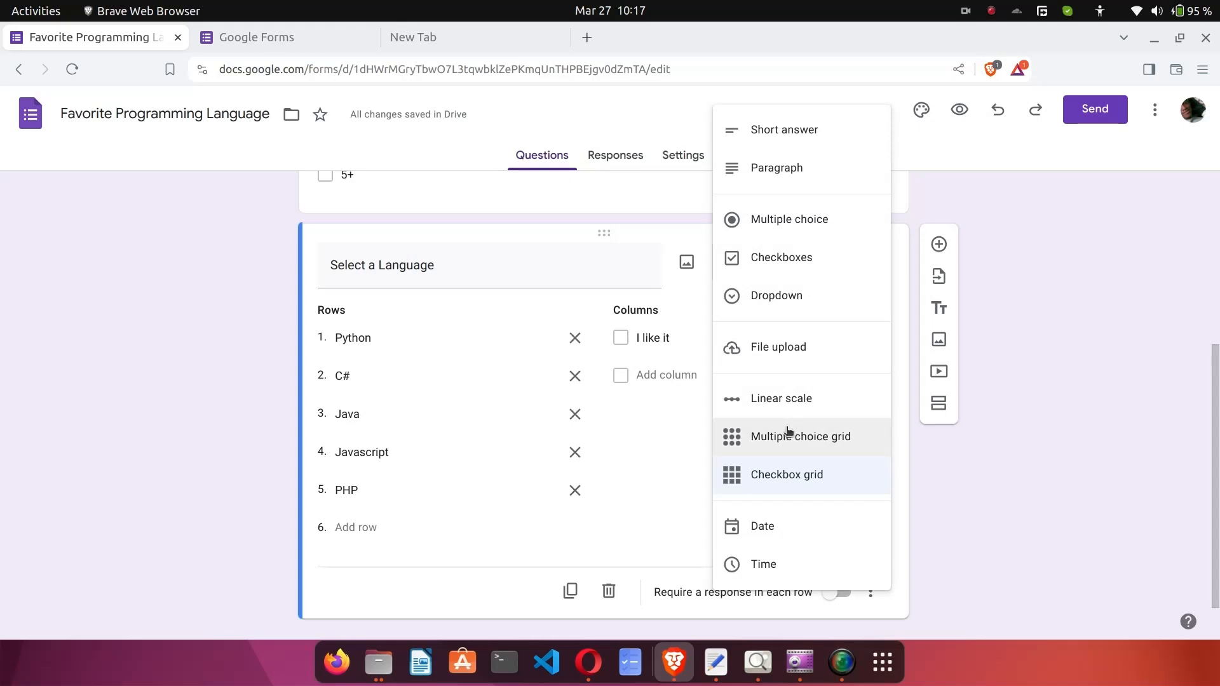
left_click(782, 475)
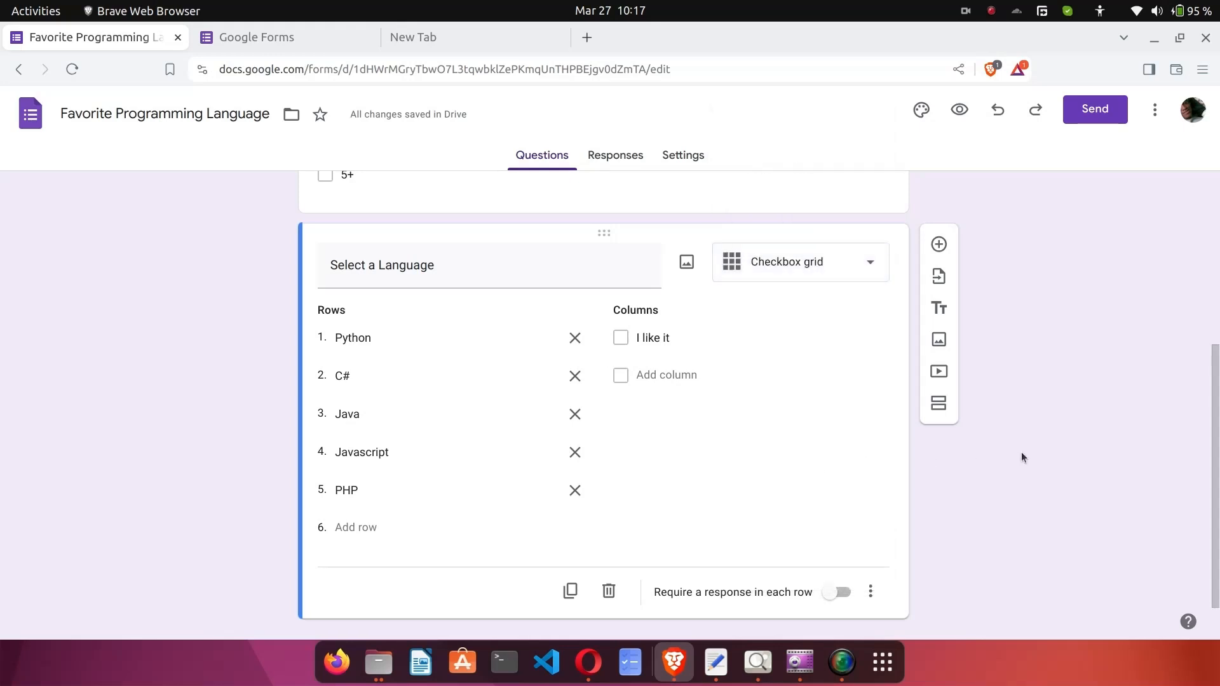
scroll(1022, 453, "down", 1)
scroll(1021, 453, "up", 3)
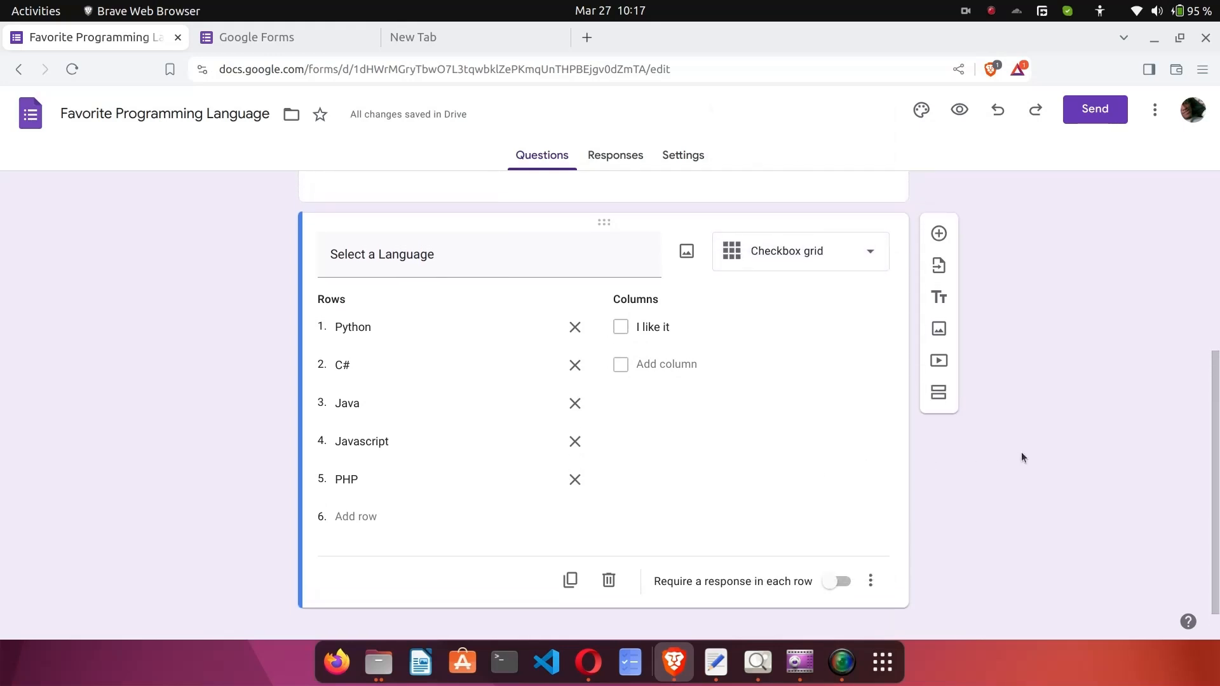
scroll(1021, 456, "down", 1)
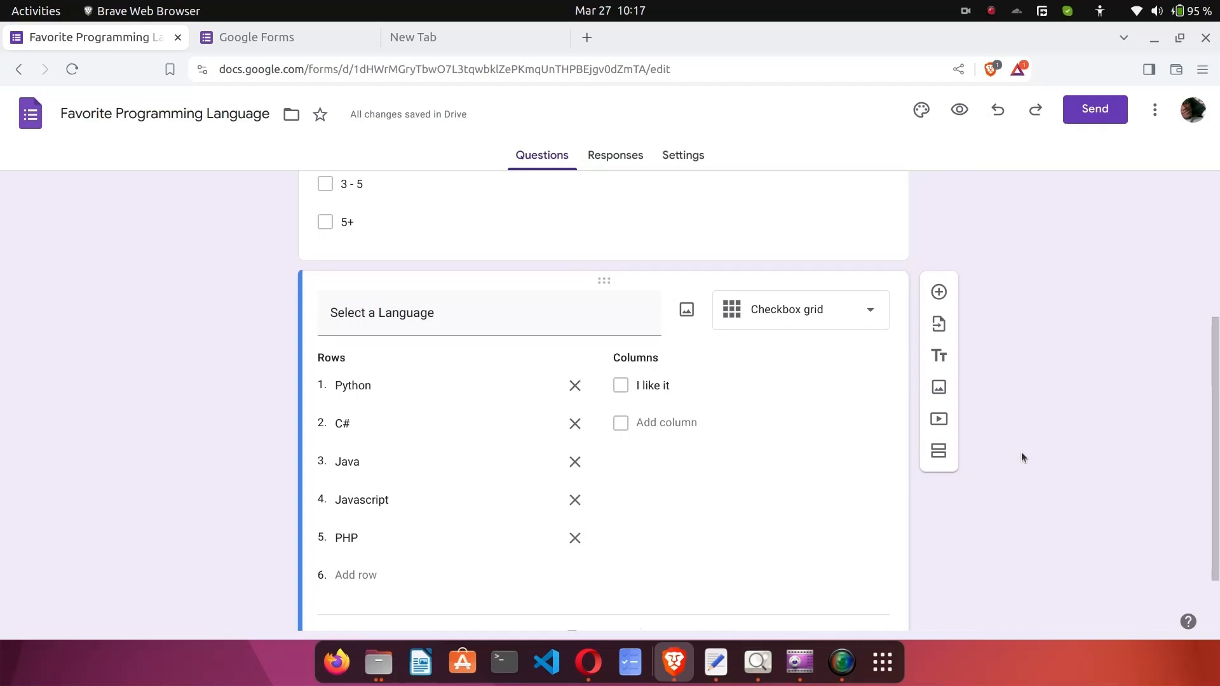
Preview the form and mark "I like it" for Python, C#, Java, Javascript and PHP.
left_click(961, 111)
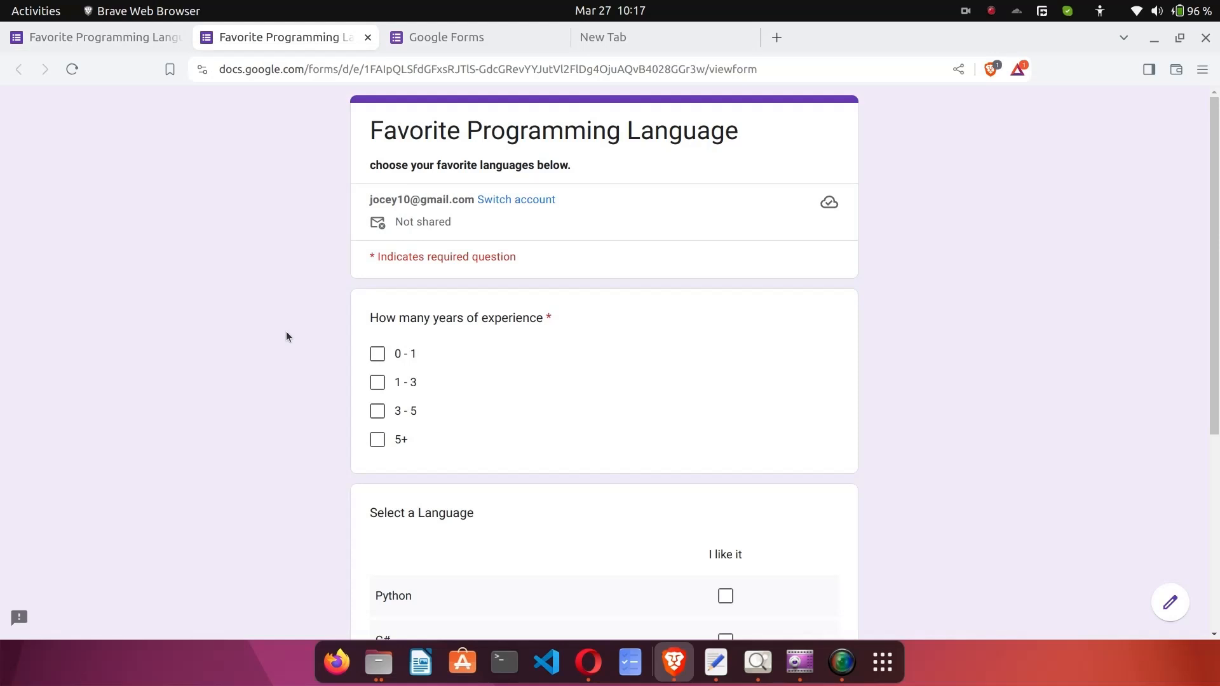
scroll(286, 333, "down", 5)
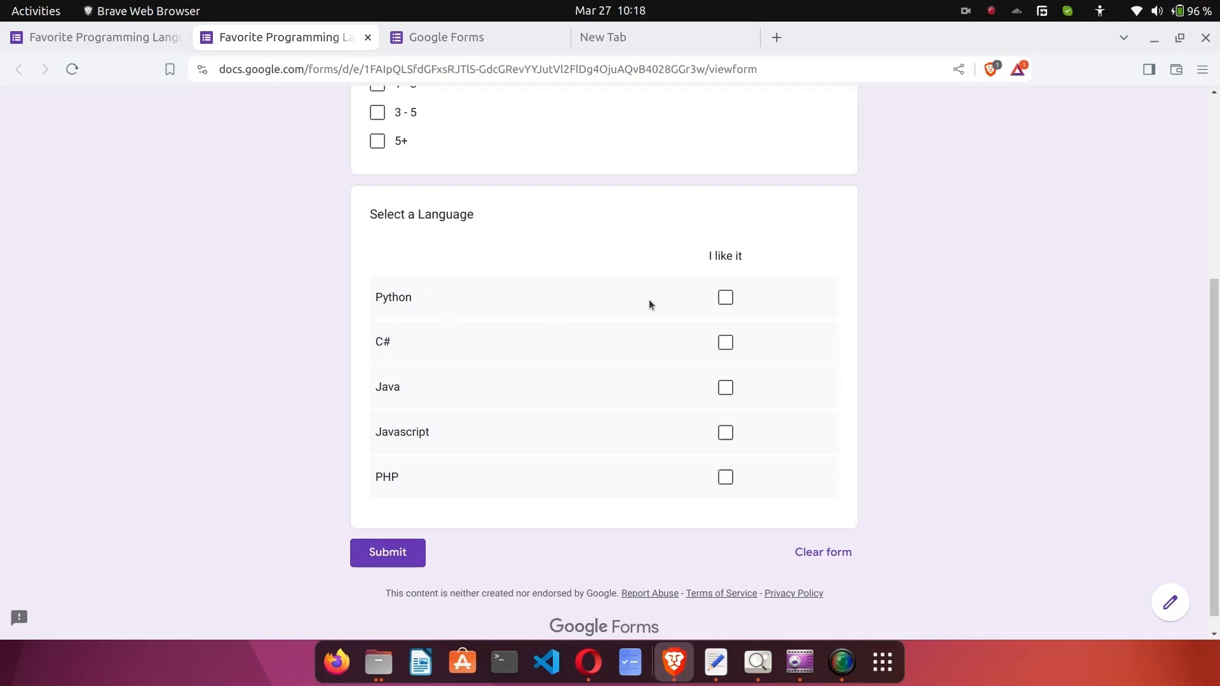
left_click(725, 341)
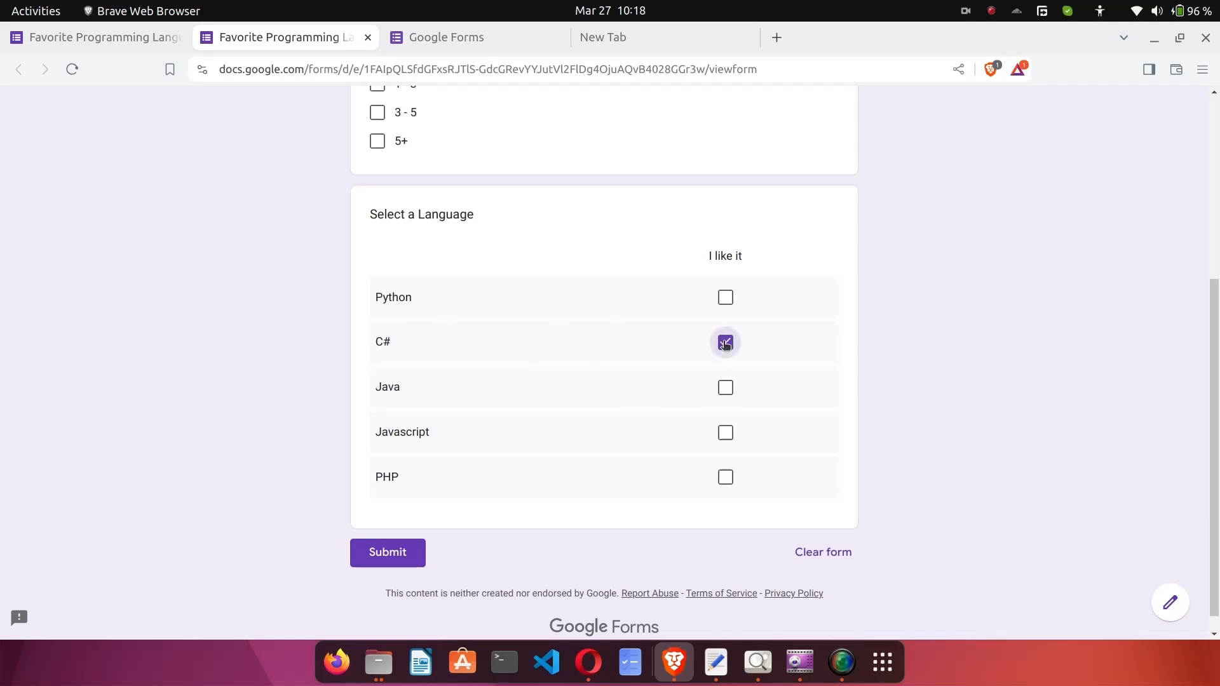
left_click(724, 387)
left_click(724, 435)
left_click(726, 475)
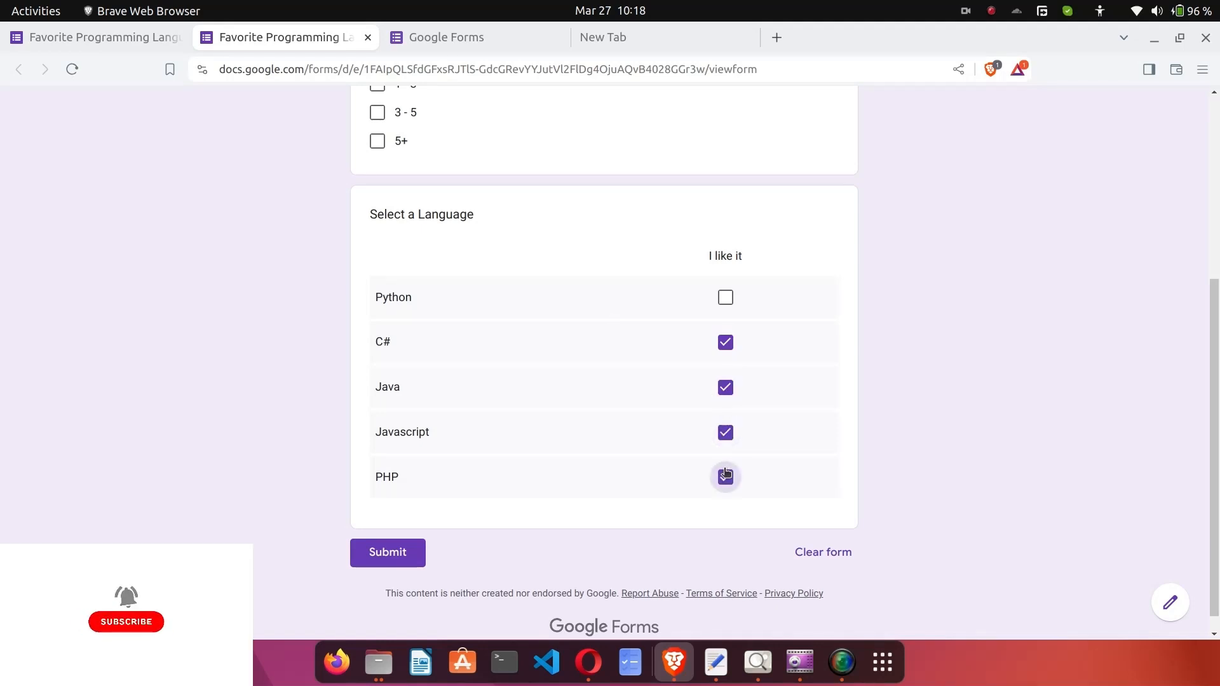
left_click(725, 298)
Clear the "I like it" marks of all five languages in the preview and look over both questions.
left_click(725, 298)
left_click(725, 342)
left_click(726, 388)
left_click(726, 433)
left_click(726, 477)
scroll(550, 369, "up", 5)
scroll(550, 368, "down", 3)
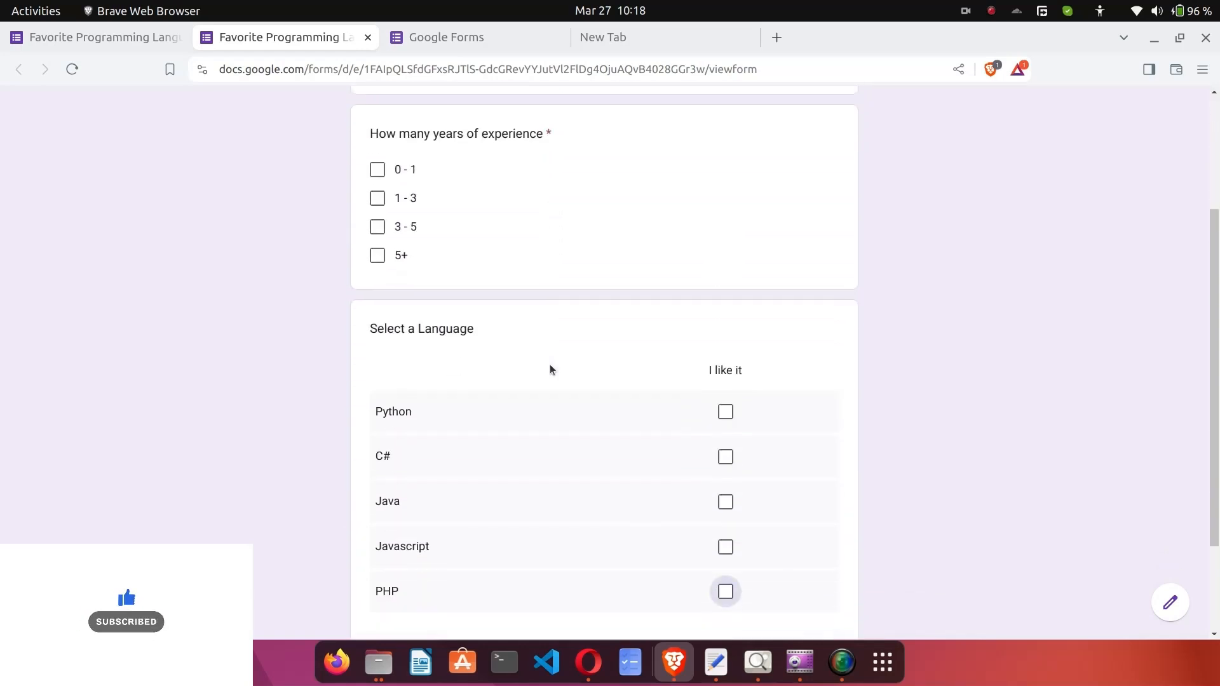
scroll(550, 364, "down", 3)
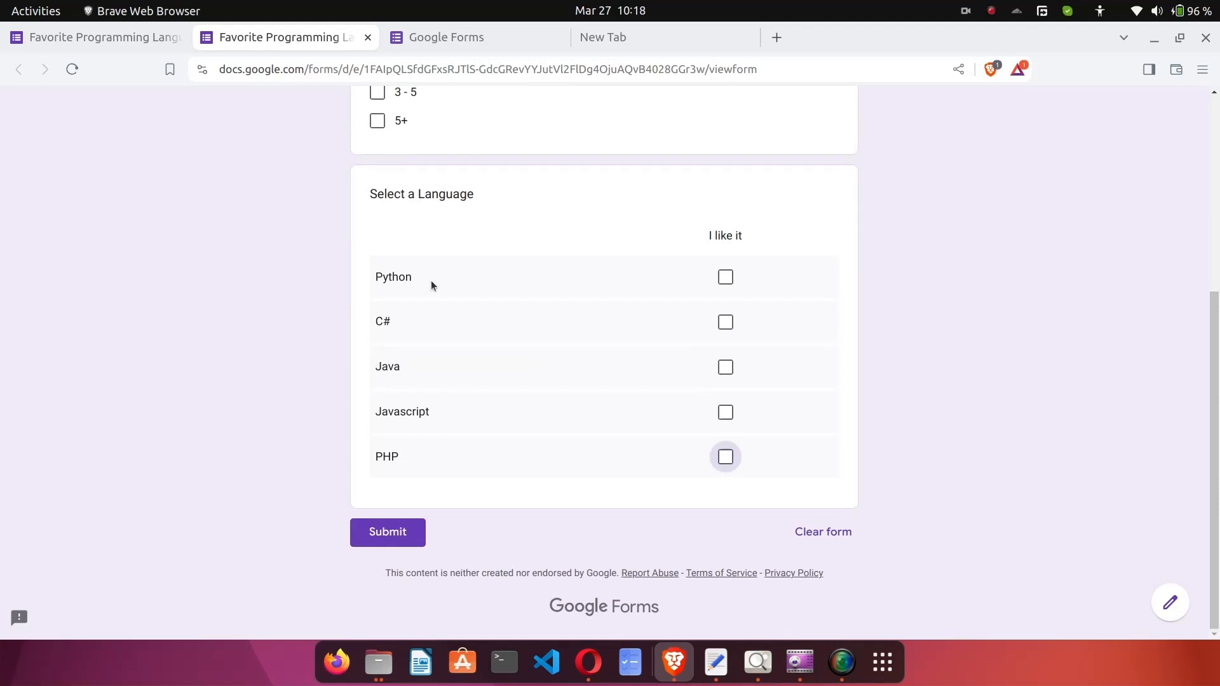
scroll(262, 262, "up", 5)
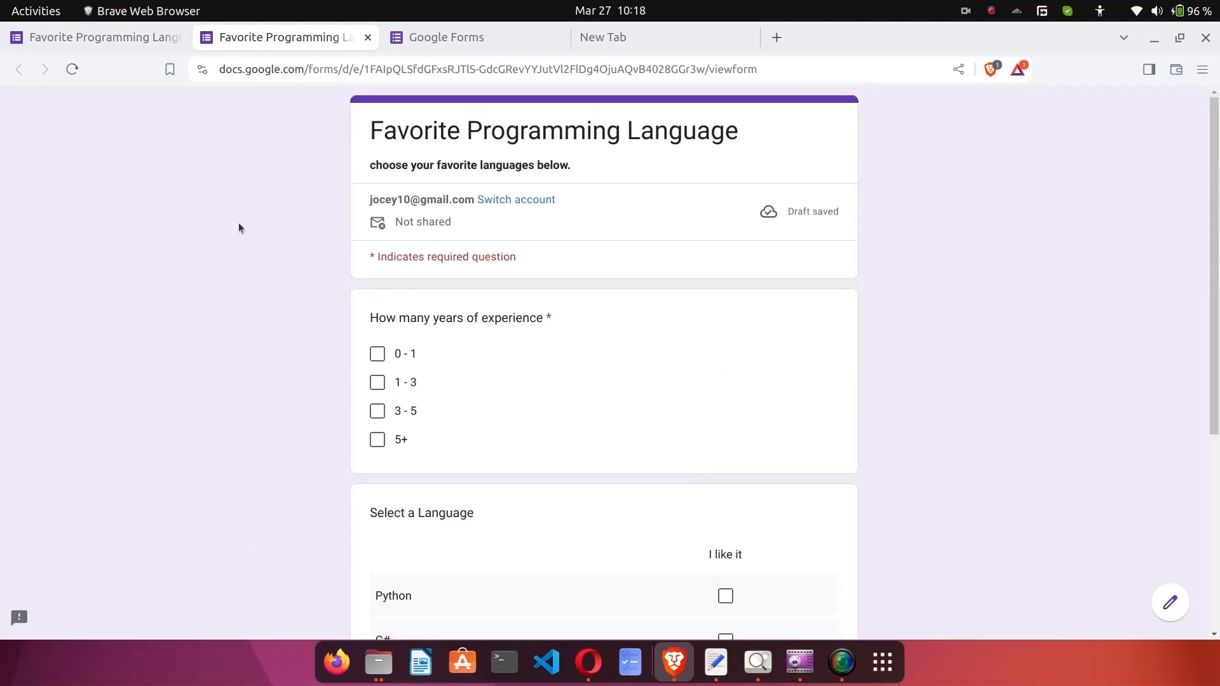
Return to the form editor and review the "Select a Language" question.
left_click(124, 39)
scroll(742, 462, "down", 3)
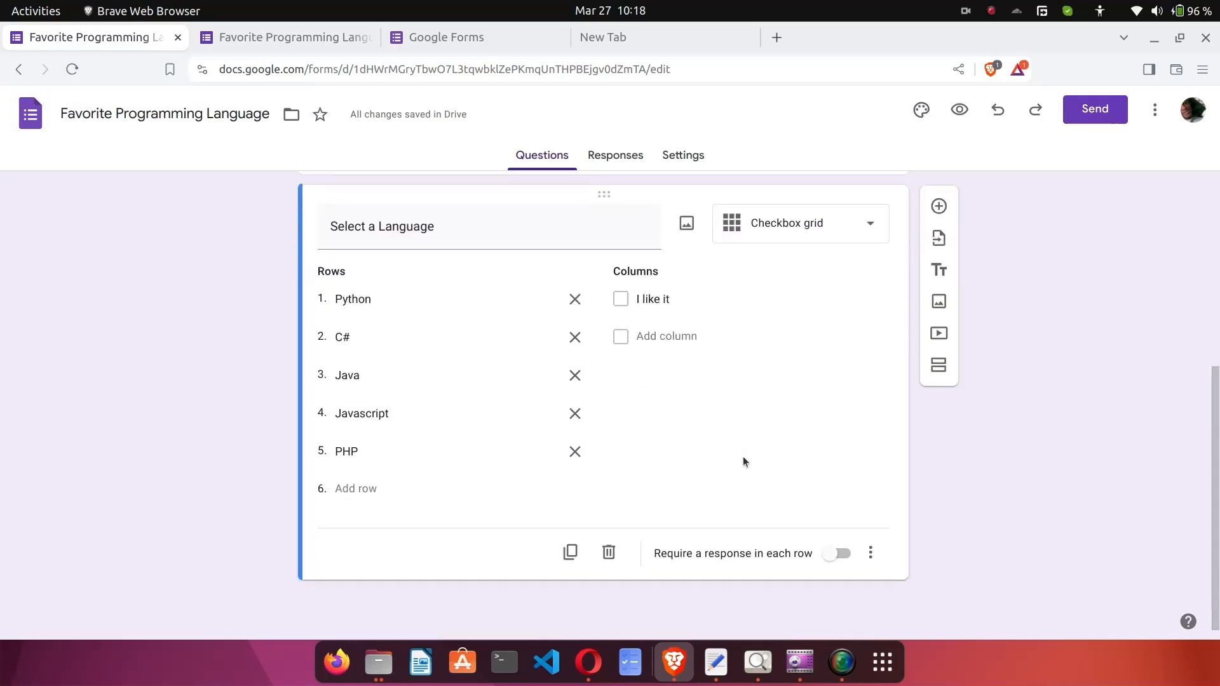
scroll(830, 409, "up", 6)
scroll(913, 377, "down", 3)
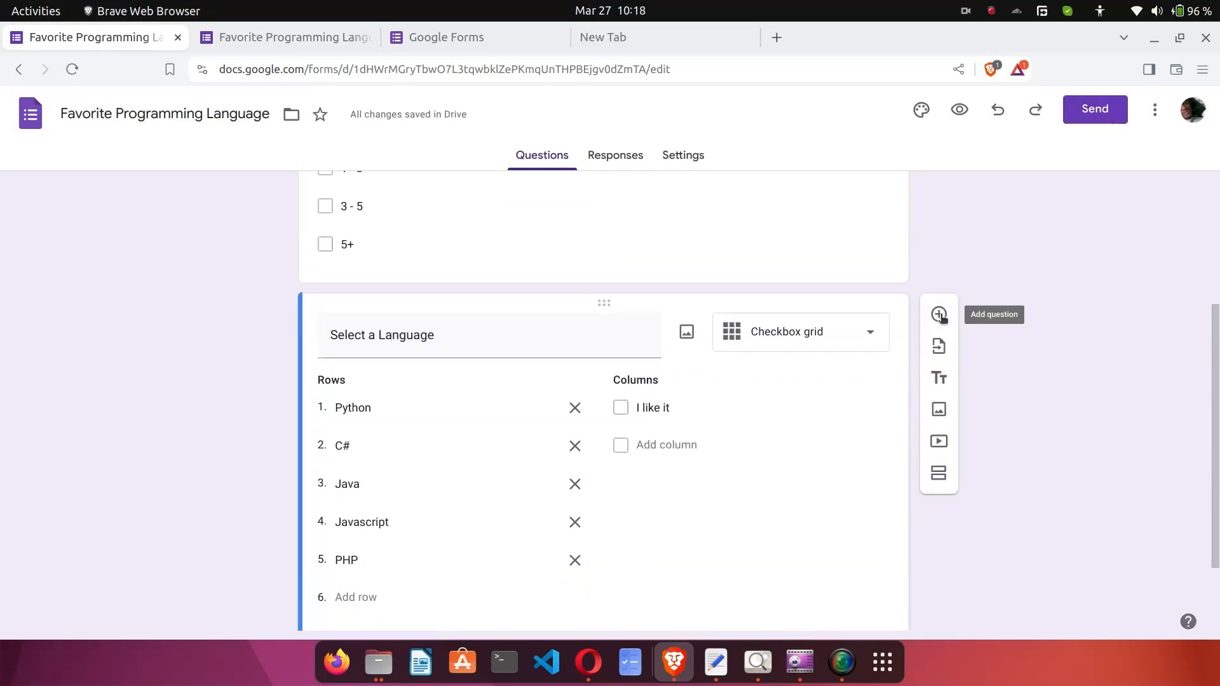
Add a question titled "Gender" below the "Select a Language" grid and make it multiple choice.
left_click(939, 315)
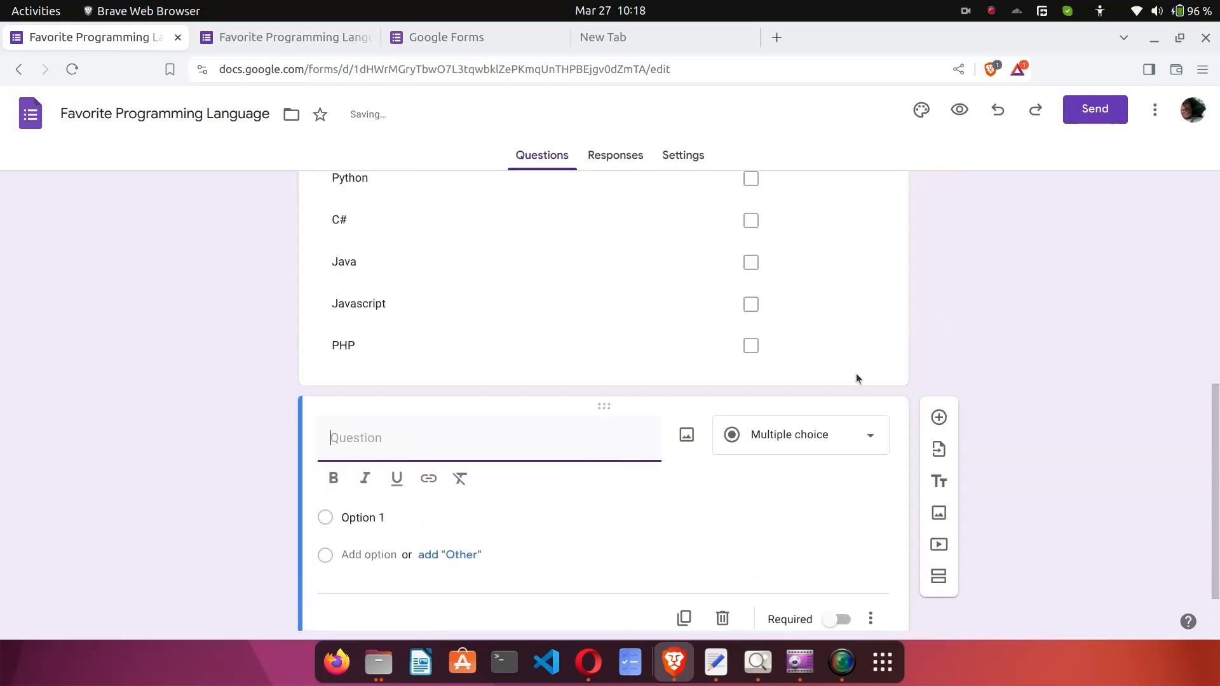
left_click(760, 438)
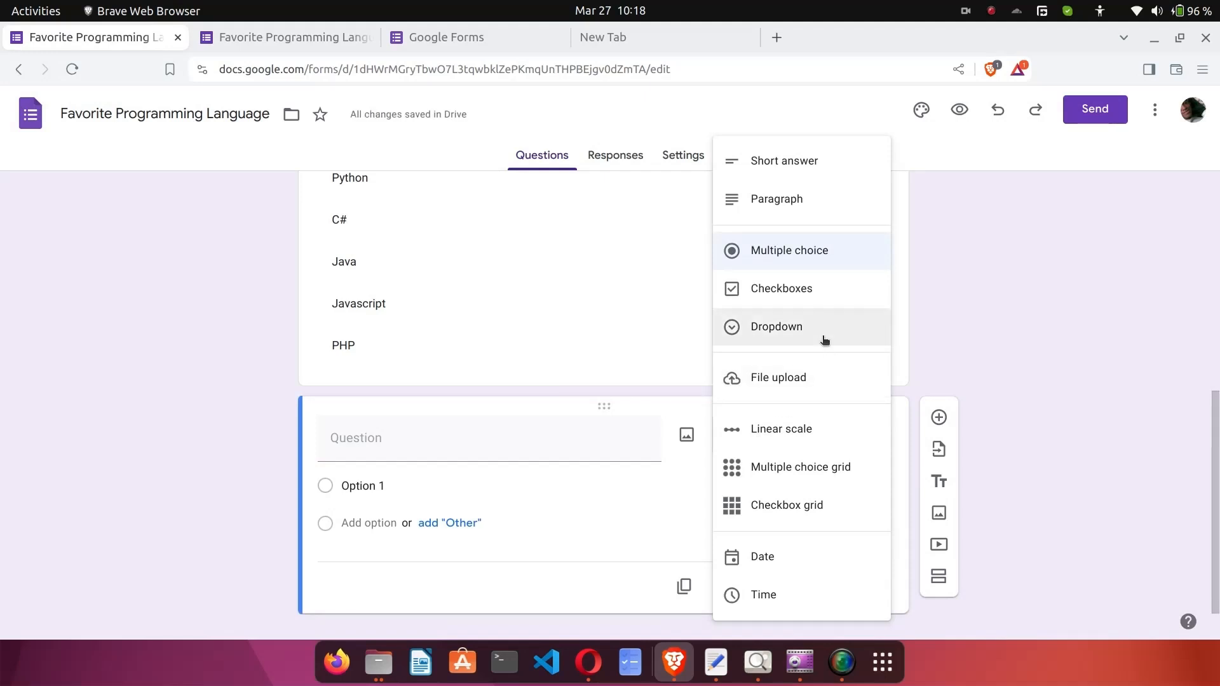
left_click(778, 164)
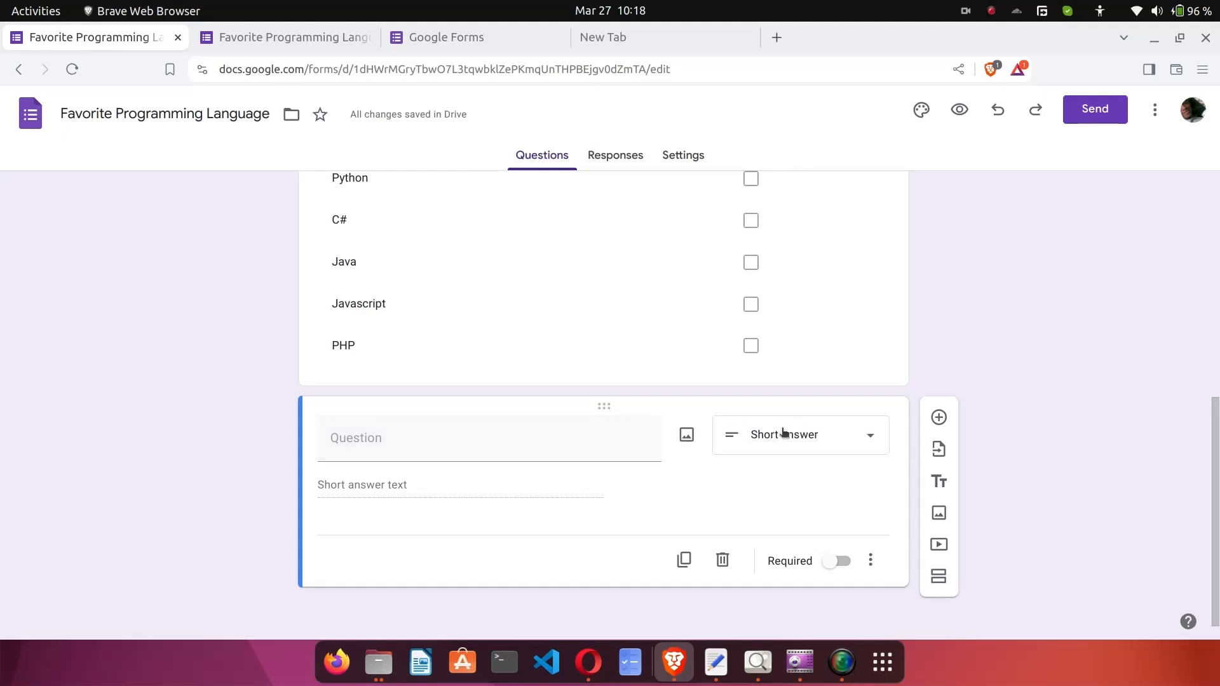
left_click(546, 437)
type("Gender")
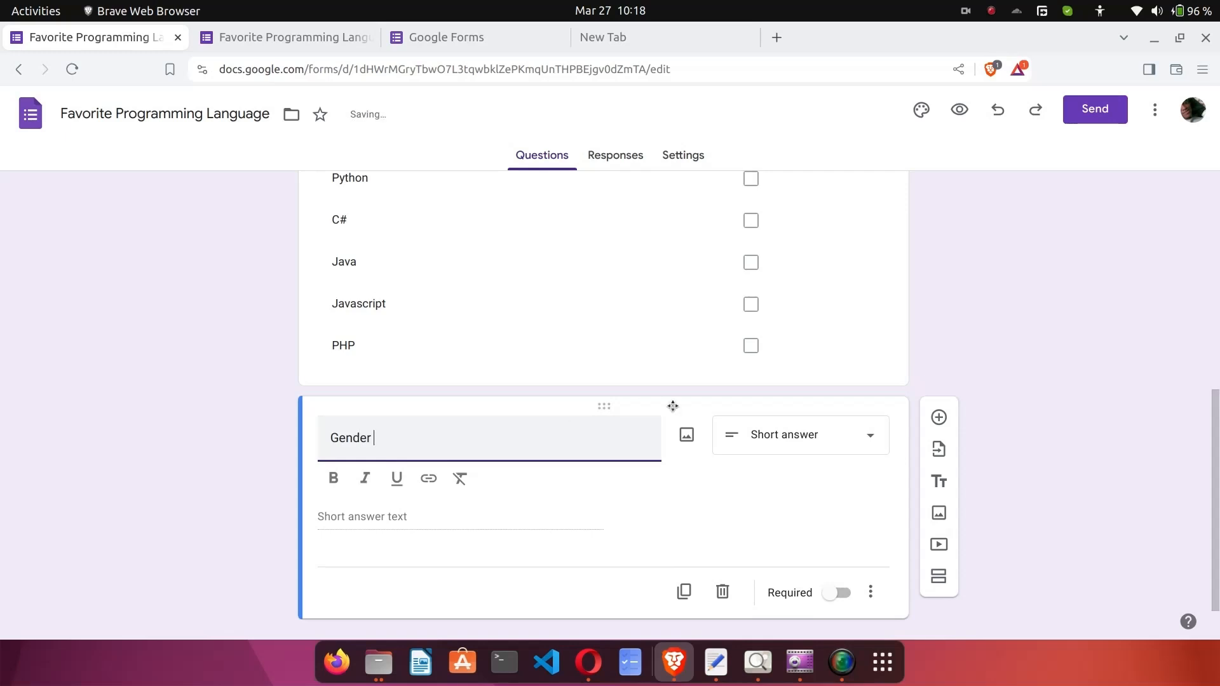
left_click(812, 434)
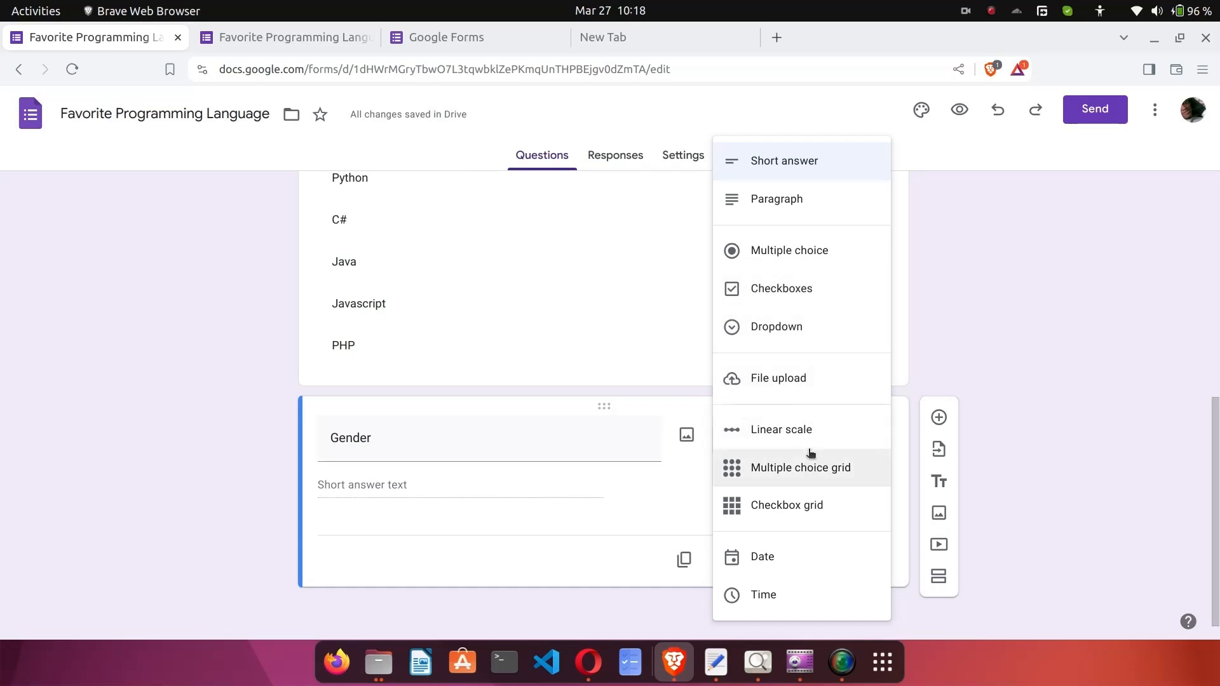
left_click(793, 254)
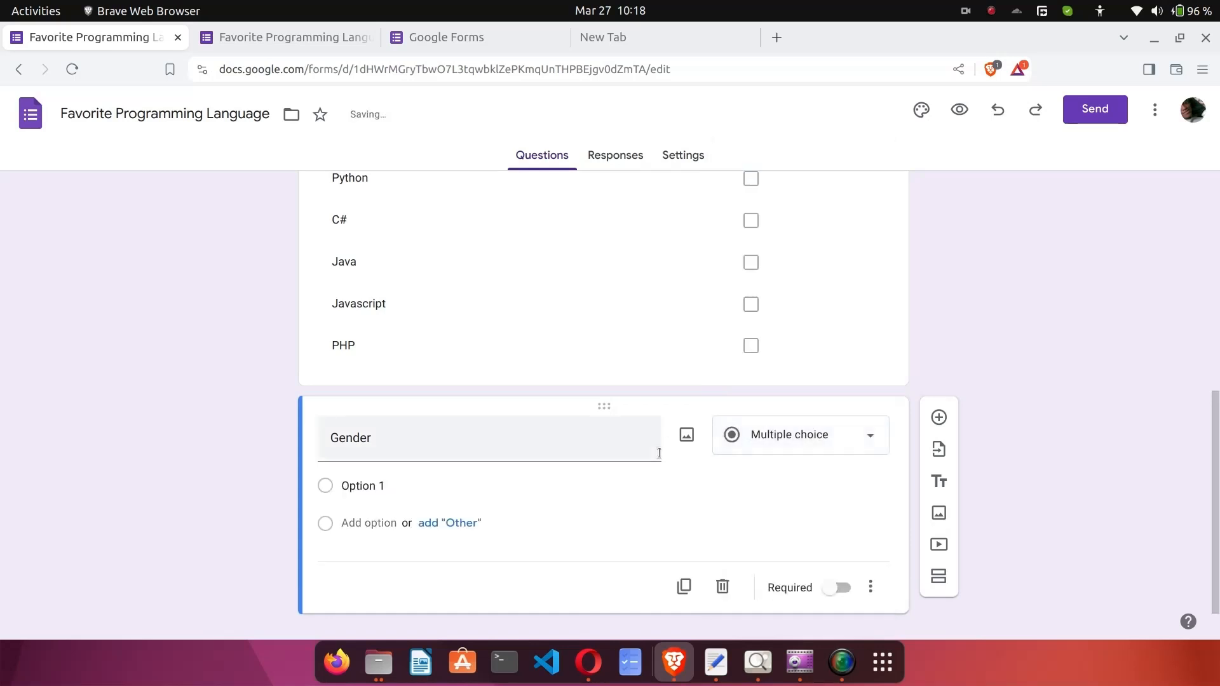
Give the "Gender" question the options Male, Female, Prefer not to say and Other, and make it required.
left_click(379, 486)
type("Male")
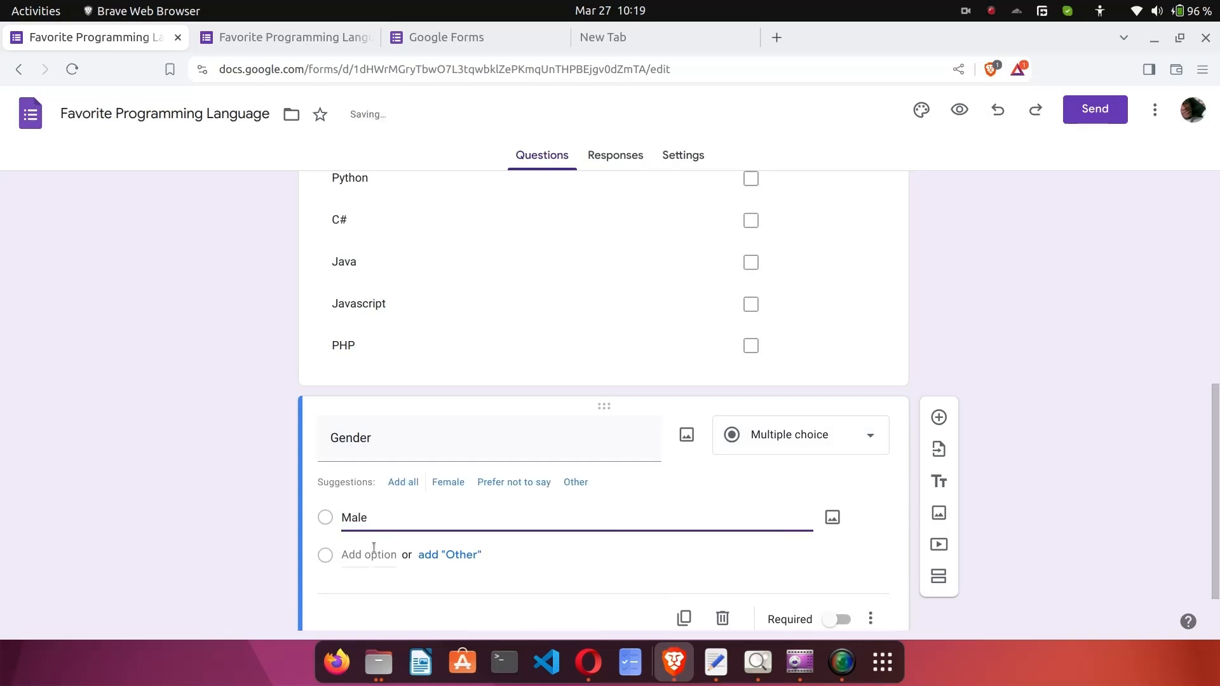
left_click(404, 488)
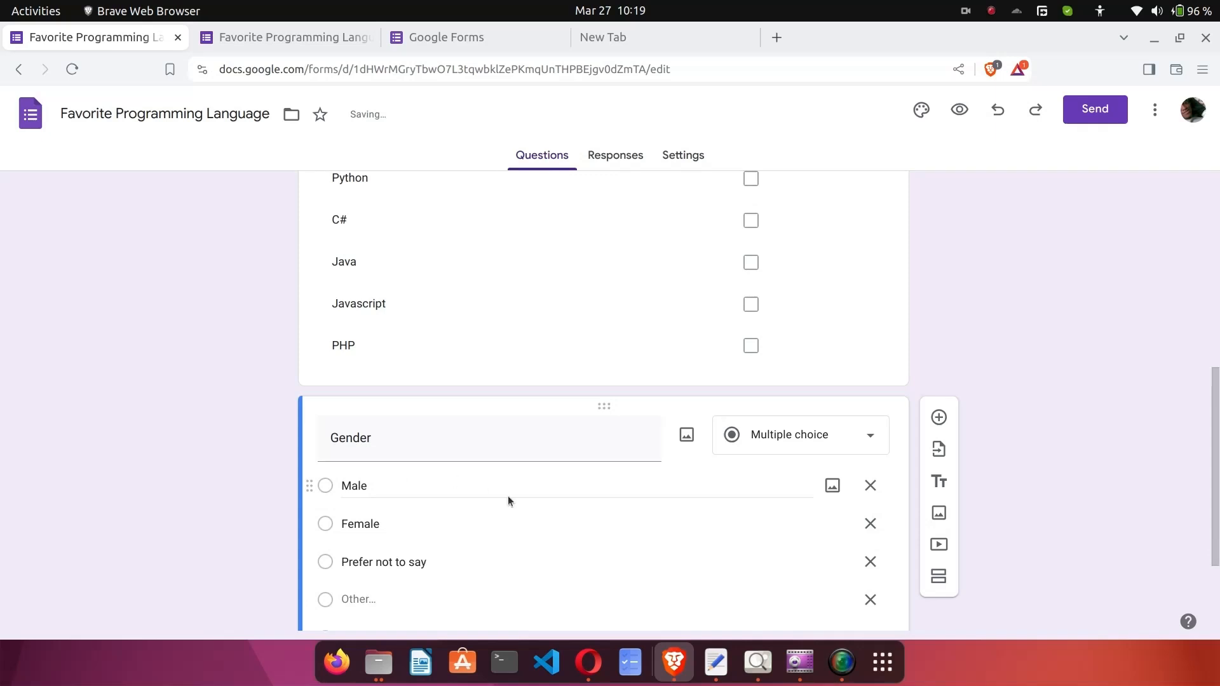
scroll(483, 483, "down", 4)
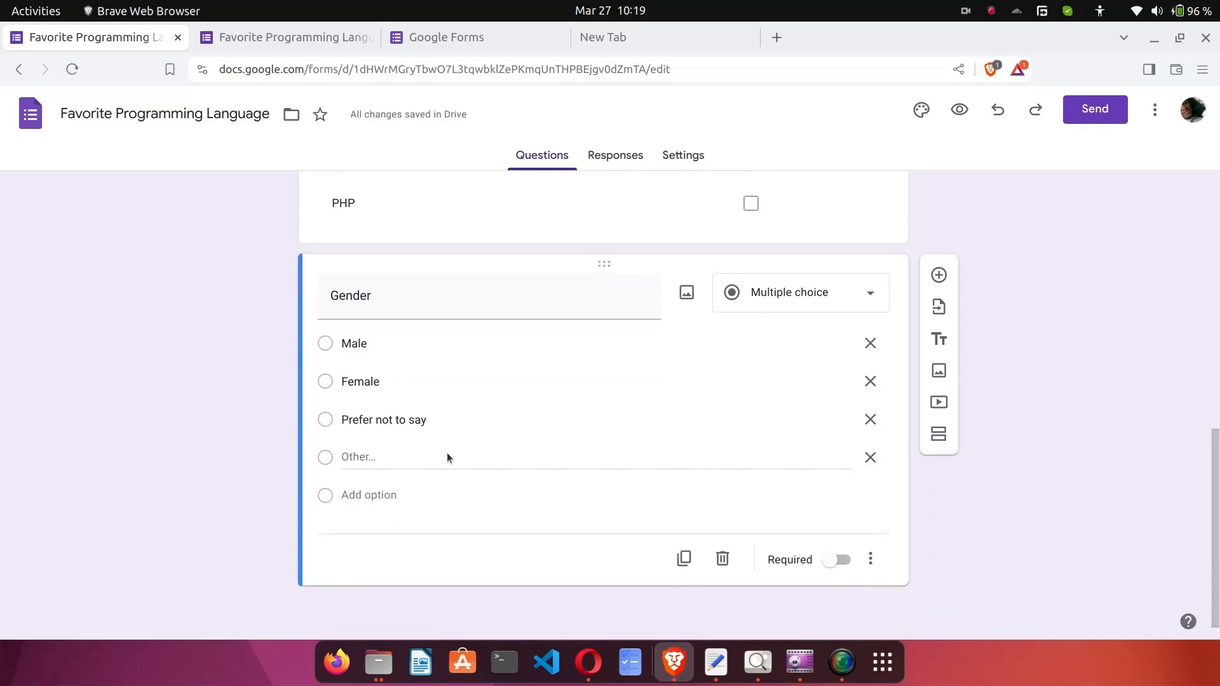
left_click(838, 560)
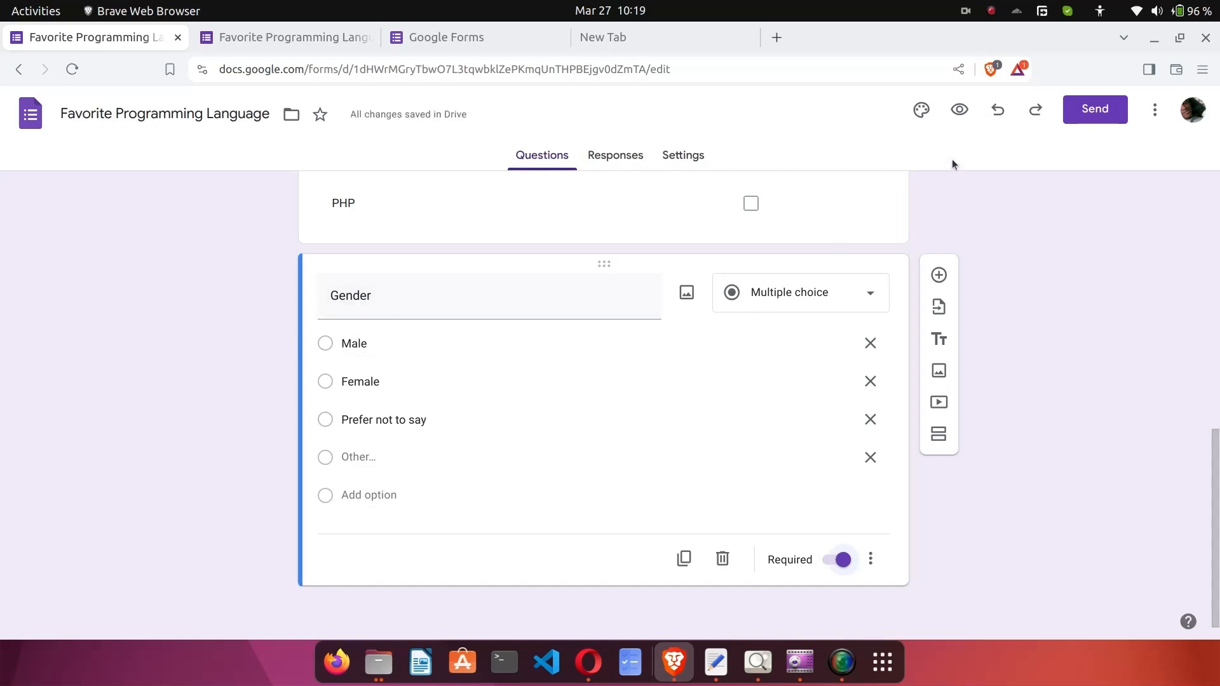
Preview the form and try the "Gender" answers Male, Female, Prefer not to say and the Other text field.
left_click(960, 115)
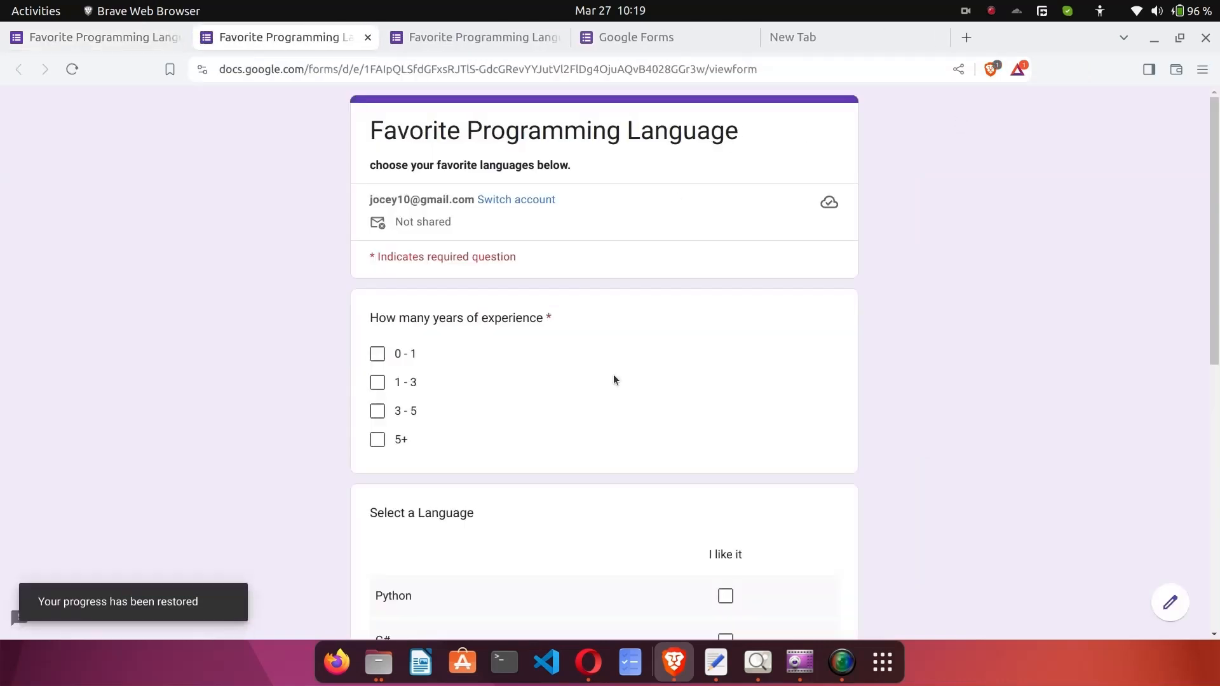
scroll(614, 380, "down", 9)
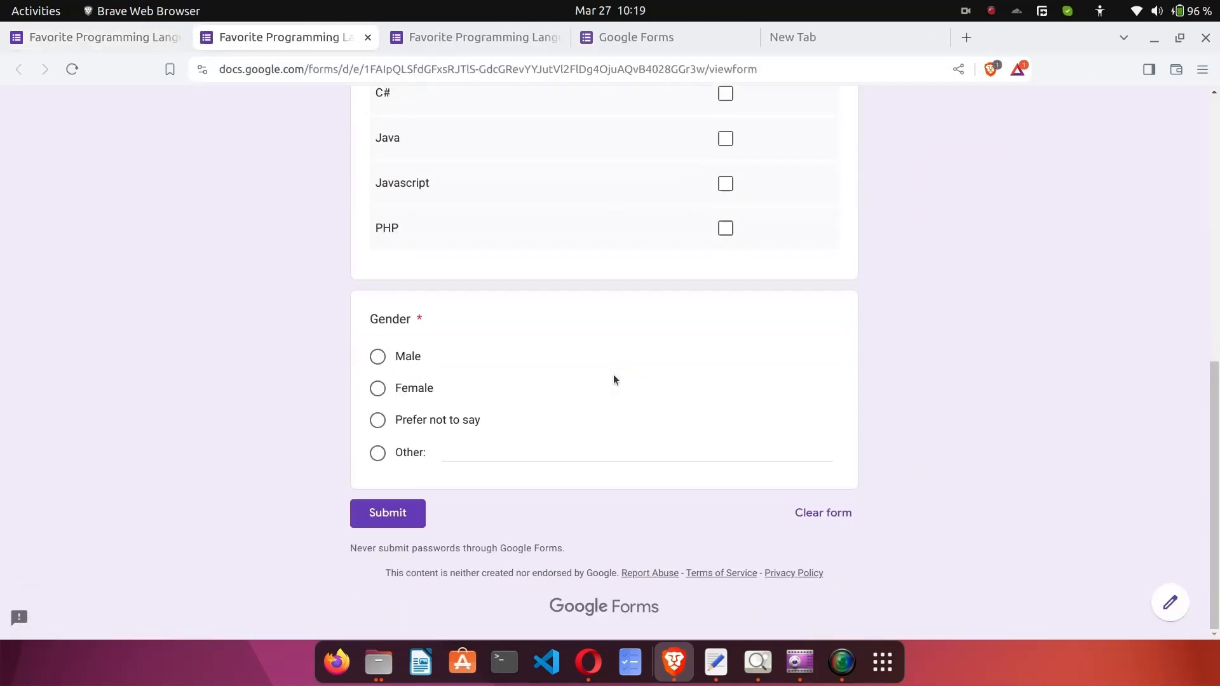
left_click(379, 358)
left_click(379, 389)
left_click(379, 422)
left_click(460, 452)
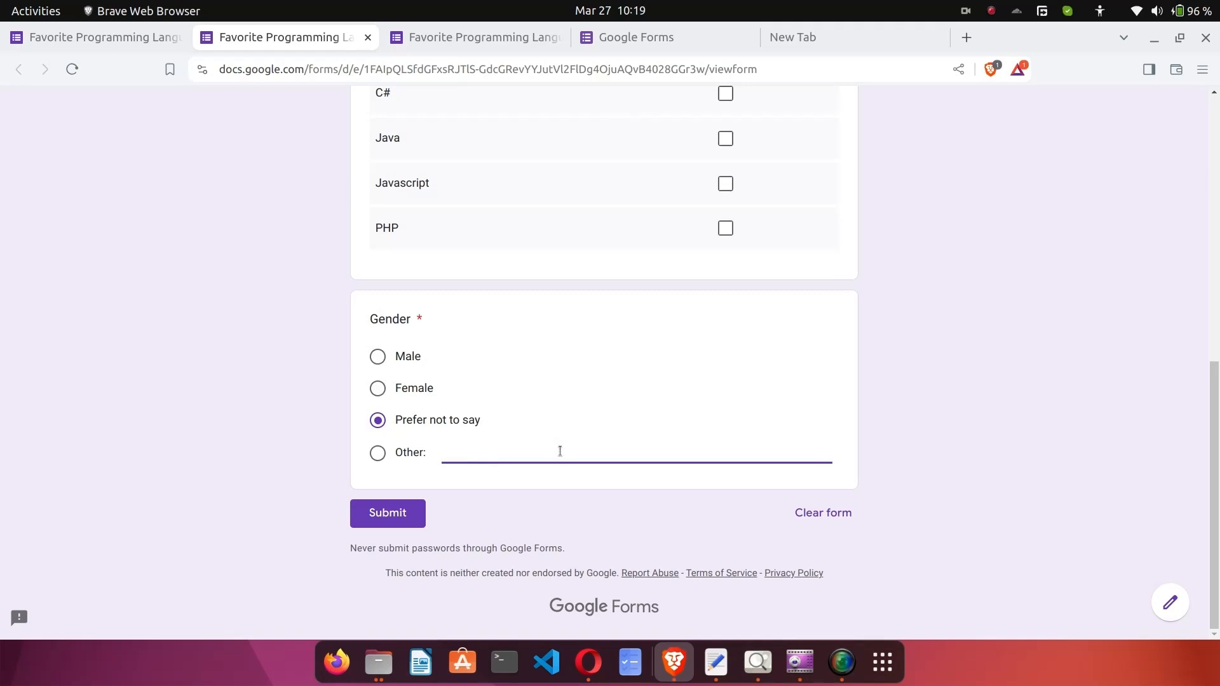
Look over the preview's questions, marking "I like it" for C# and choosing Female as the gender.
scroll(629, 360, "up", 10)
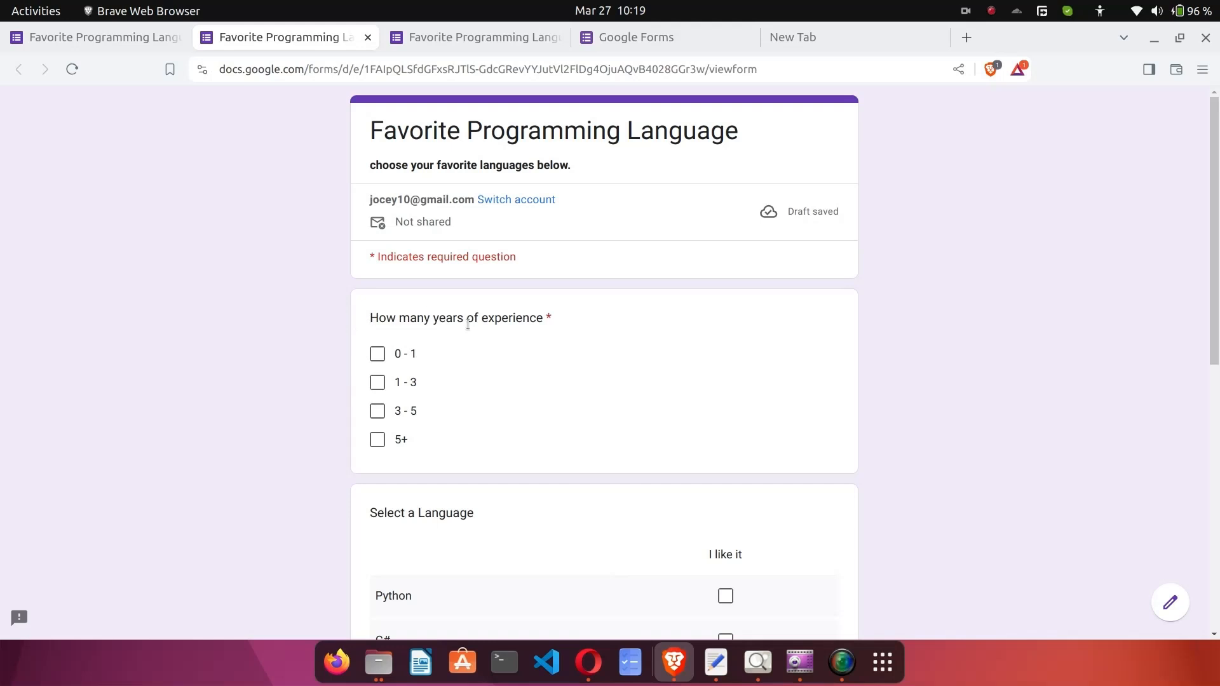
left_click_drag(373, 319, 577, 335)
left_click(577, 335)
scroll(577, 332, "down", 3)
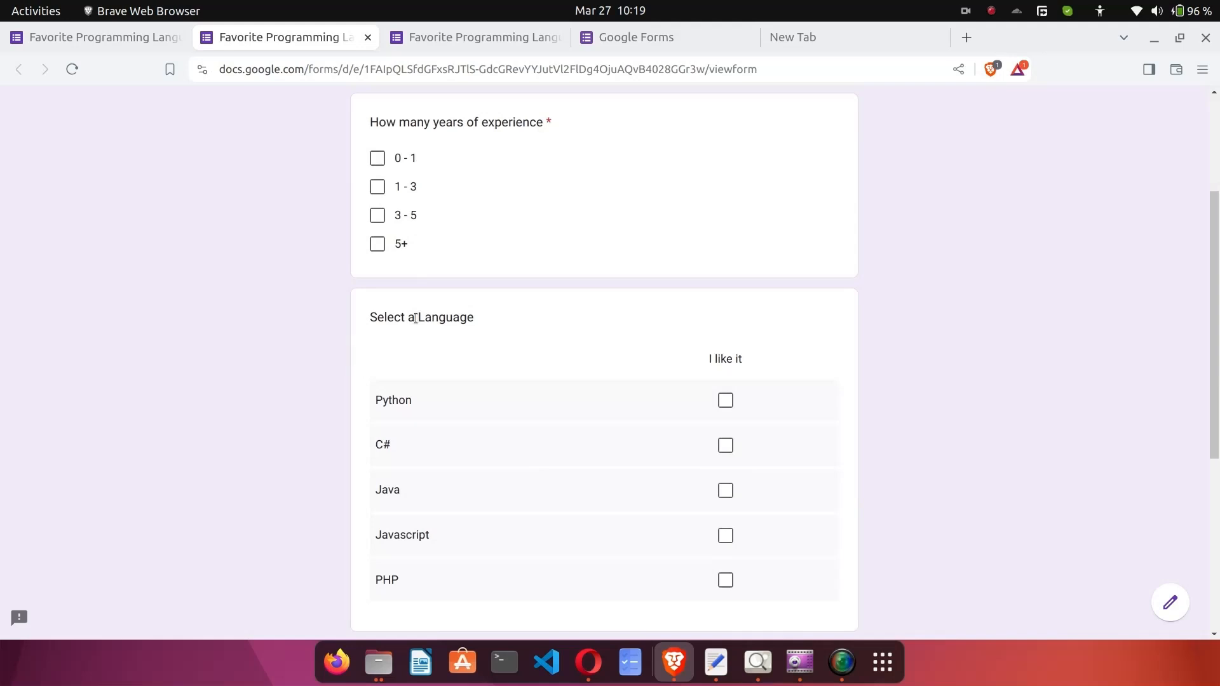
left_click_drag(415, 318, 534, 324)
scroll(534, 321, "down", 2)
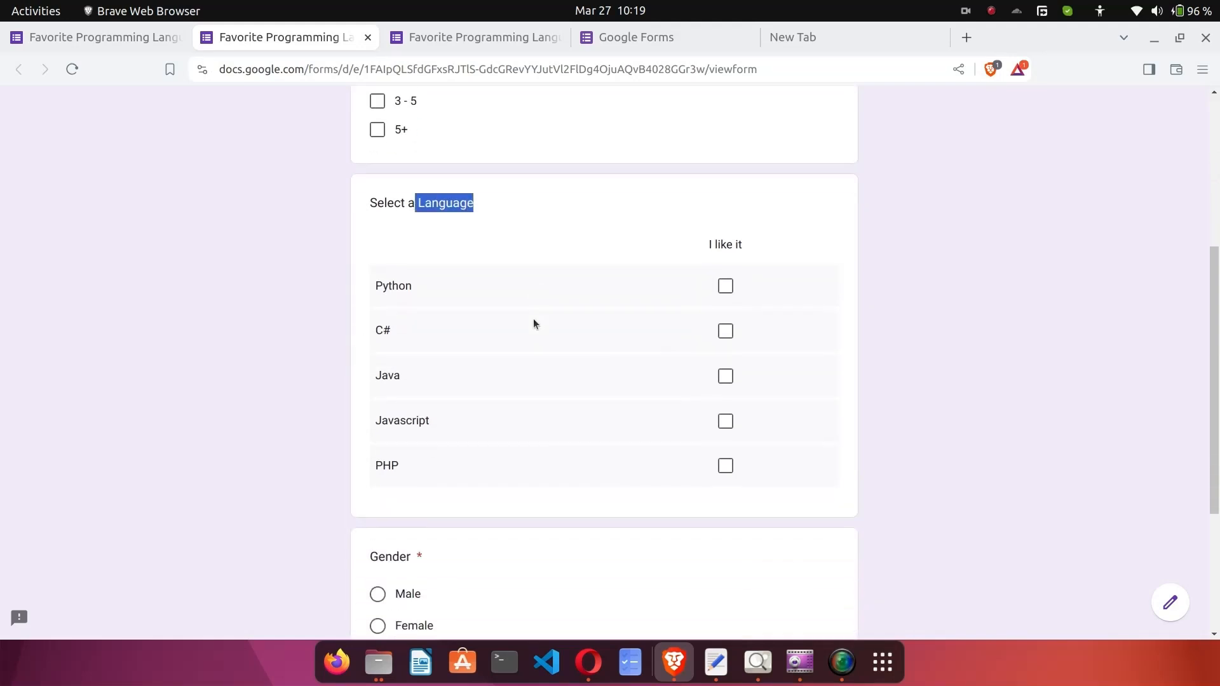
left_click(725, 319)
scroll(604, 442, "down", 3)
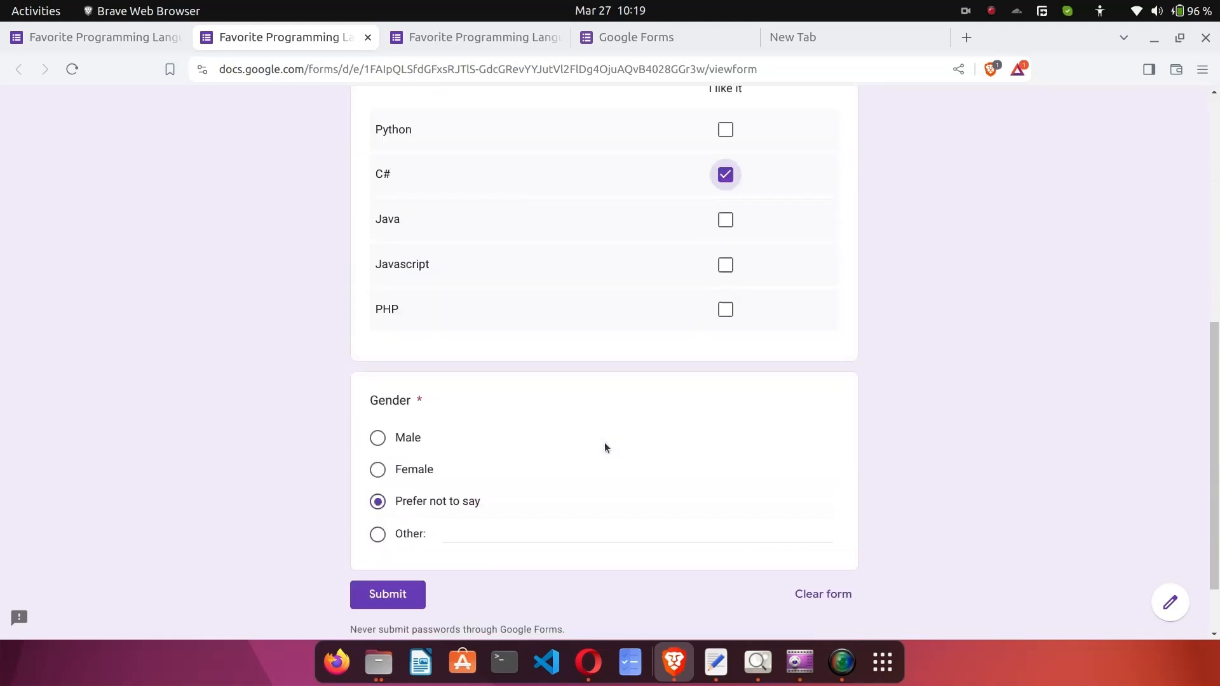
left_click(418, 409)
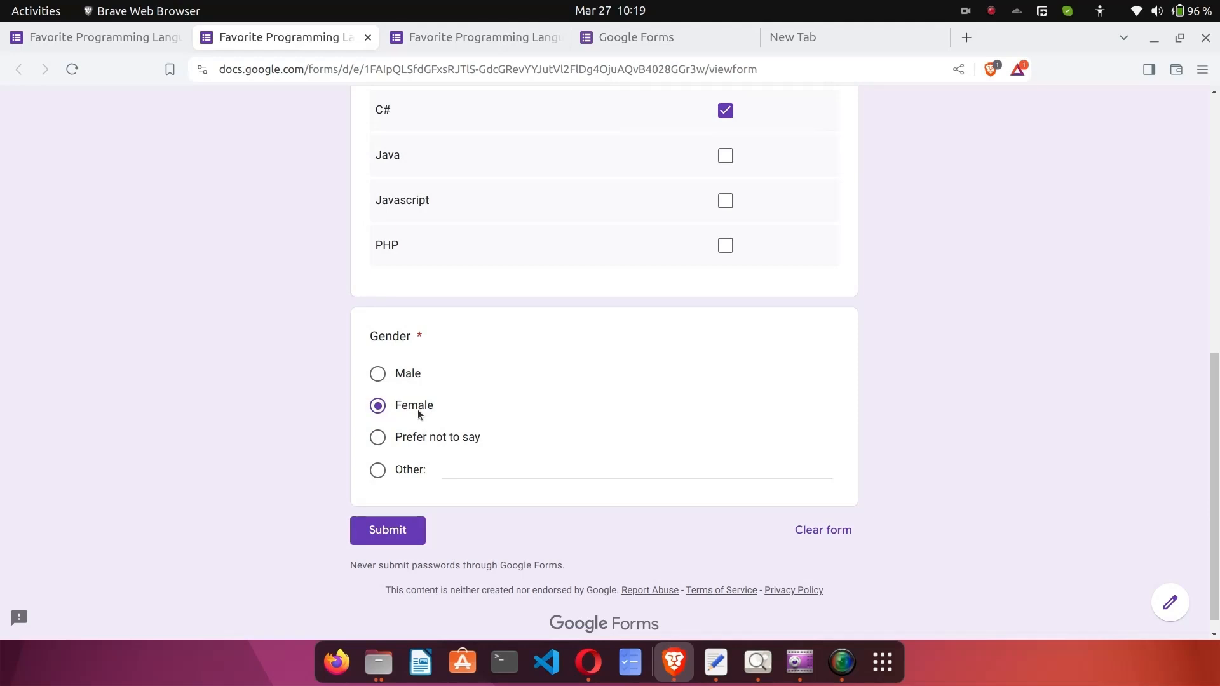
scroll(417, 409, "up", 8)
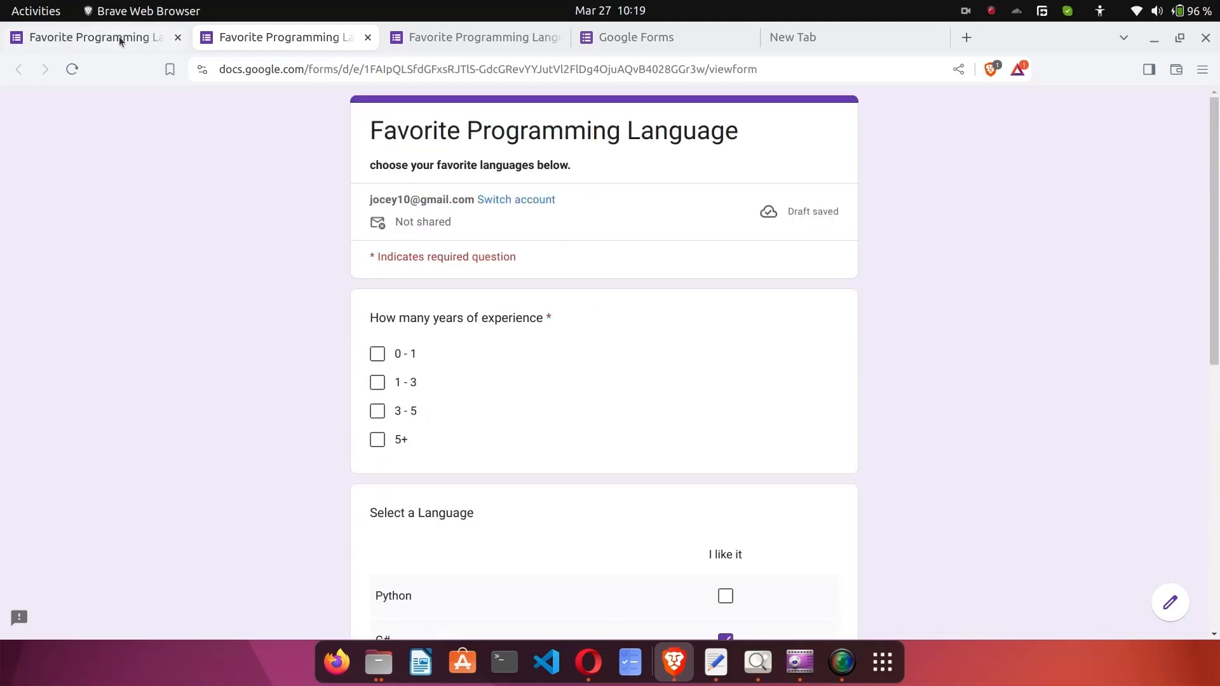
In the form editor, add an empty section after the "Gender" question and delete it.
left_click(119, 38)
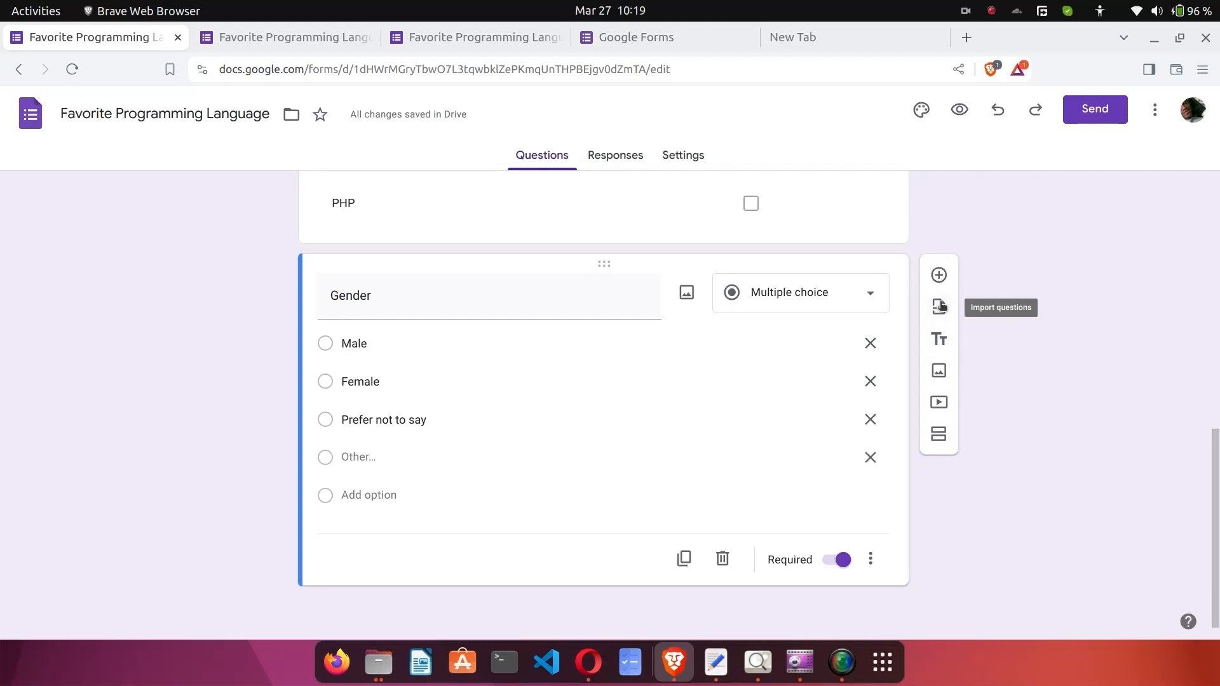
left_click(937, 436)
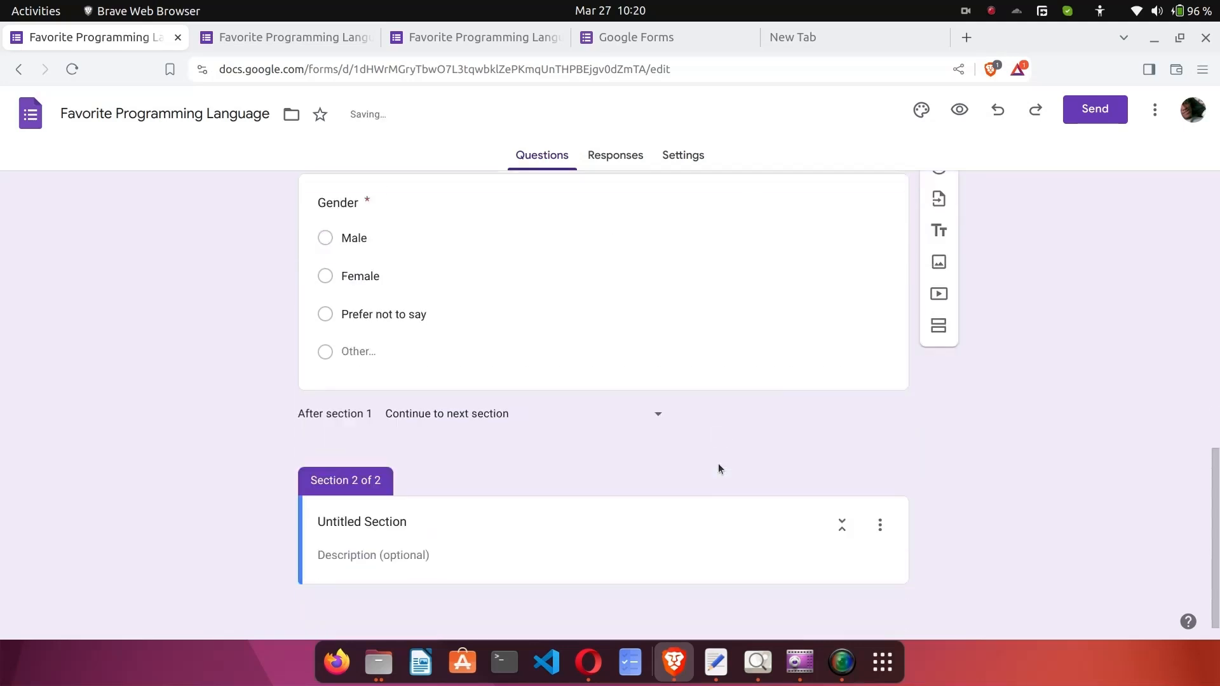
left_click(351, 523)
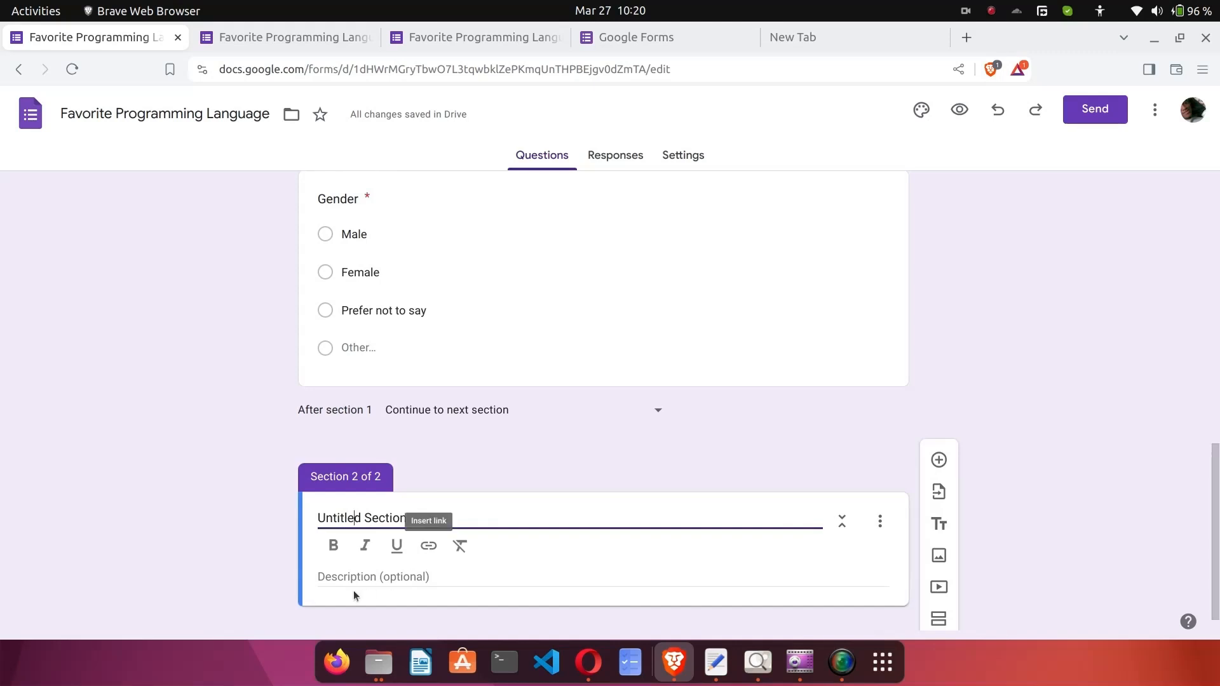
left_click(354, 577)
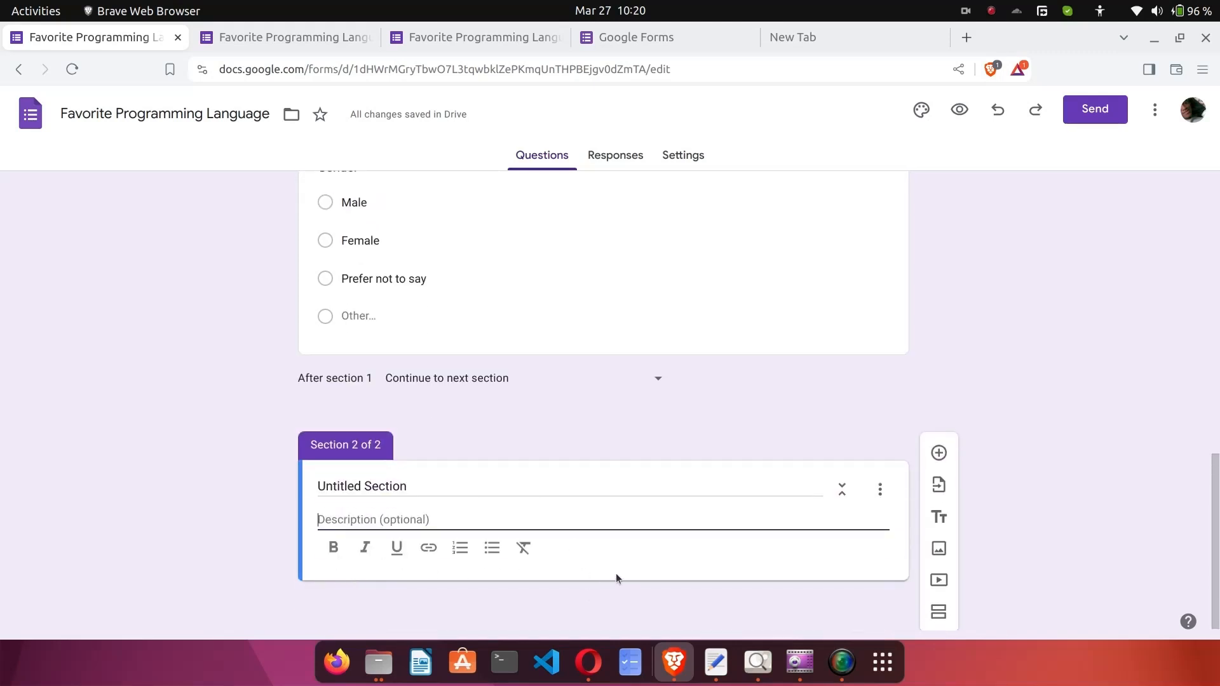
left_click(881, 489)
left_click(946, 552)
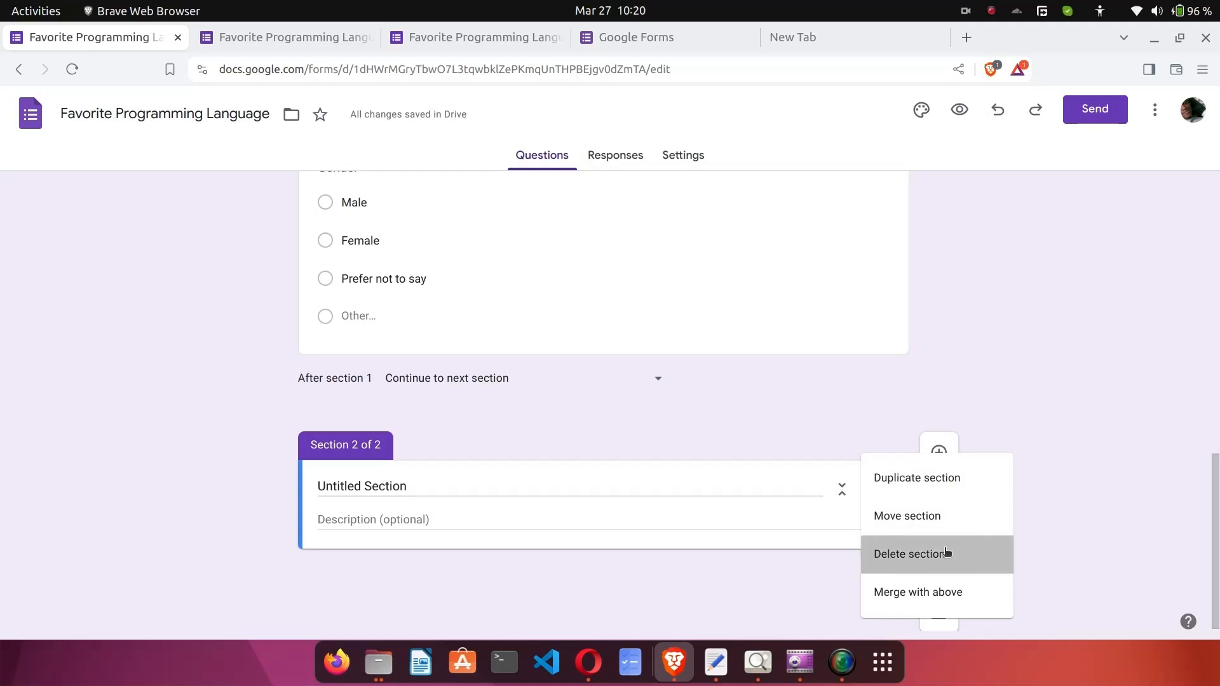
Look over the finished questions and open the form's sending options to show its link with a shortened URL.
scroll(773, 474, "up", 5)
scroll(773, 474, "up", 6)
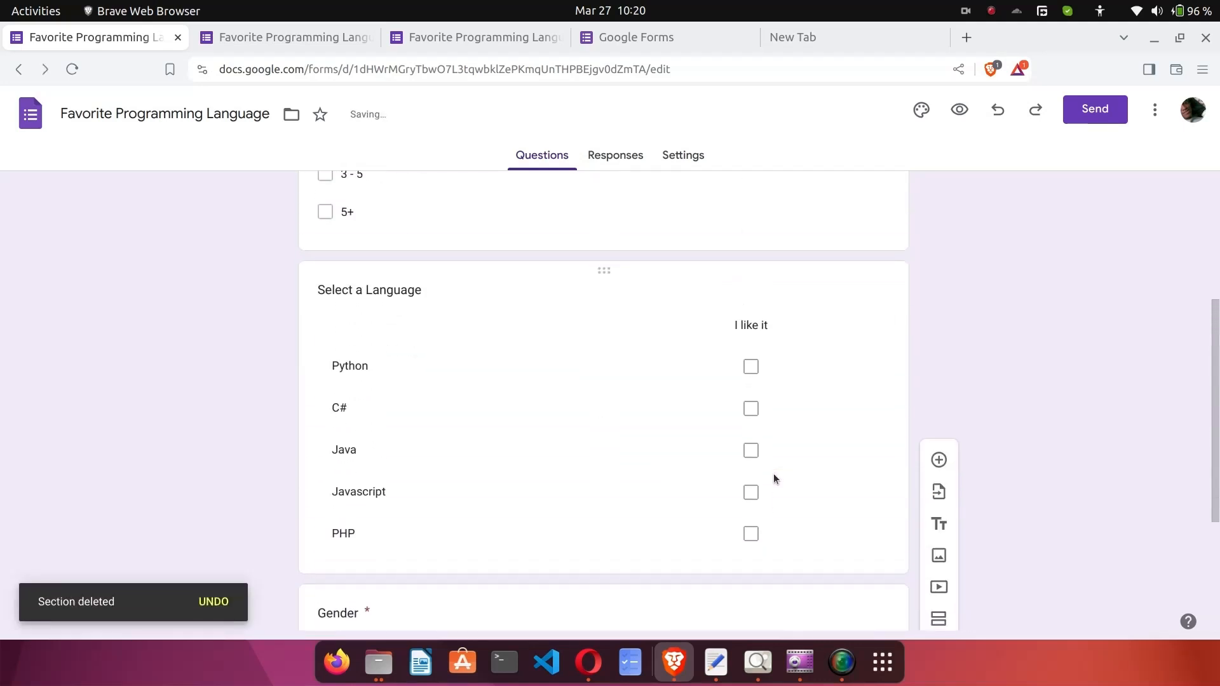
scroll(581, 397, "down", 7)
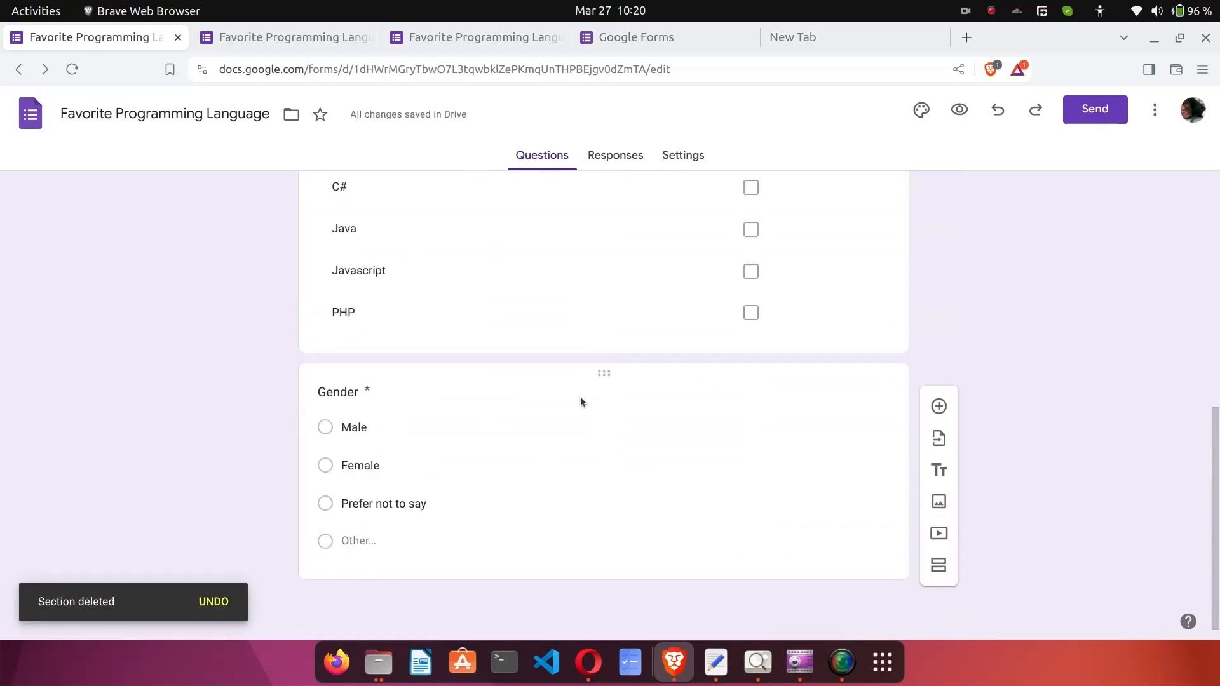
scroll(580, 397, "up", 7)
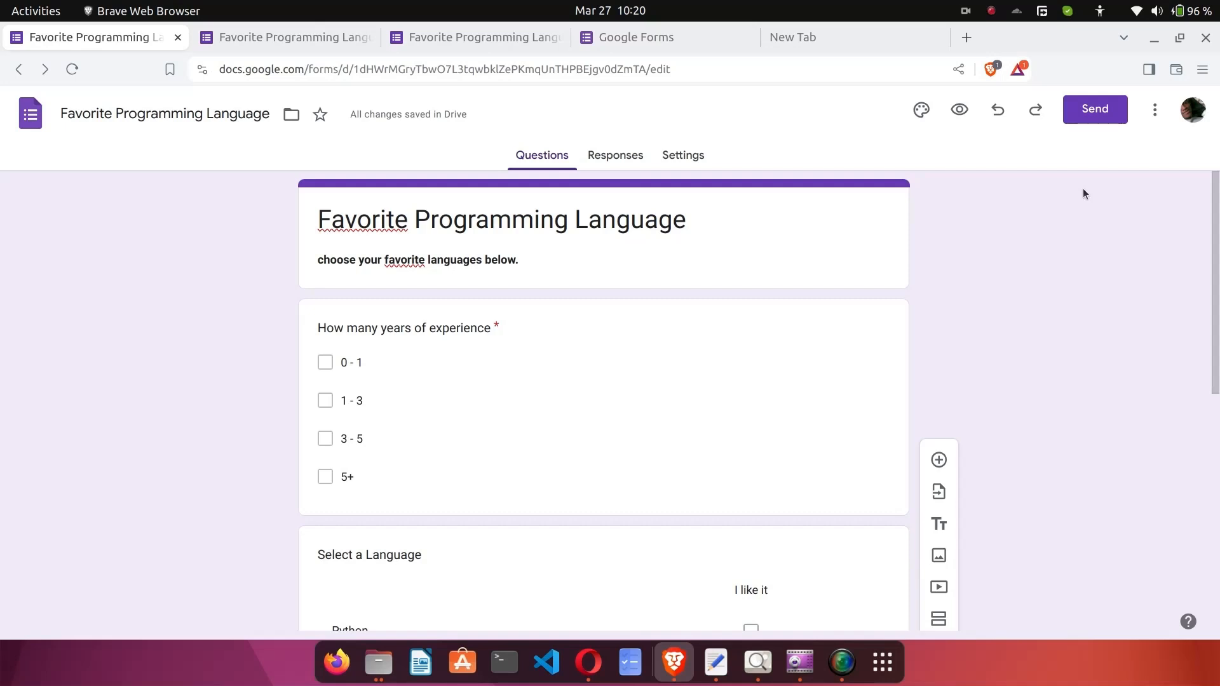
left_click(1088, 113)
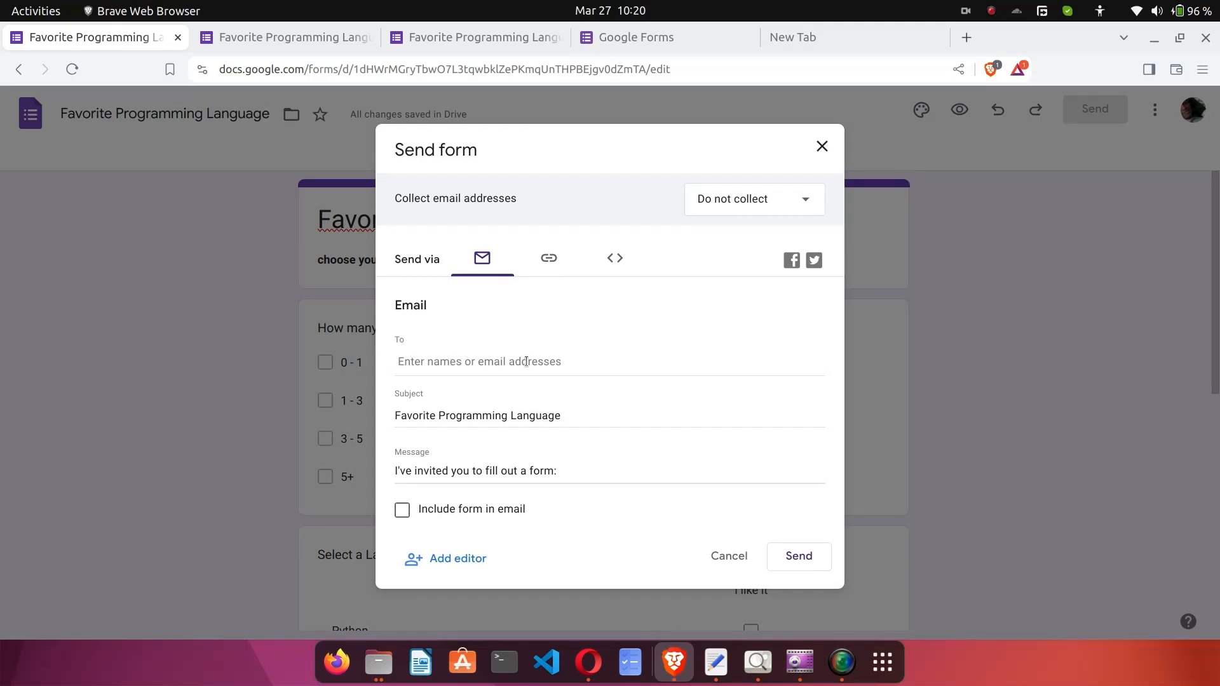
left_click(551, 258)
left_click(498, 335)
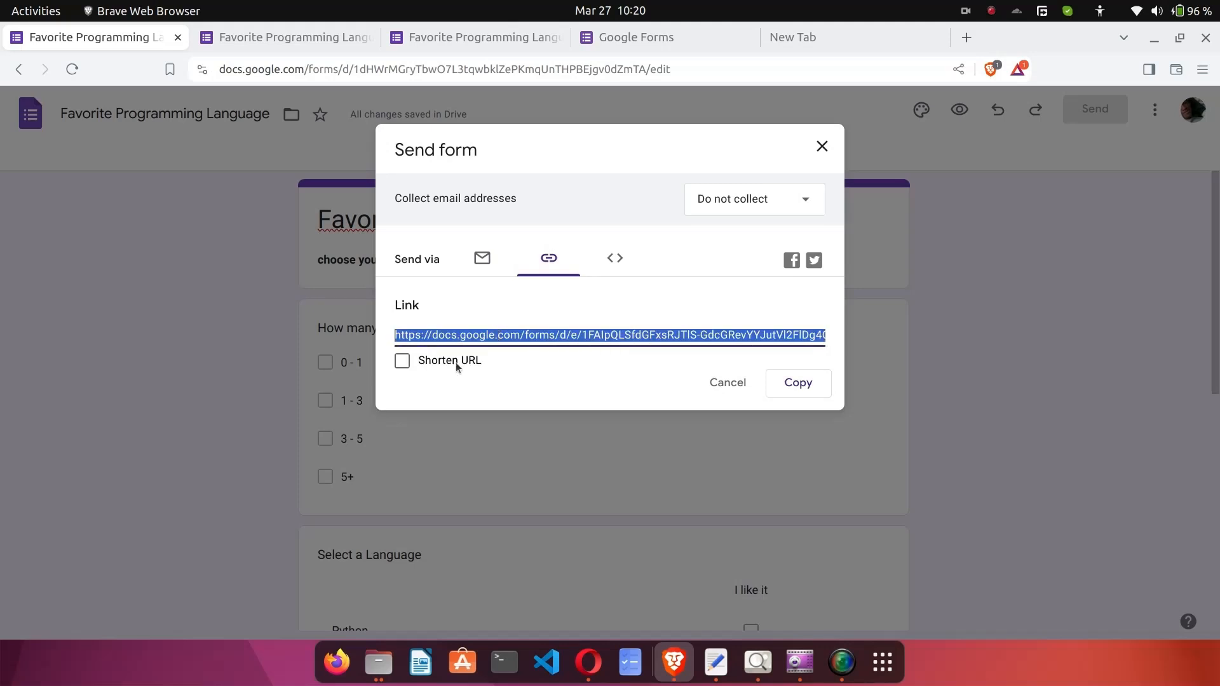
left_click(403, 361)
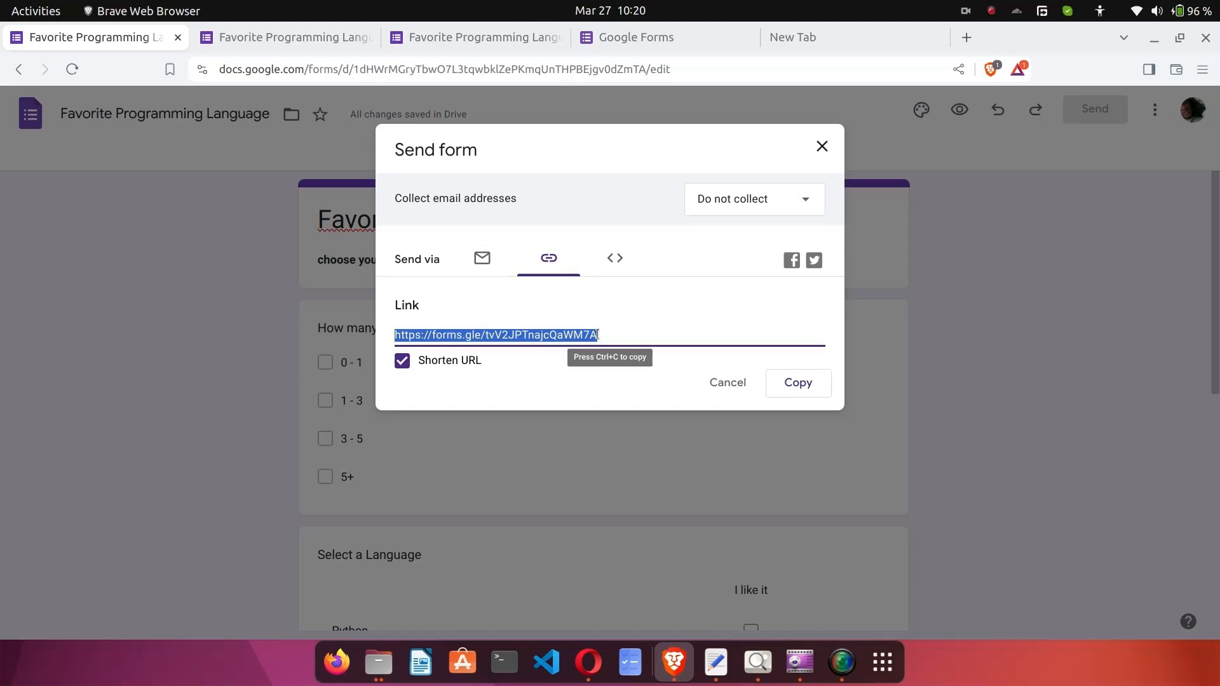
View the form's embed HTML code and close the sending options without sending.
left_click(615, 259)
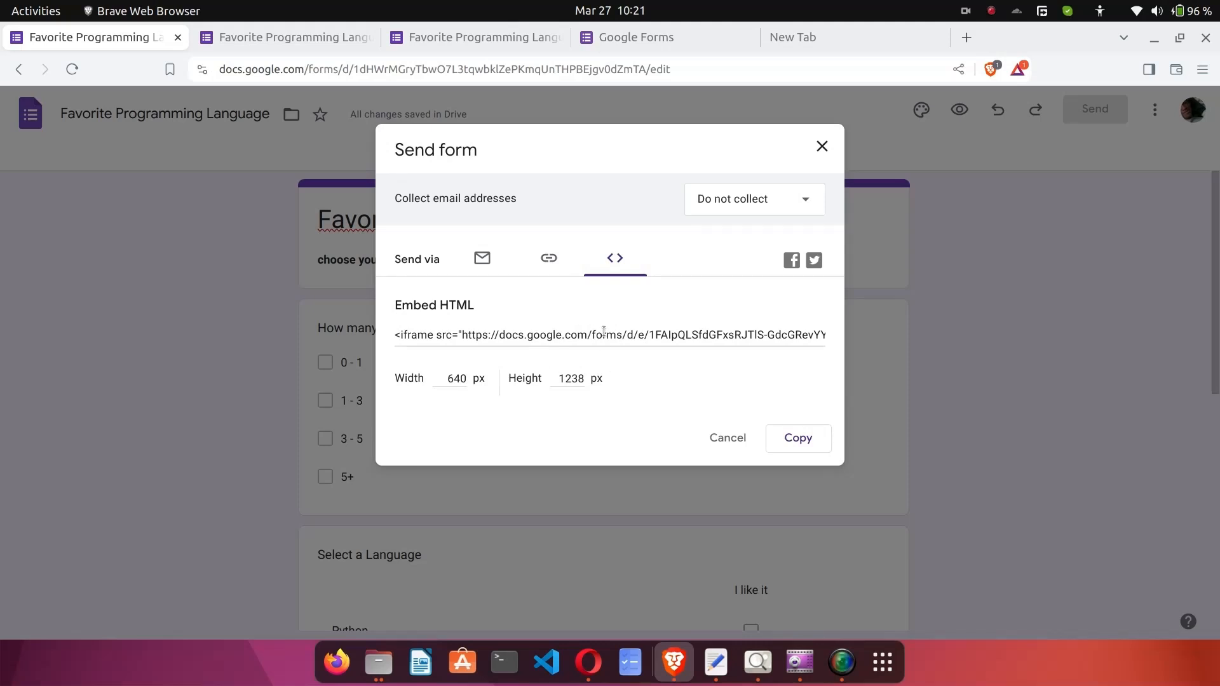
left_click(512, 334)
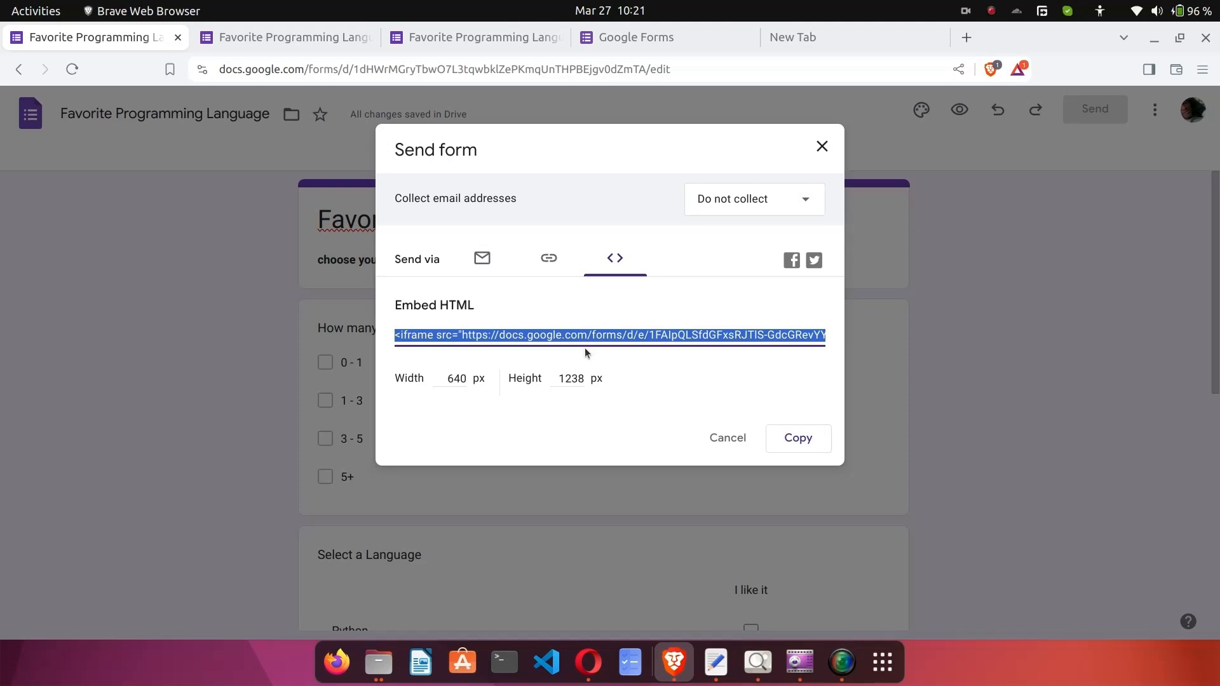
left_click(729, 440)
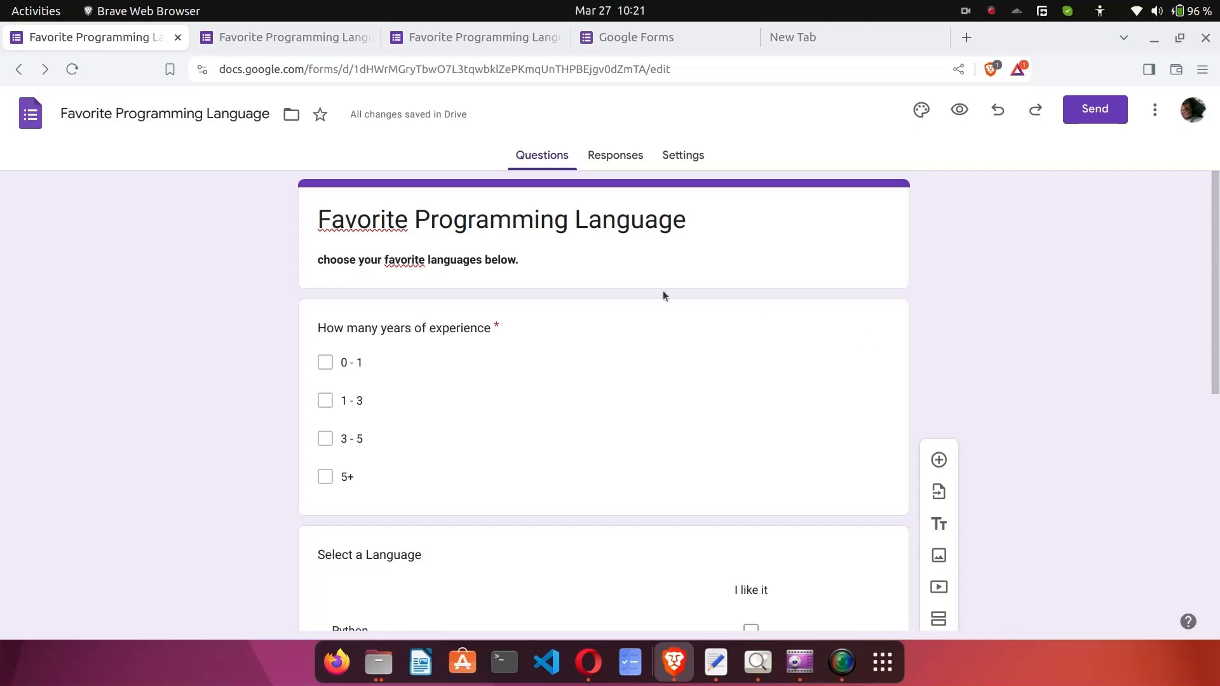
Check the form's responses overview and switch back to the form preview.
left_click(611, 157)
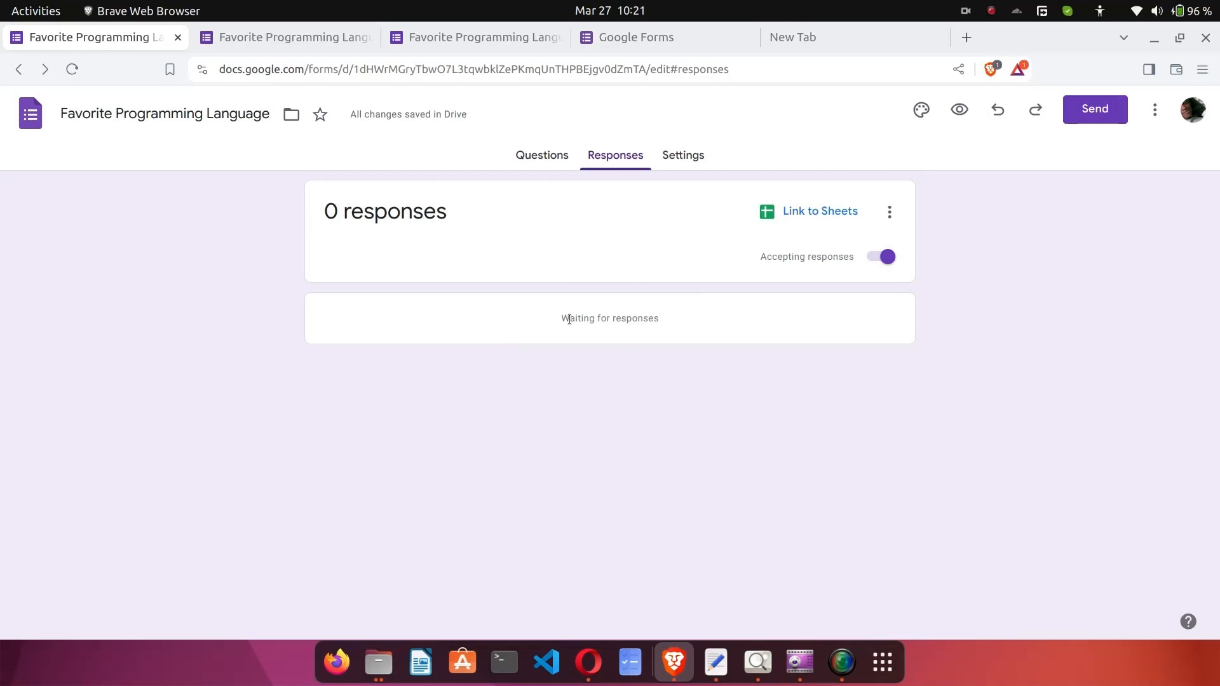
left_click_drag(570, 320, 666, 326)
left_click(666, 326)
left_click(313, 41)
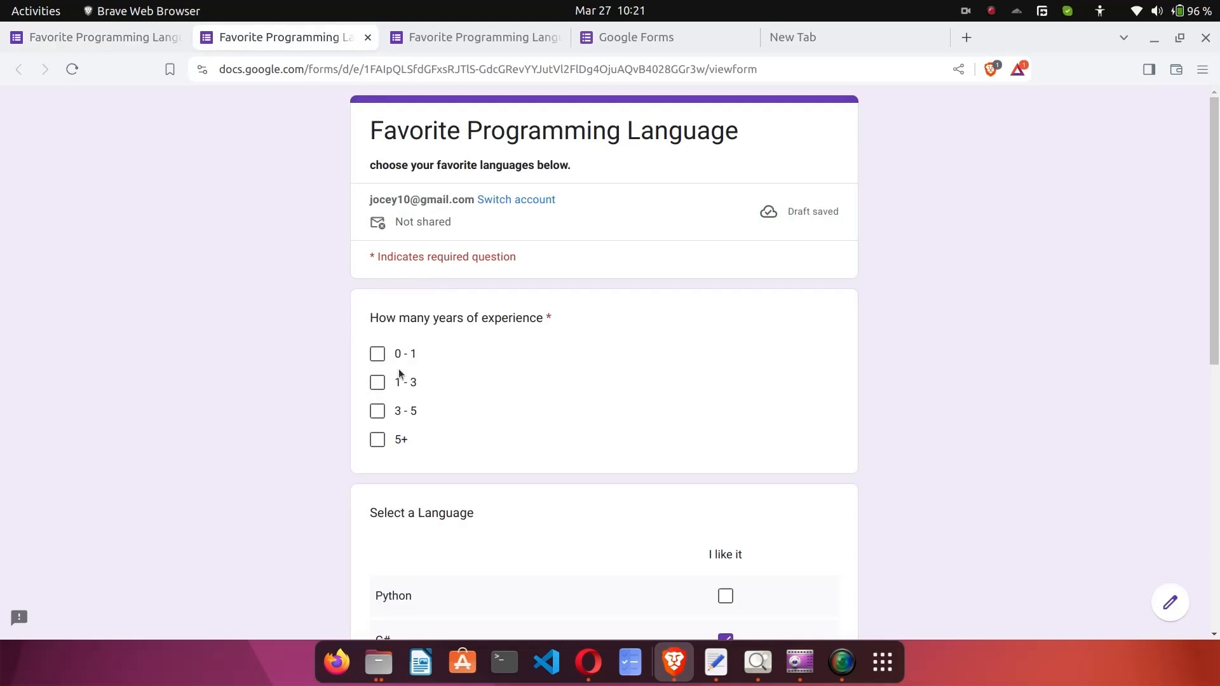
Choose "0 - 1" for years of experience, submit the form response and start another response.
left_click(377, 354)
scroll(373, 364, "down", 3)
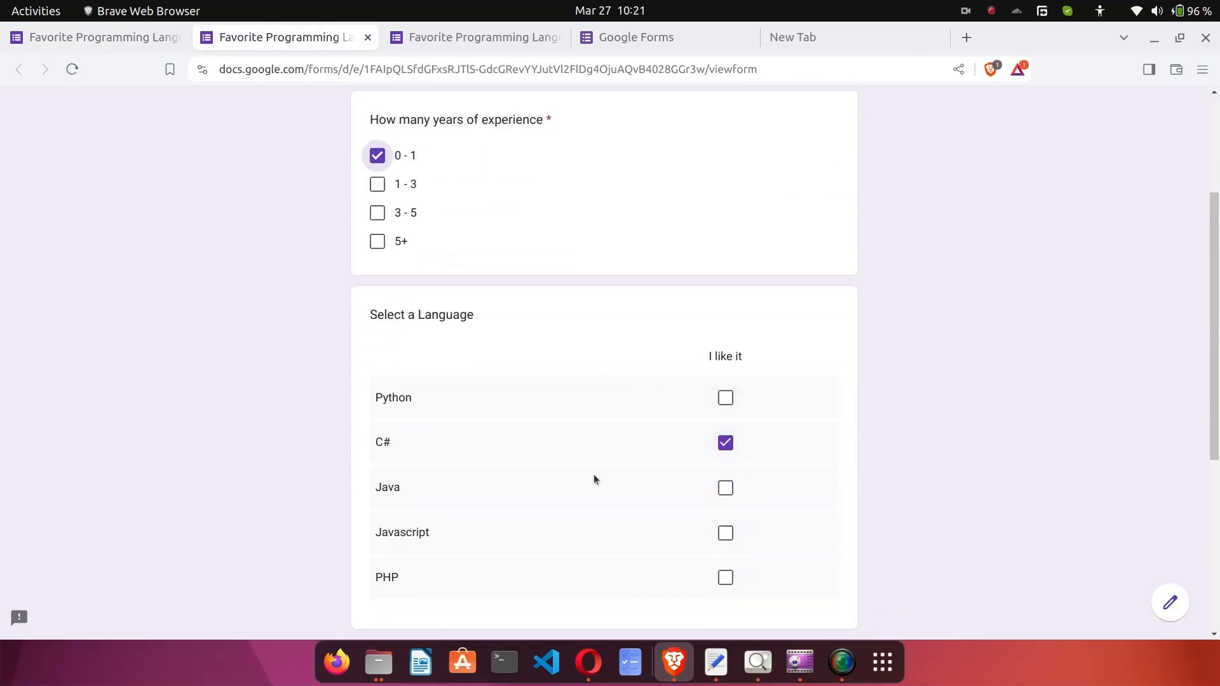
scroll(594, 479, "down", 5)
left_click(404, 511)
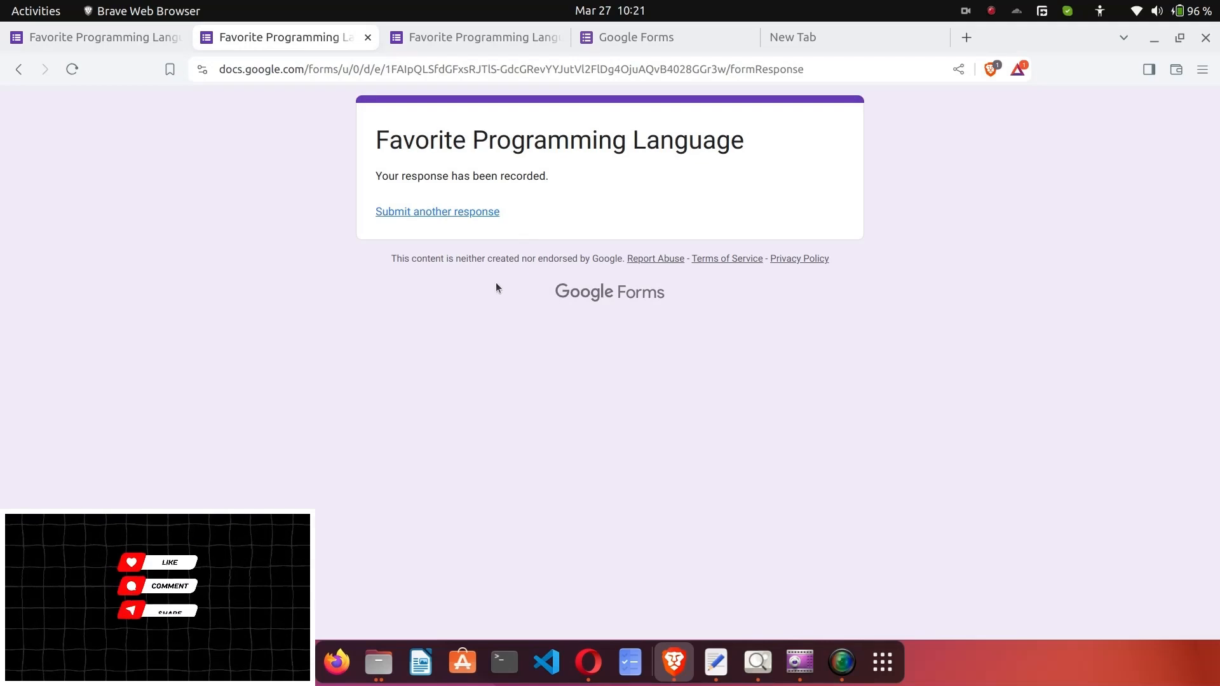
left_click(424, 213)
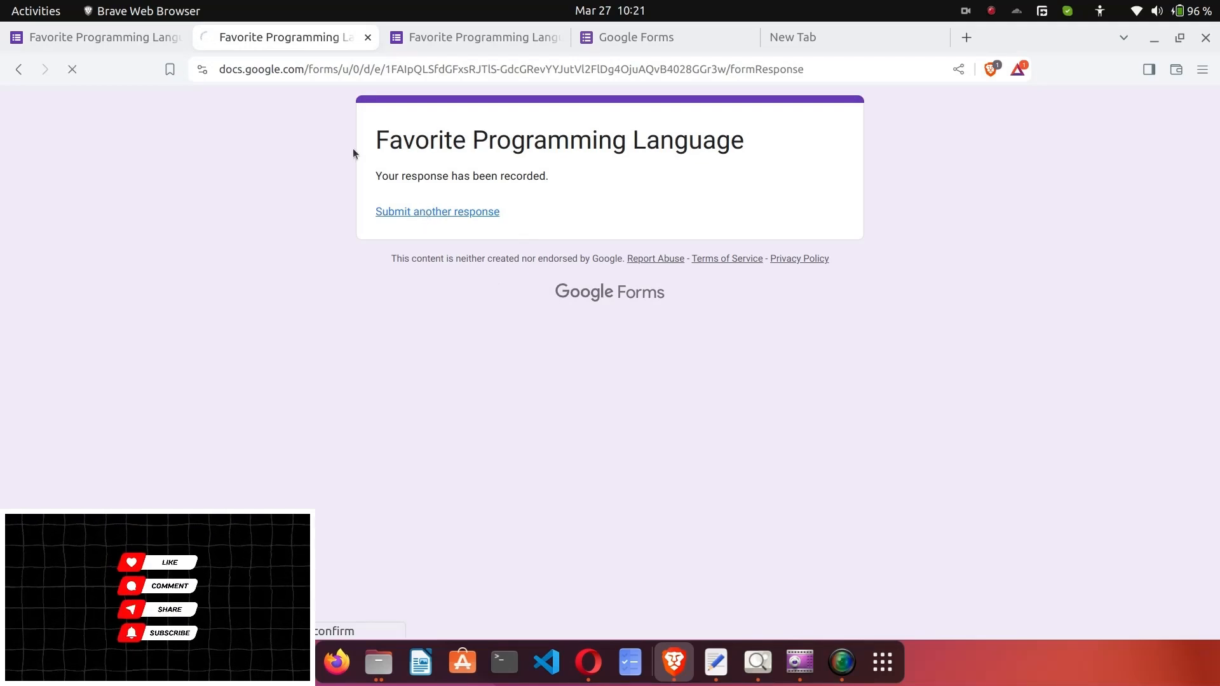
Switch to the form editor's responses and review the summary charts down to the "Gender" question.
left_click(144, 35)
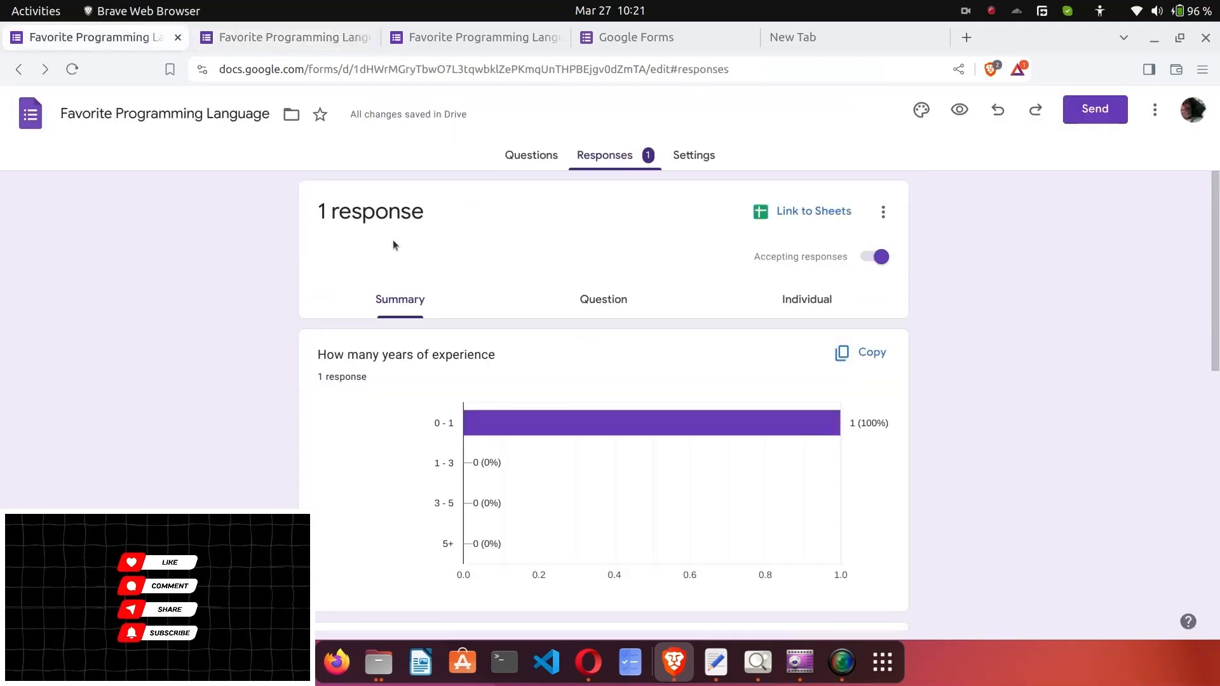
left_click_drag(316, 213, 474, 225)
left_click(475, 220)
scroll(546, 262, "down", 3)
scroll(494, 382, "down", 5)
mouse_move(523, 493)
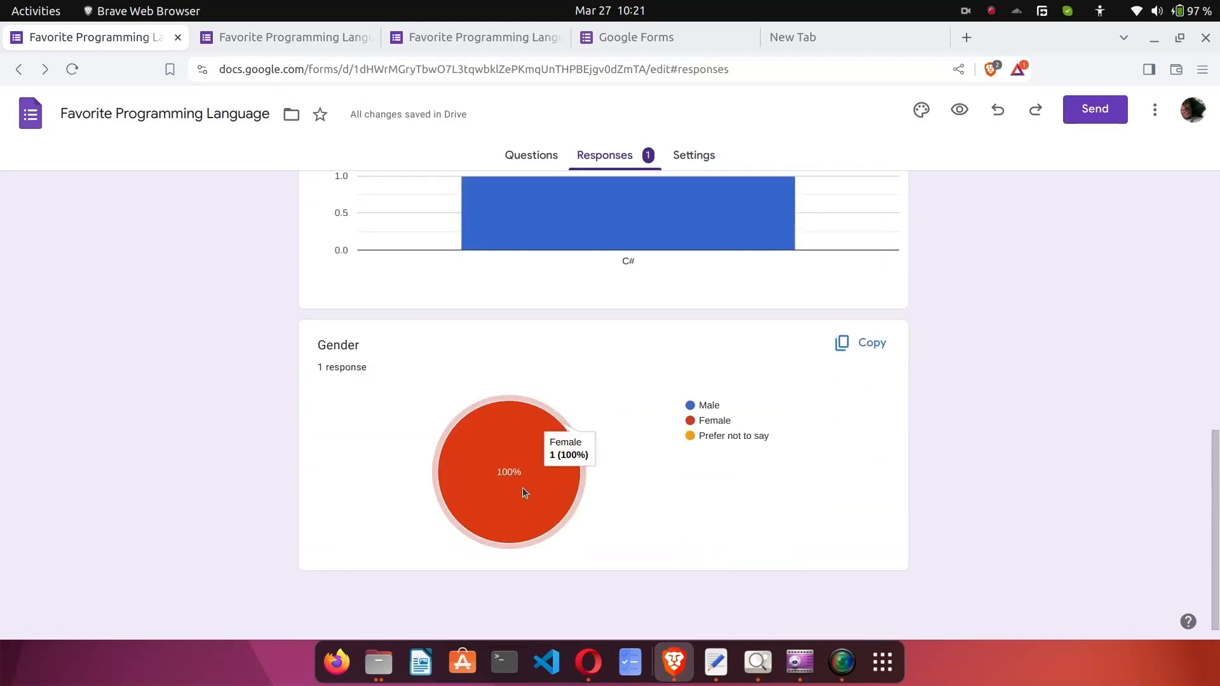
scroll(658, 436, "up", 10)
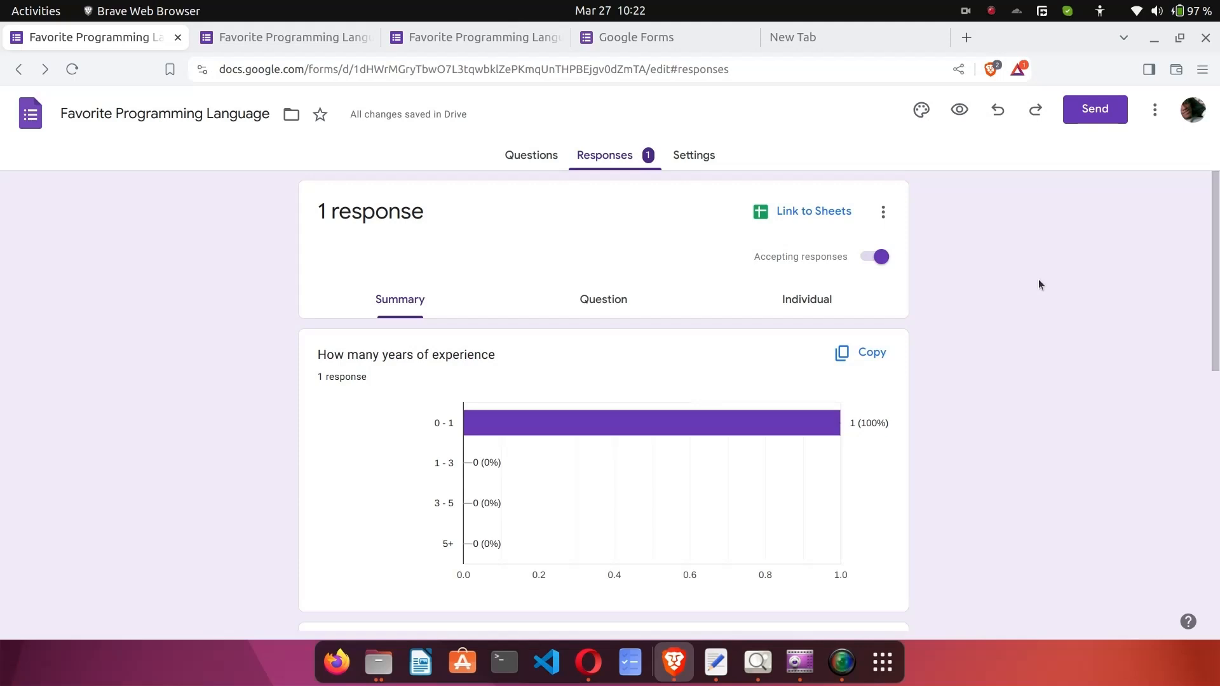
Link the responses to a new spreadsheet and check the submitted experience, C# and gender answers in it.
left_click(783, 213)
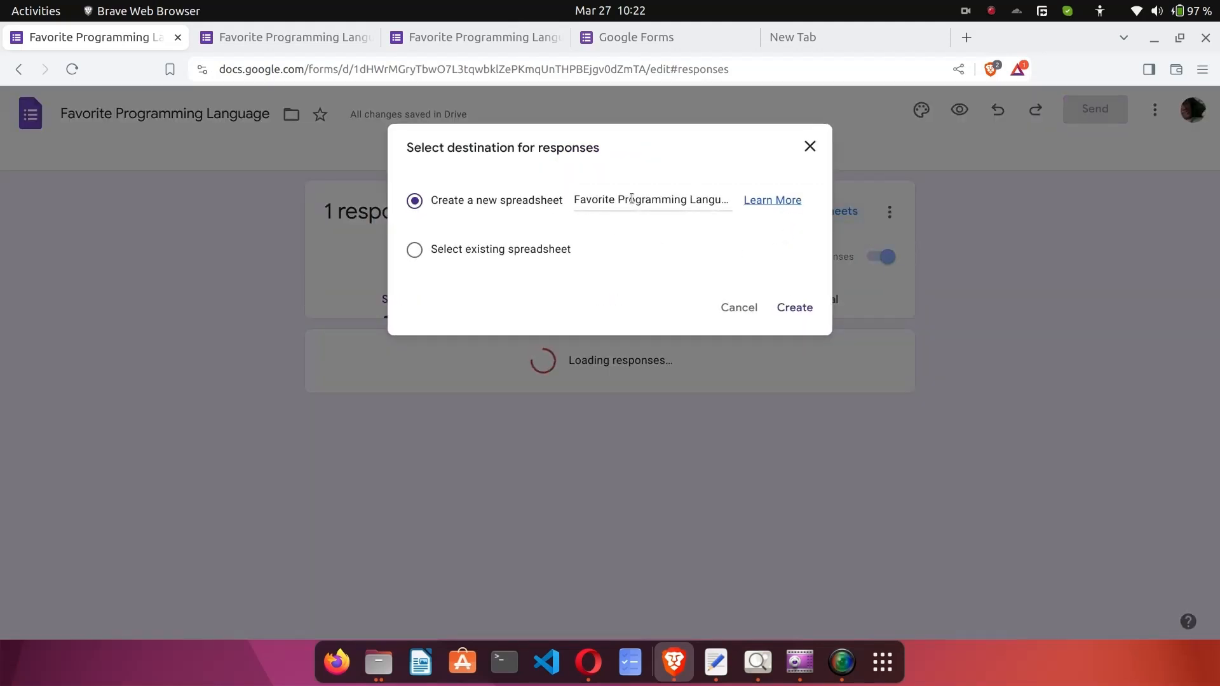
left_click(791, 306)
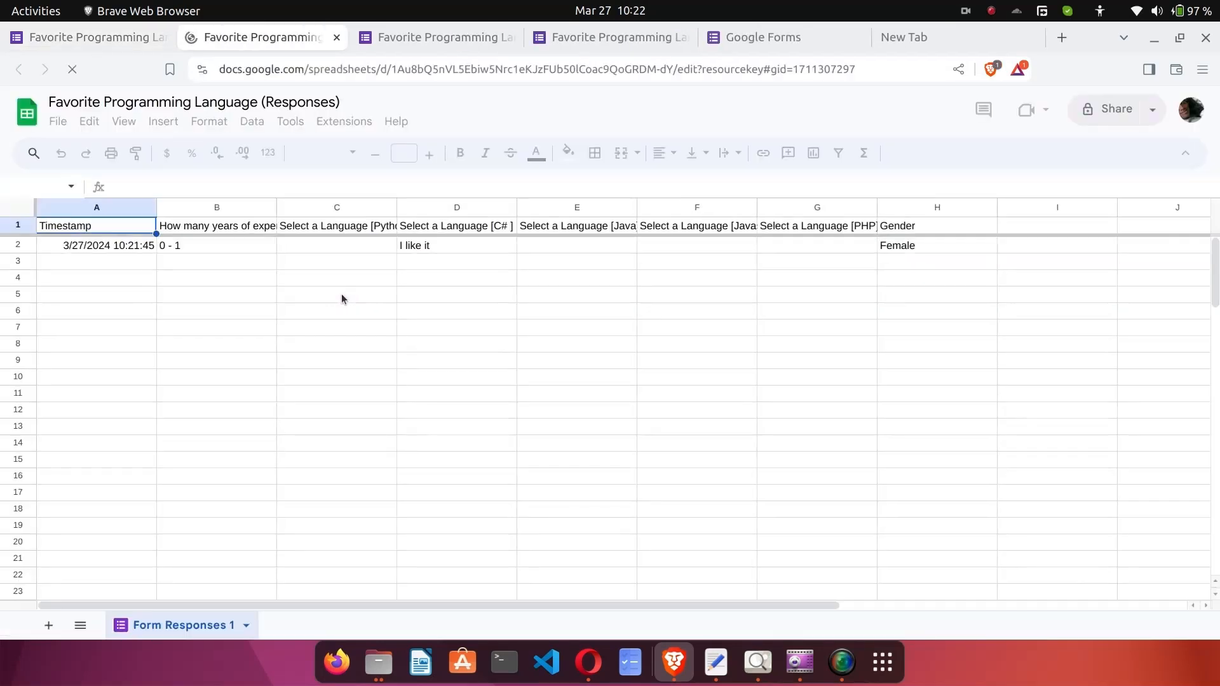
left_click(217, 245)
left_click(433, 248)
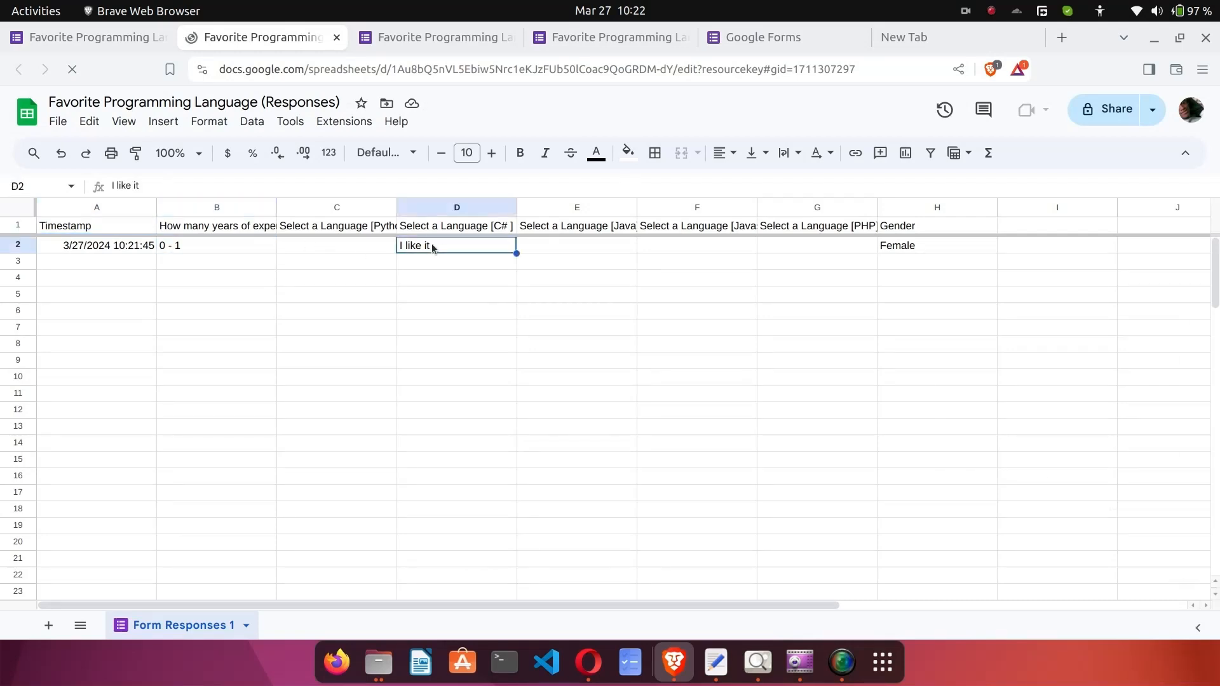
left_click(885, 246)
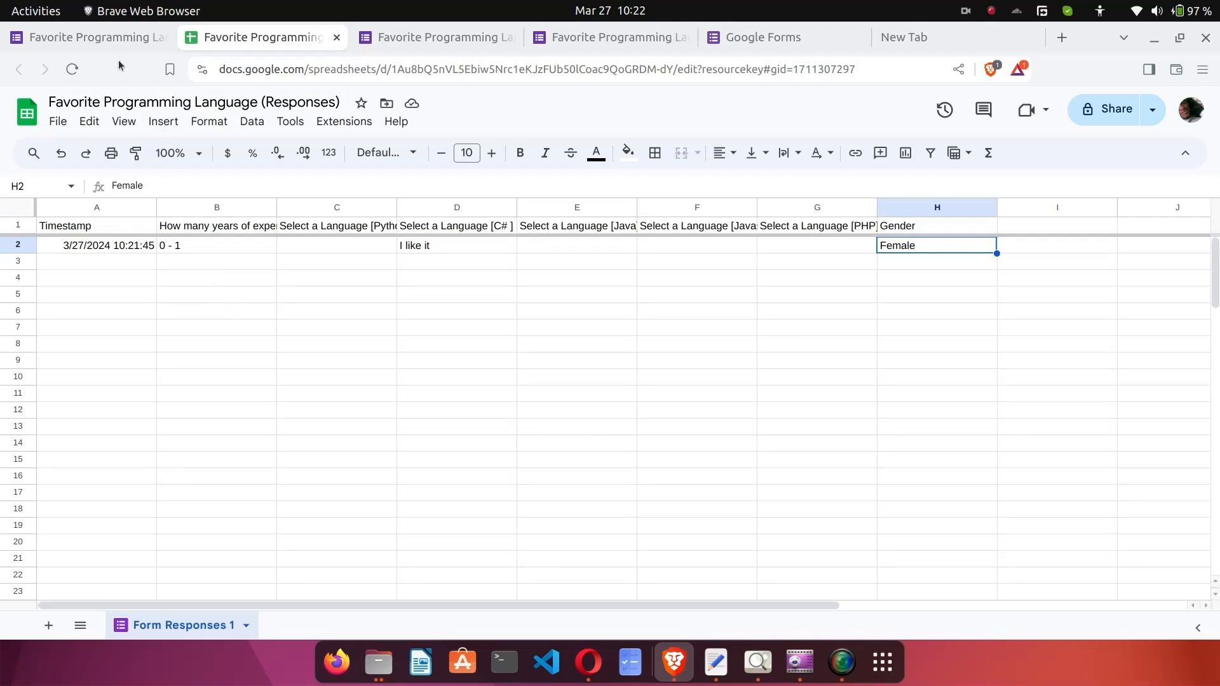
Return to the form's questions, reload the form and look over it from the title to the "Gender" question.
left_click(113, 42)
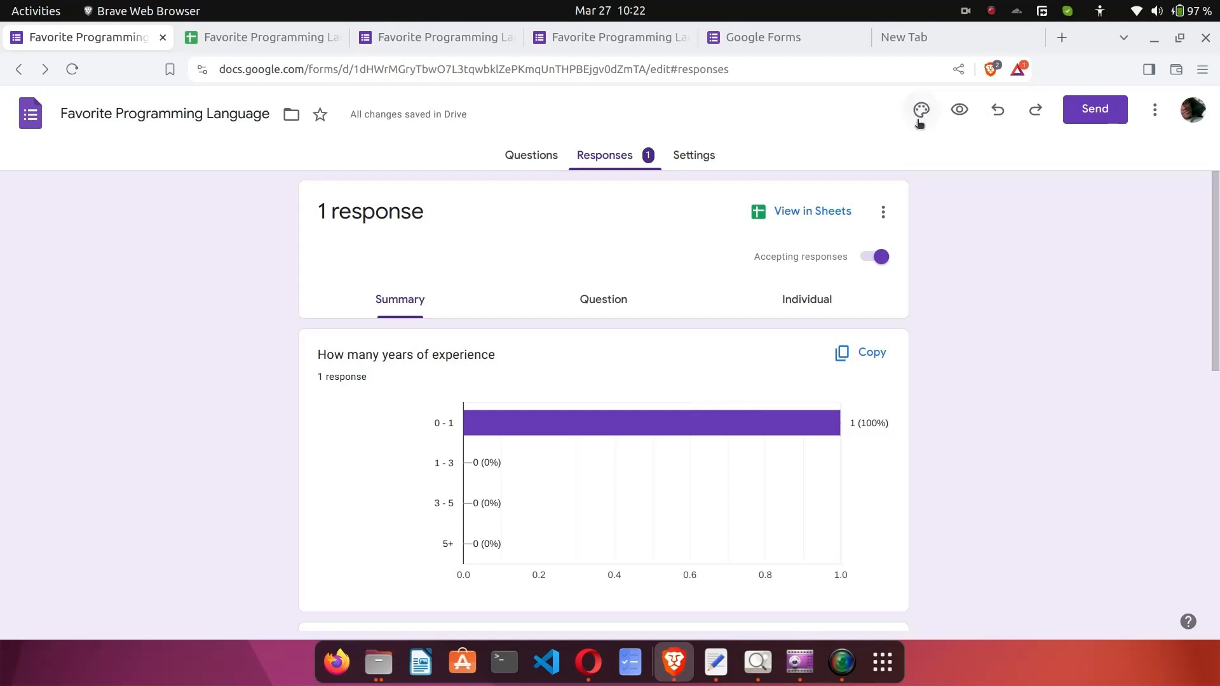
left_click(555, 157)
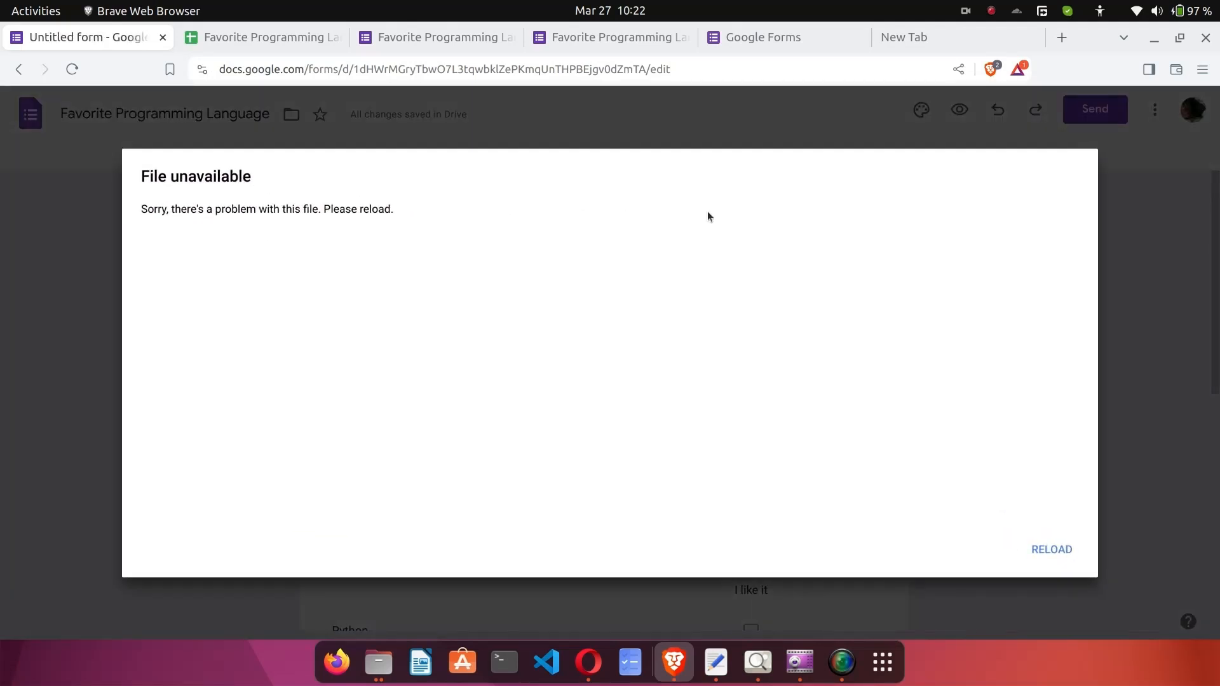
left_click(1058, 550)
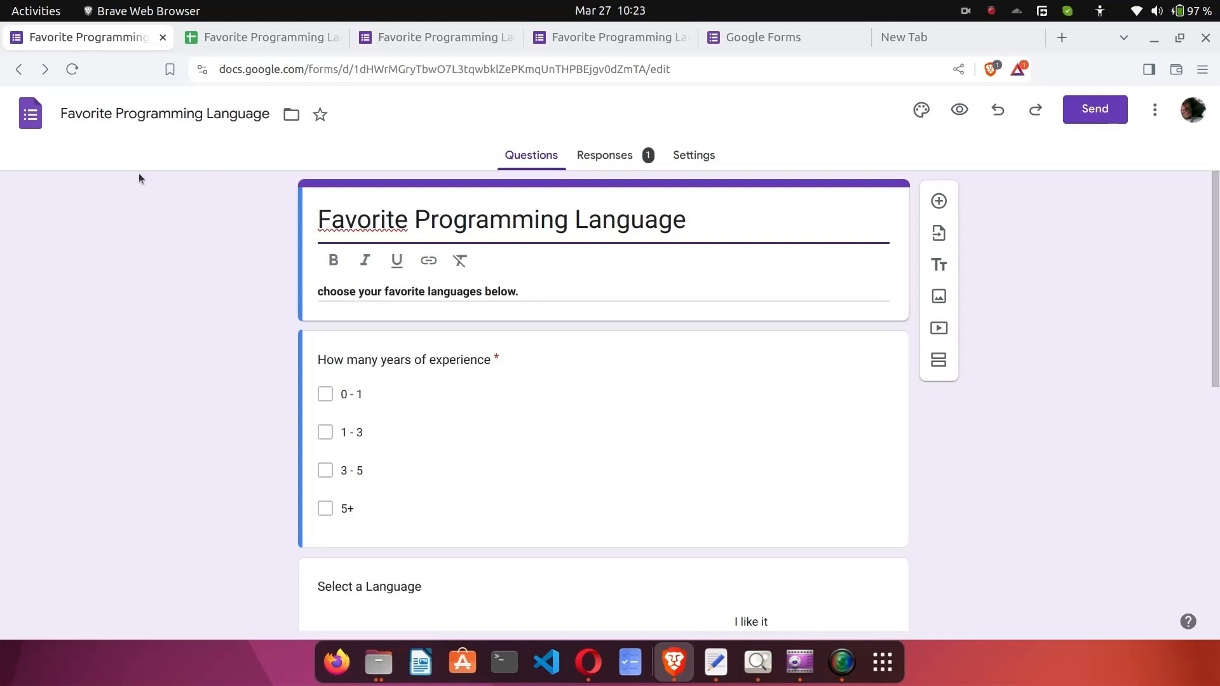
left_click(452, 219)
scroll(464, 305, "down", 2)
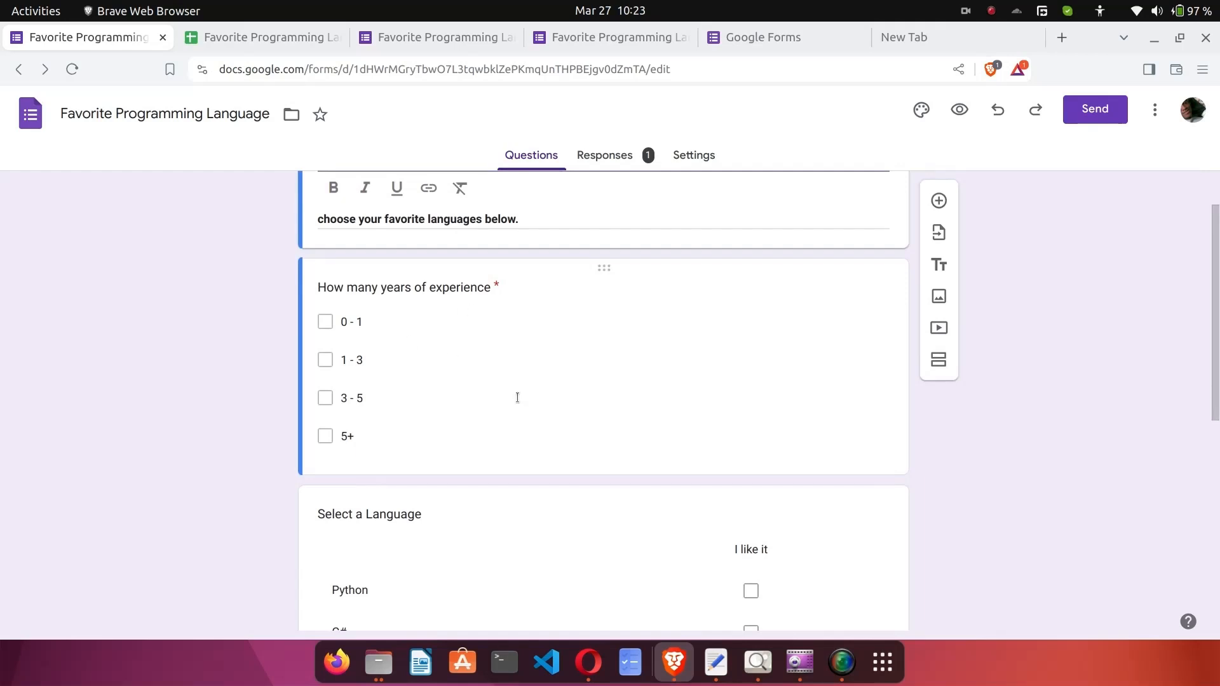
scroll(517, 398, "down", 5)
scroll(517, 398, "down", 5)
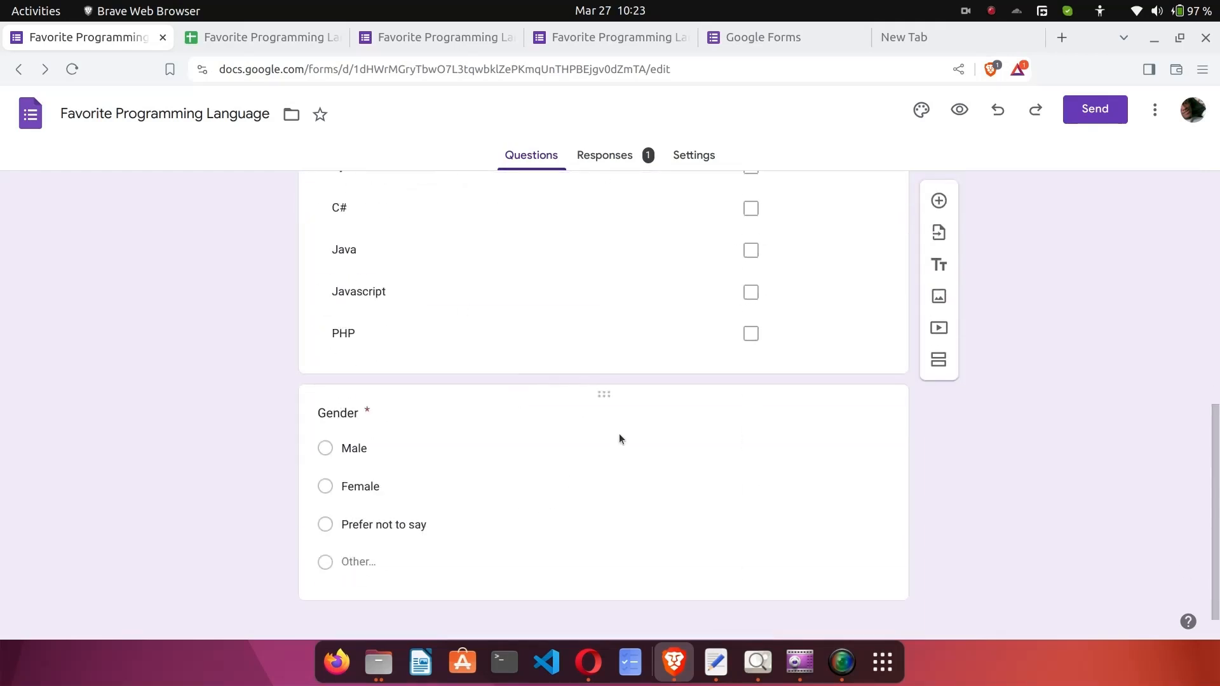
scroll(560, 460, "down", 1)
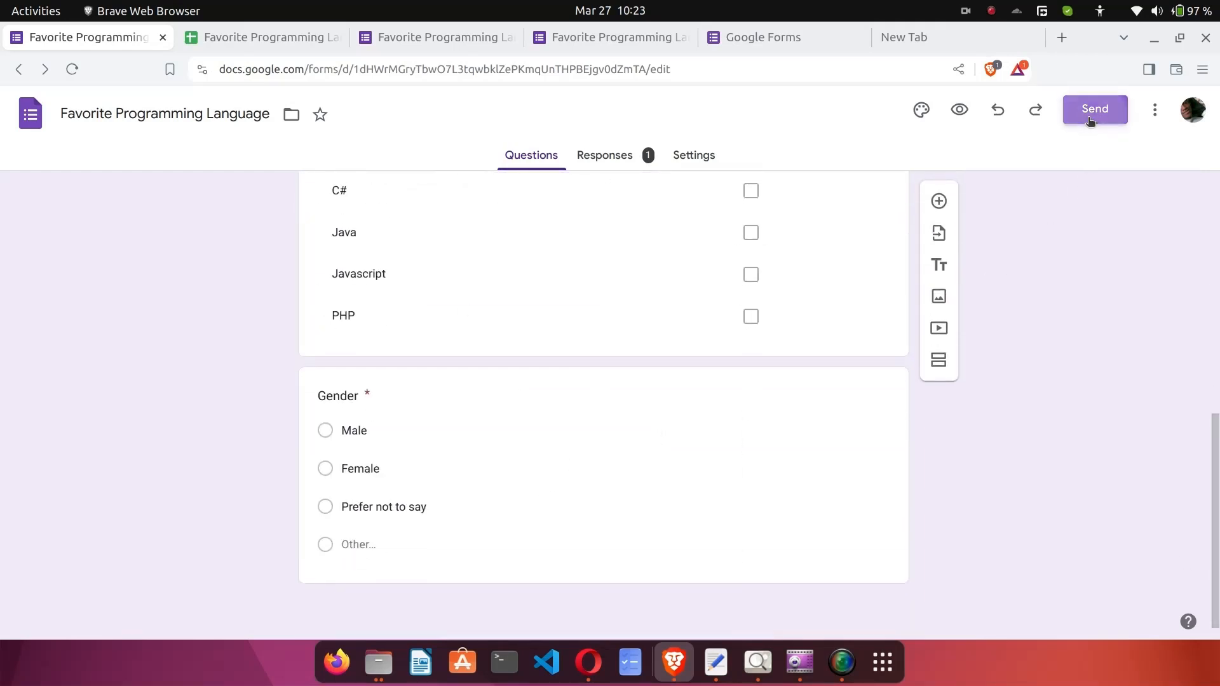
View the form's email sending options, close them without sending and go back to the responses summary.
left_click(1088, 117)
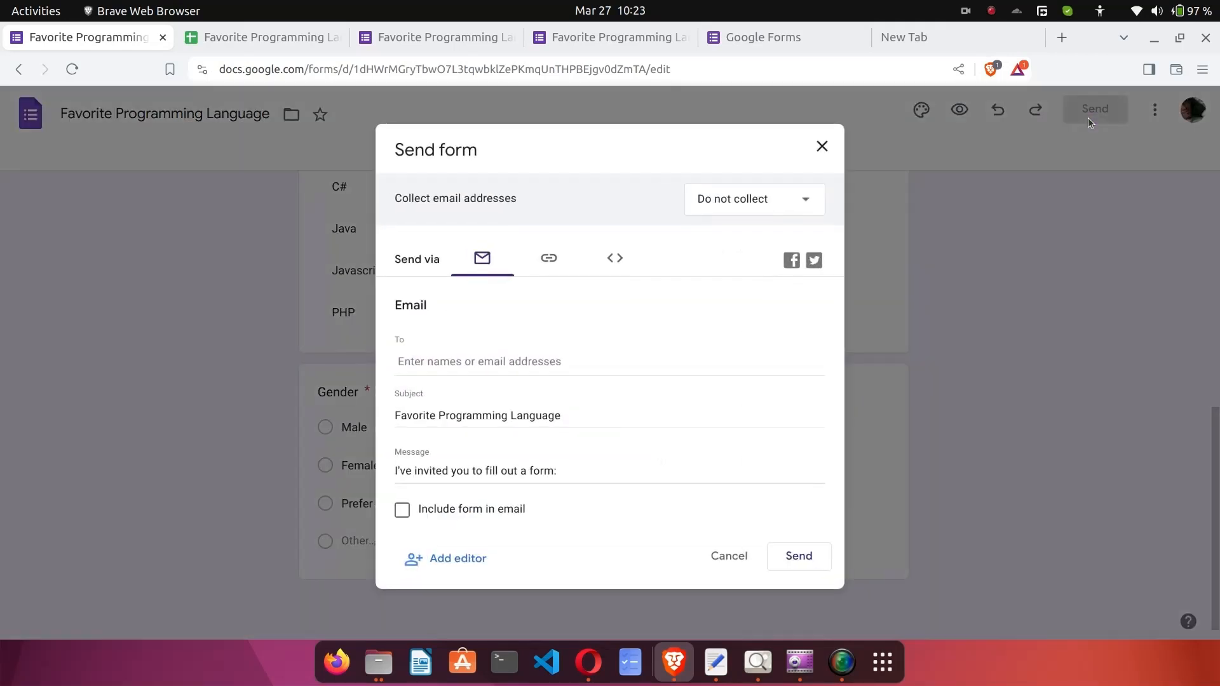
left_click(822, 146)
left_click(626, 153)
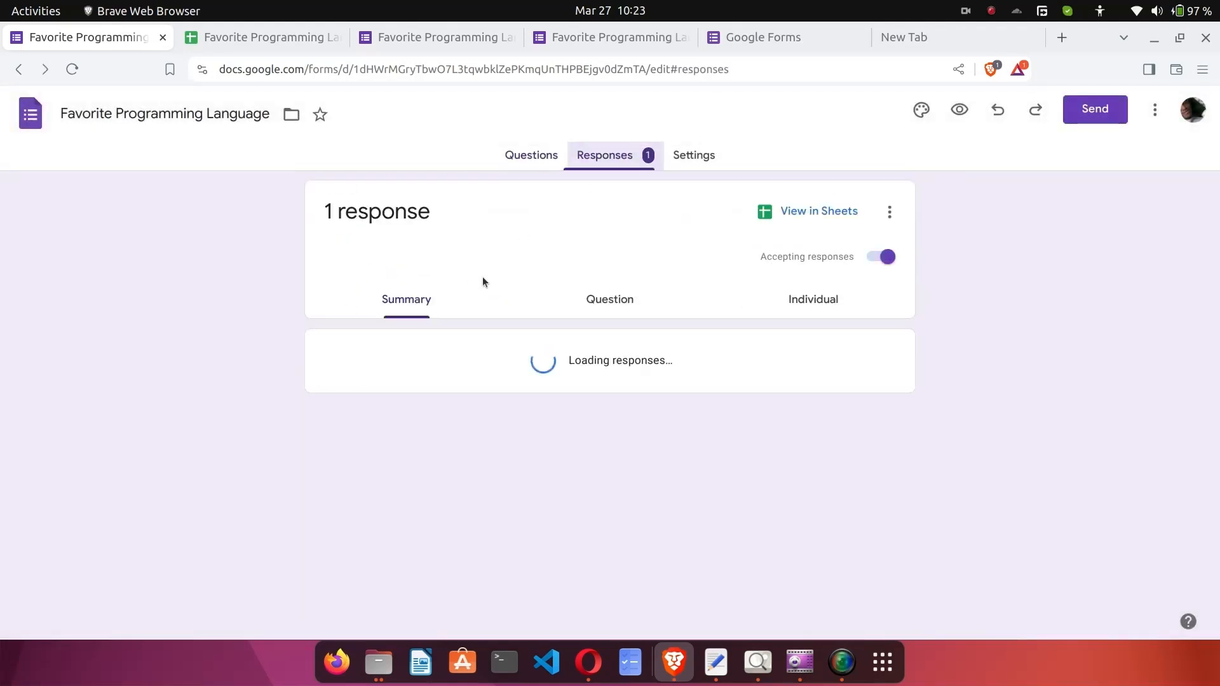